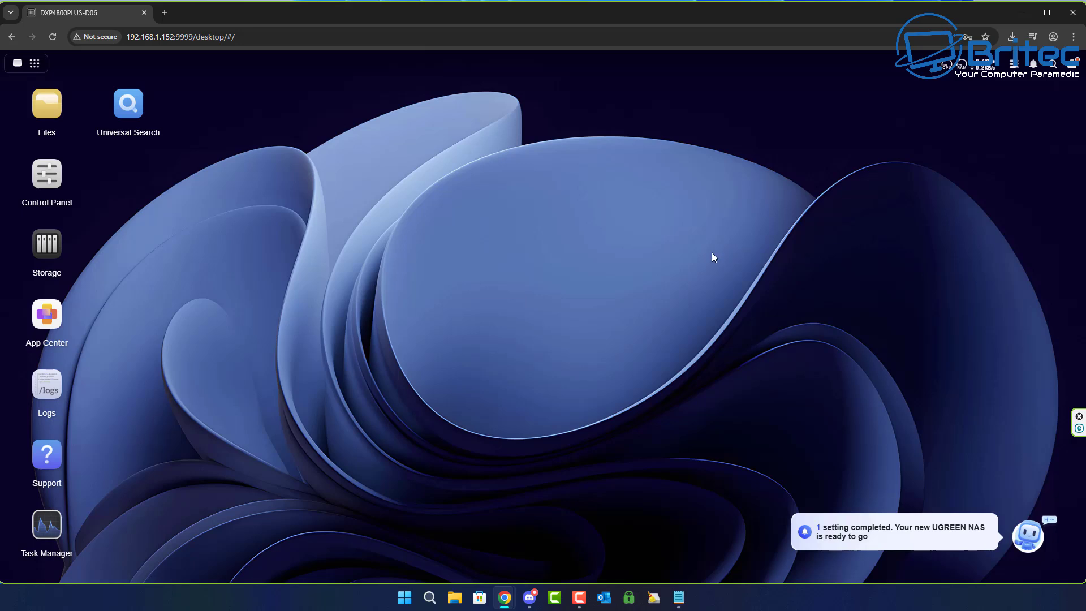
# Step: Search the App Center catalogue for 'plex', which returns no results
pyautogui.click(52, 315)
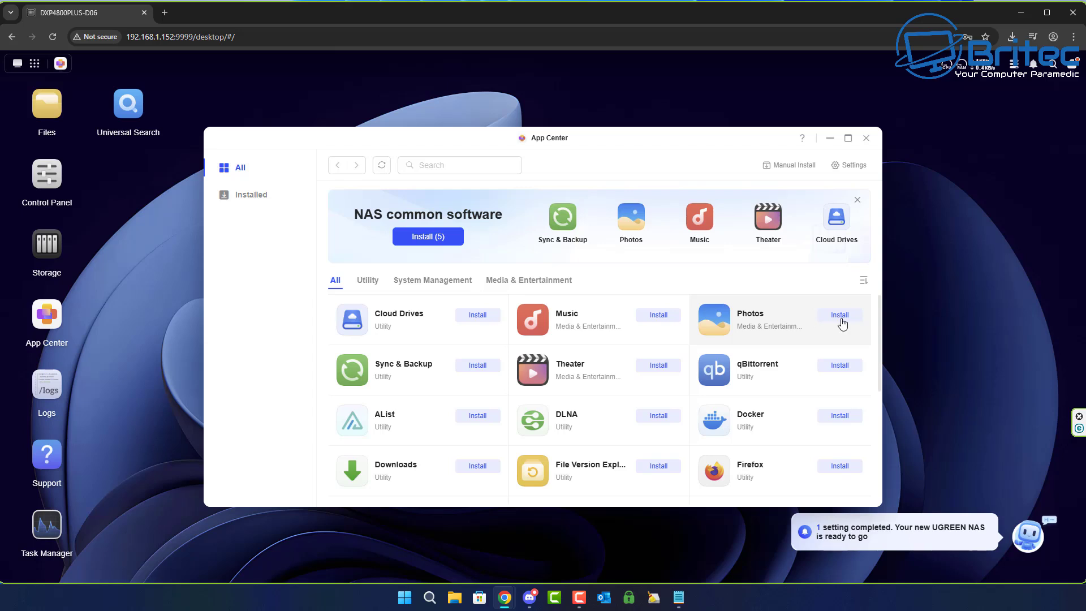
pyautogui.scroll(-3, 872, 311)
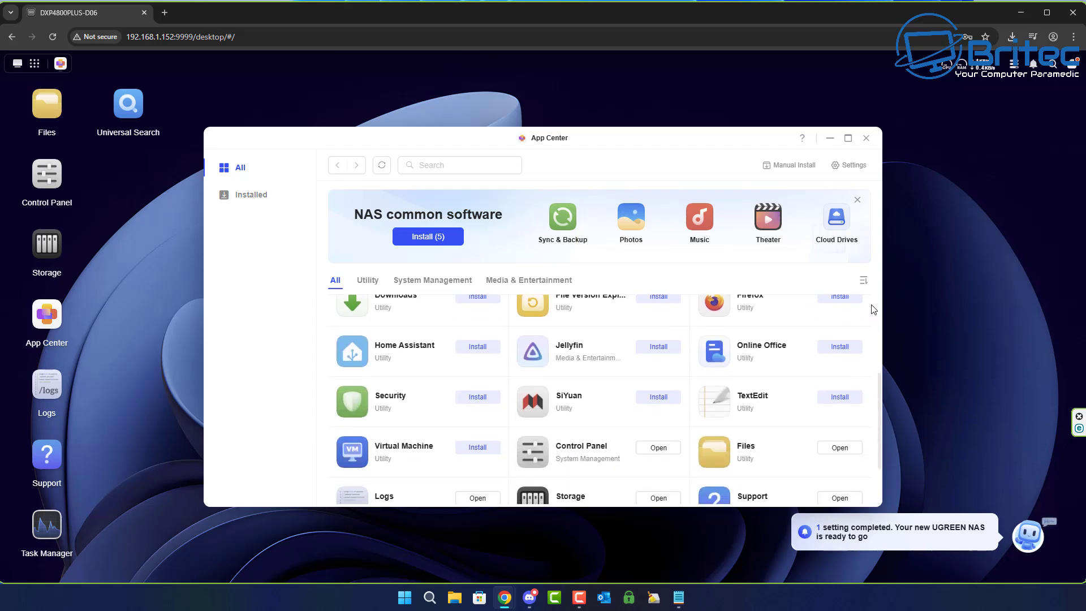
pyautogui.scroll(-2, 874, 309)
pyautogui.click(472, 166)
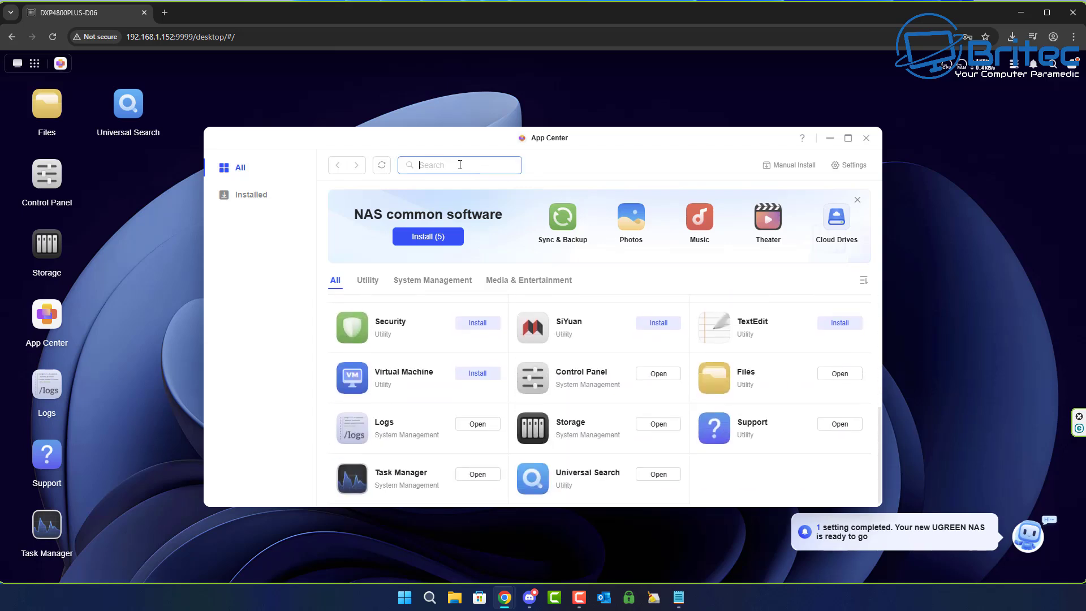
pyautogui.write('plexz')
pyautogui.press('BackSpace')
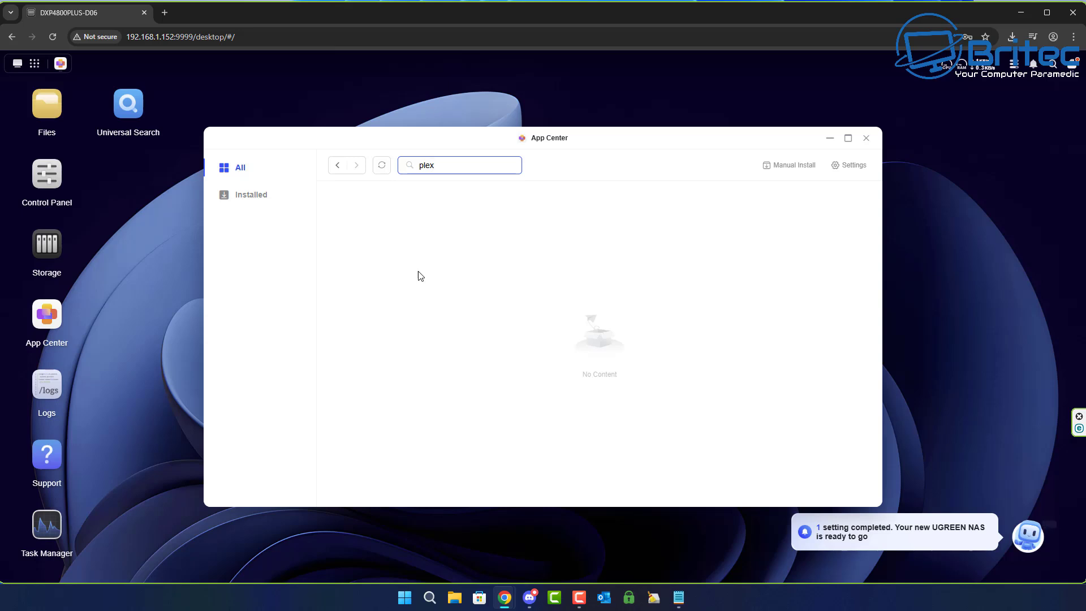
# Step: Return to the full App Center catalogue and clear the plex search text
pyautogui.click(238, 174)
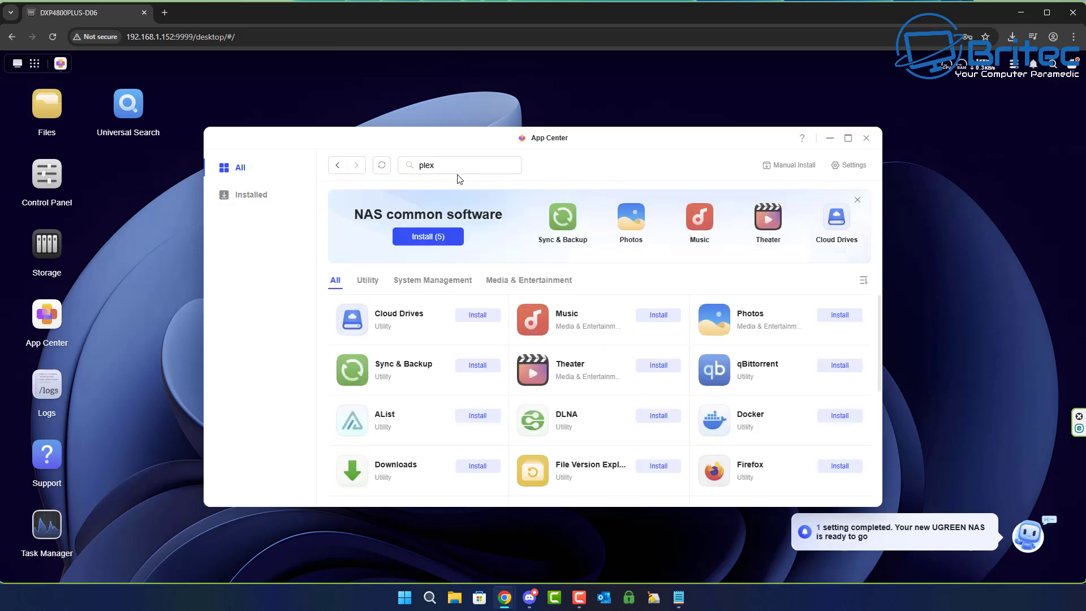
pyautogui.doubleClick(481, 166)
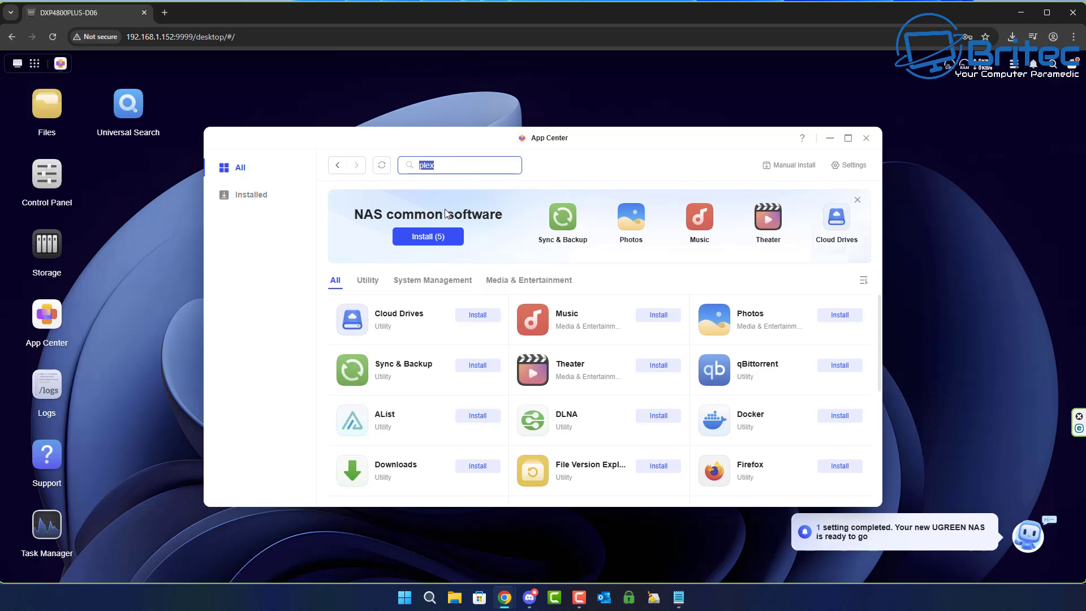
pyautogui.press('BackSpace')
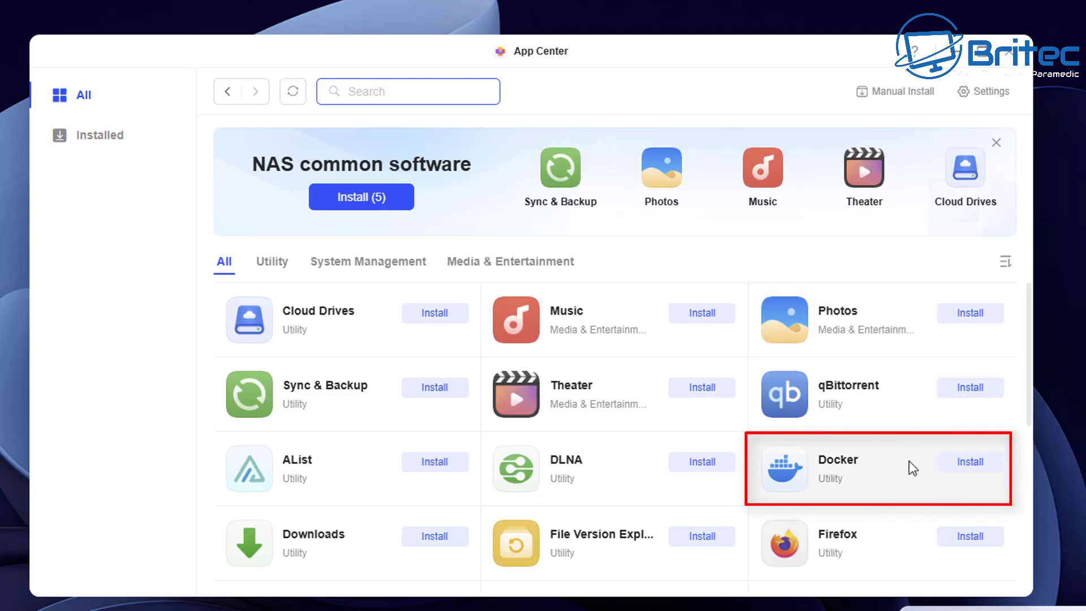
# Step: Install Docker on Volume 1 and view the list of installed apps
pyautogui.click(969, 470)
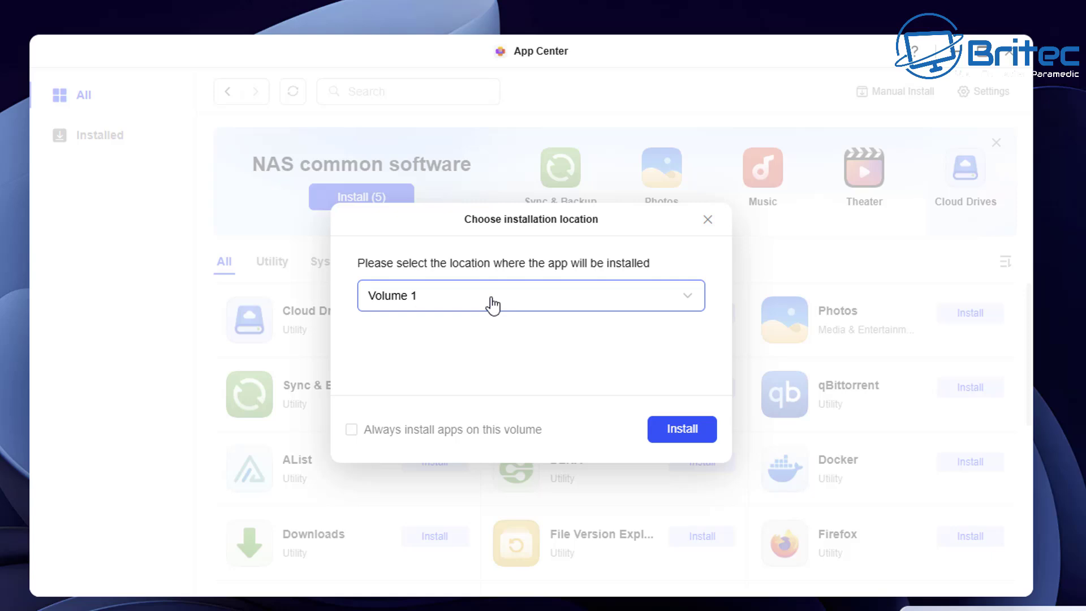
pyautogui.click(683, 430)
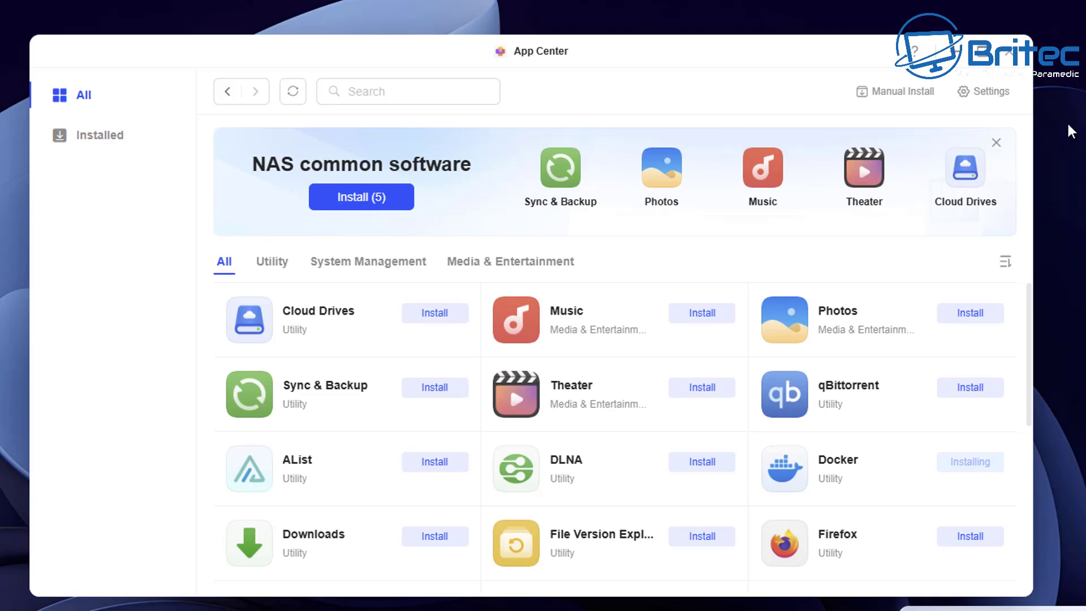
pyautogui.click(97, 137)
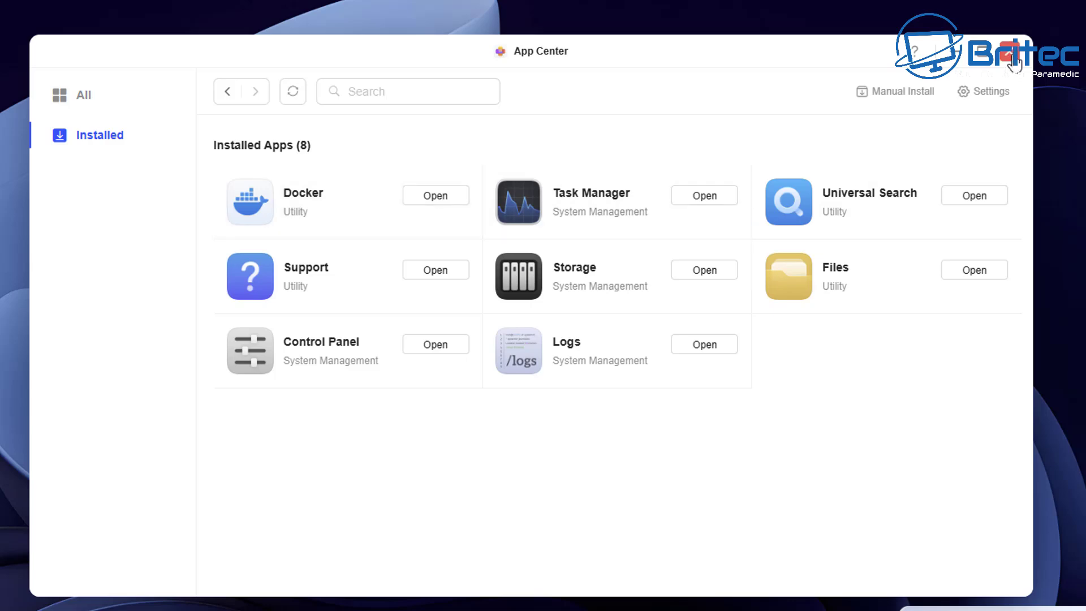
# Step: Close App Center, launch Docker and accept its disclaimer
pyautogui.click(1014, 57)
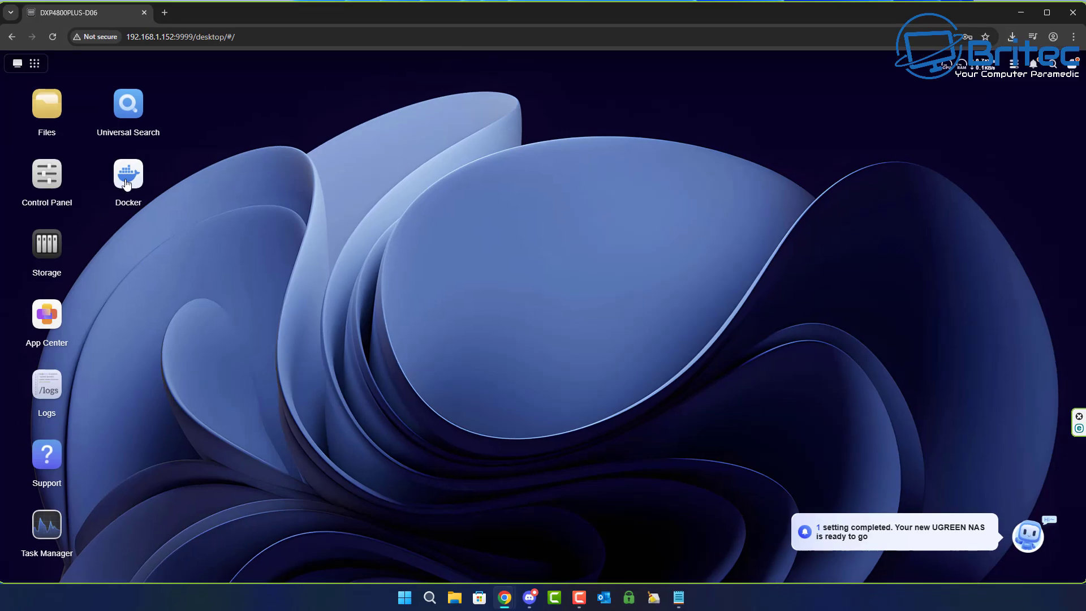
pyautogui.click(126, 177)
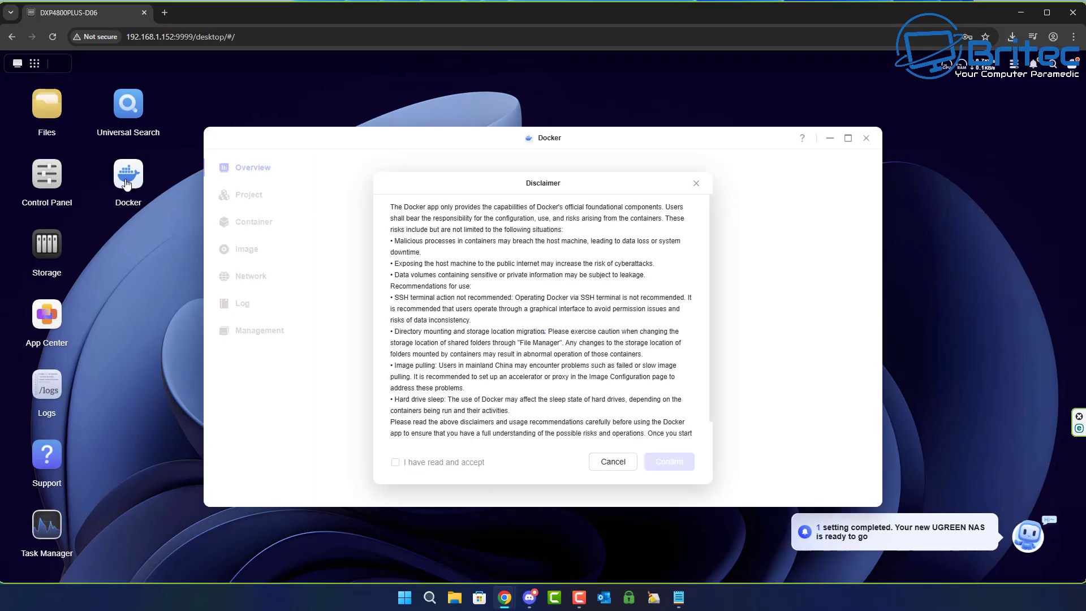
pyautogui.click(396, 463)
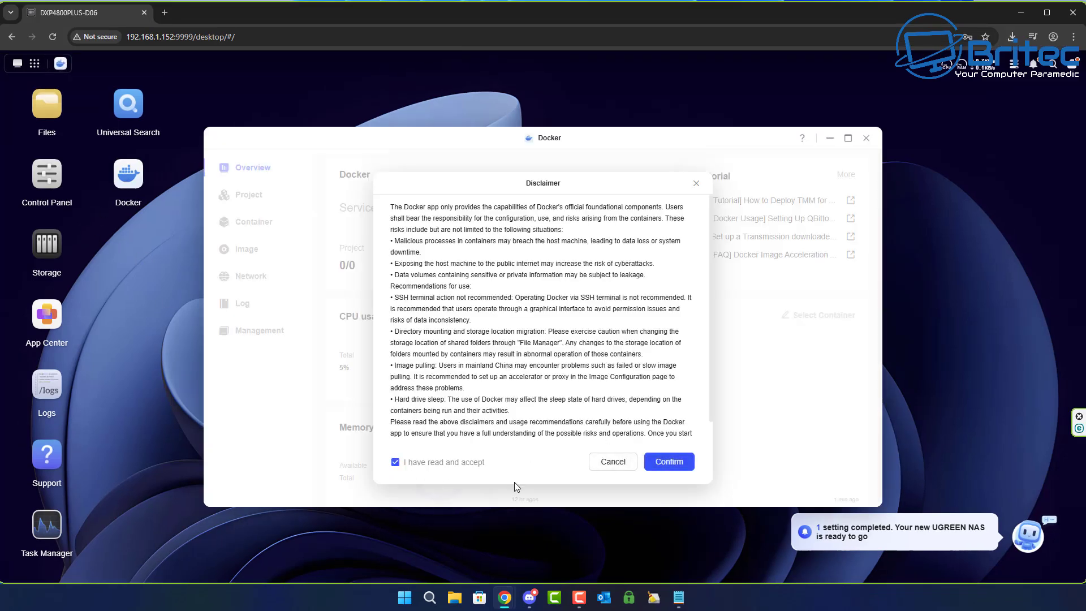
pyautogui.click(676, 467)
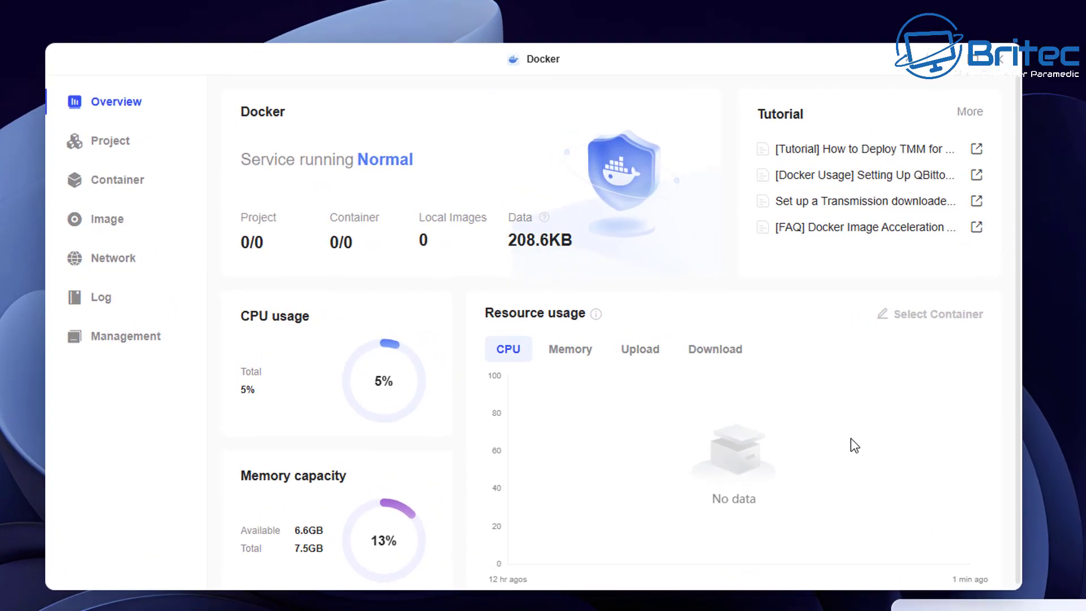
# Step: Search Docker's Image Database for 'plex' and browse the 50 results
pyautogui.click(104, 221)
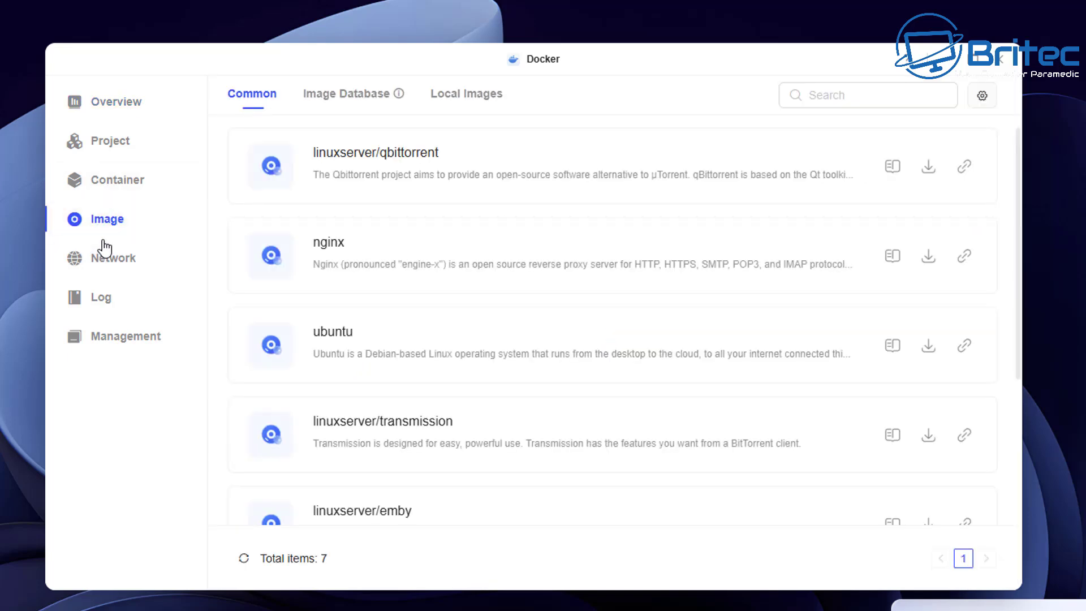
pyautogui.click(345, 102)
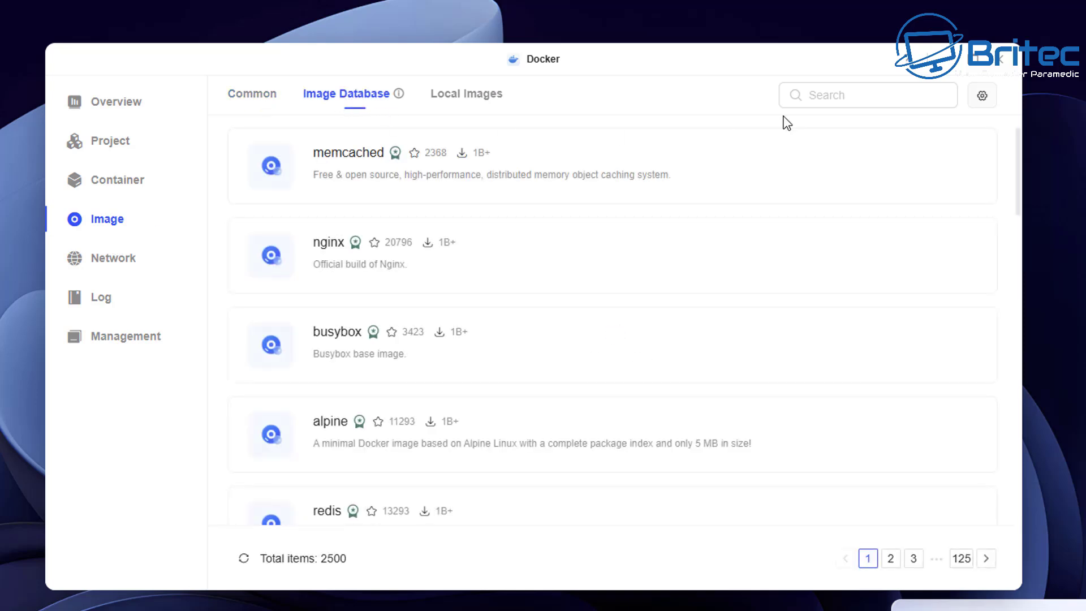
pyautogui.click(817, 94)
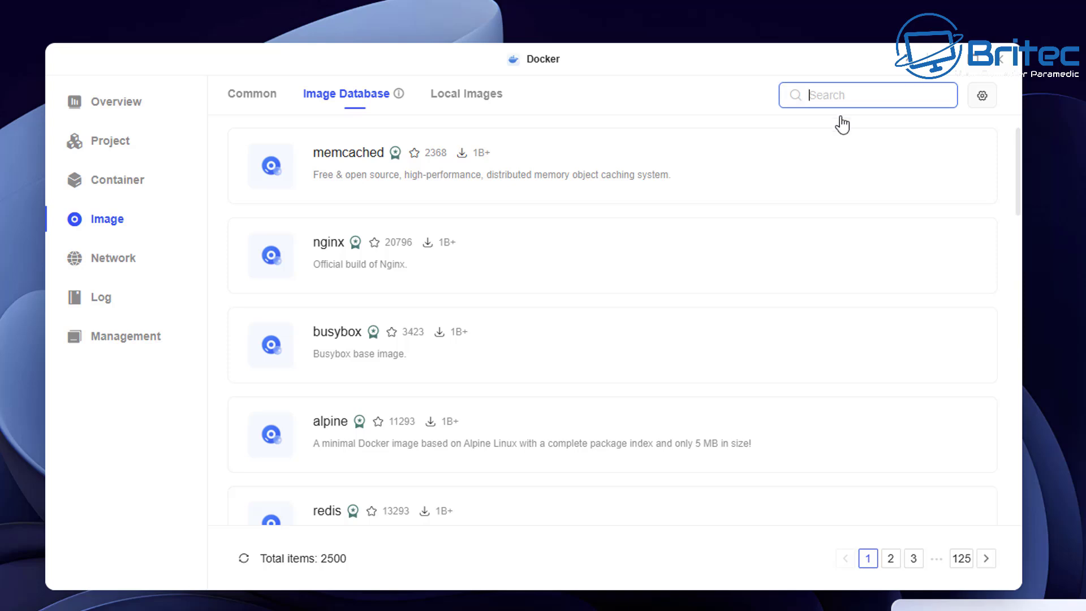
pyautogui.write('plex')
pyautogui.press('Return')
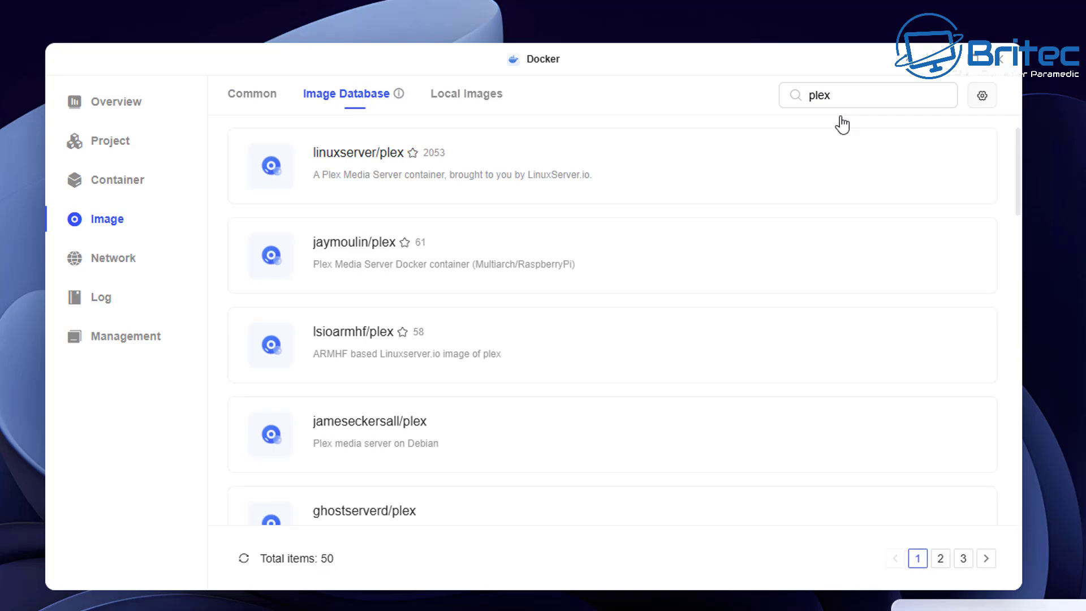
pyautogui.scroll(-4, 514, 317)
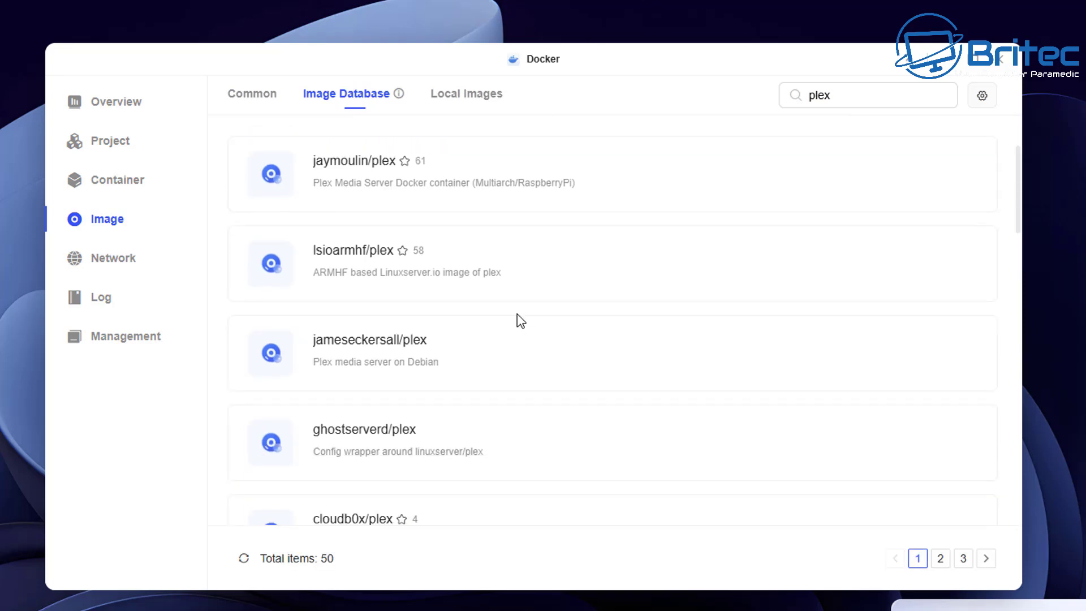
pyautogui.scroll(-10, 546, 361)
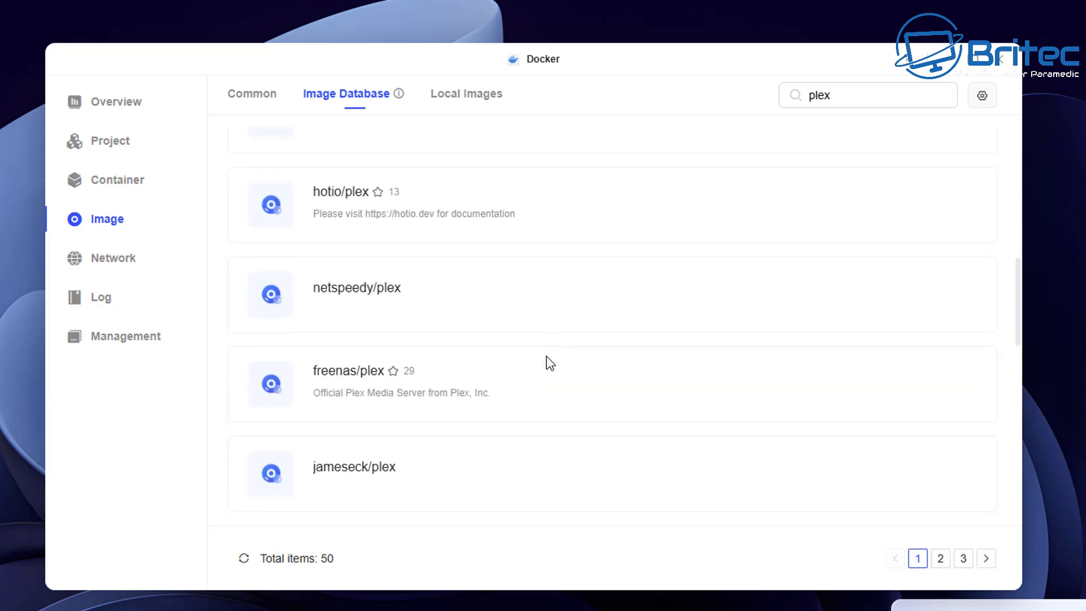
pyautogui.scroll(-4, 551, 363)
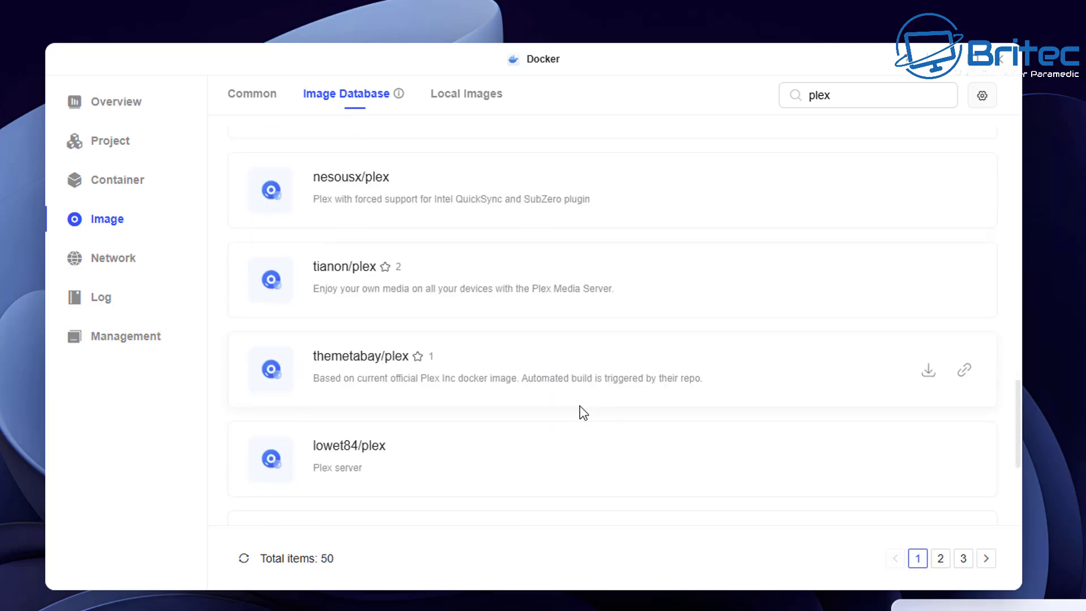
pyautogui.scroll(18, 584, 412)
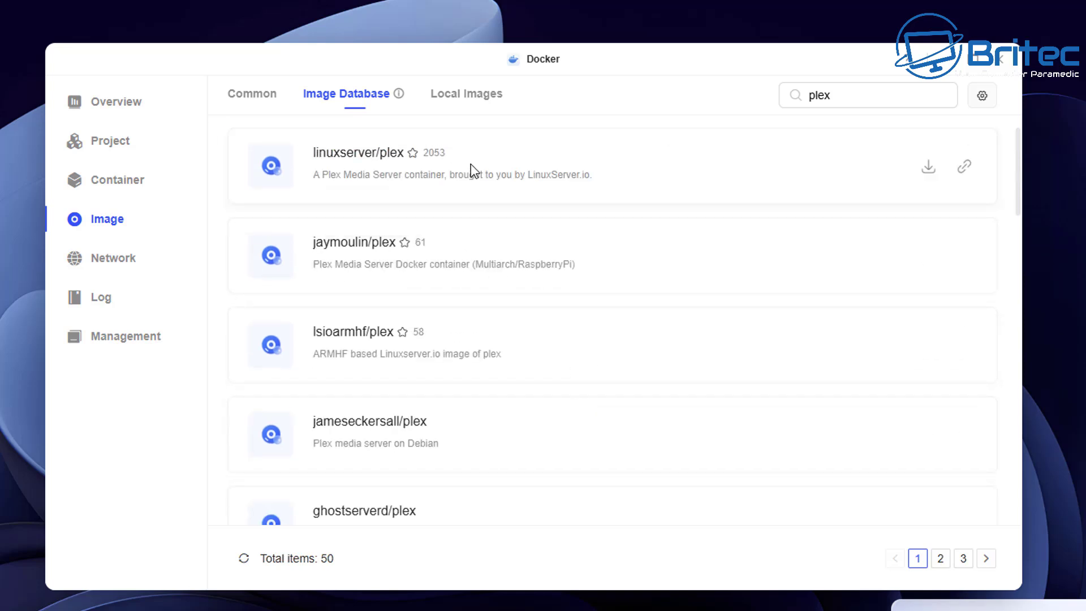
# Step: Review the linuxserver/plex Docker Hub page's architectures and setup notes, then return to the NAS
pyautogui.click(373, 154)
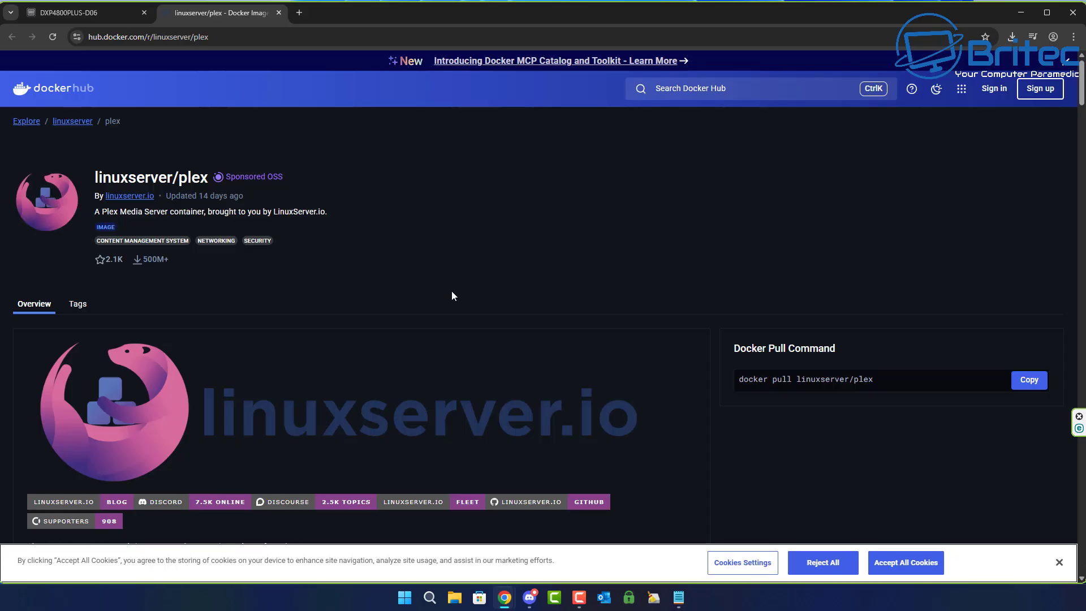
pyautogui.click(823, 562)
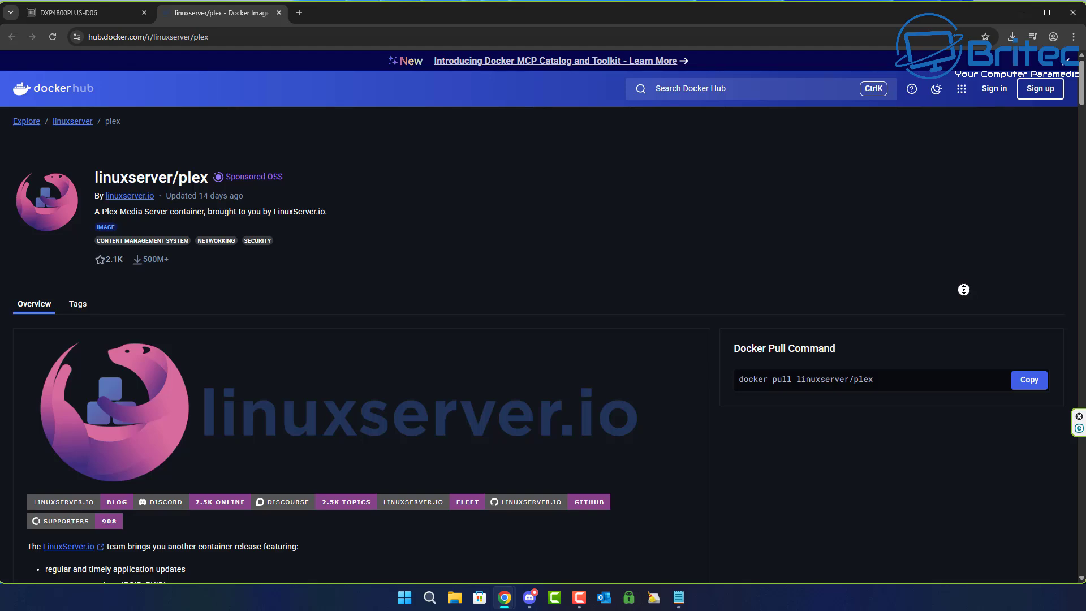
pyautogui.scroll(-2, 963, 289)
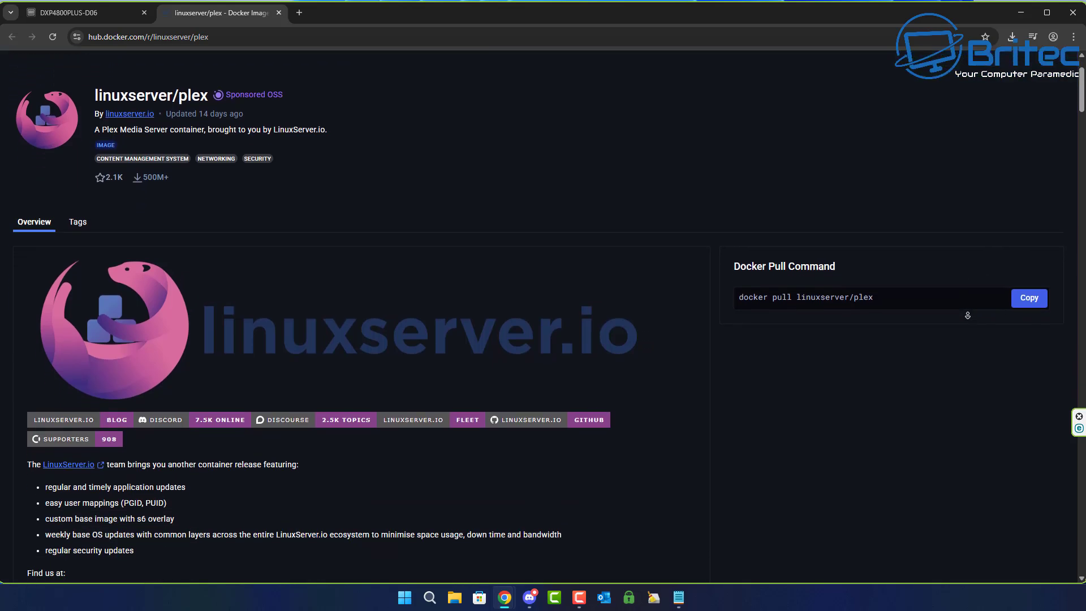
pyautogui.scroll(-3, 967, 315)
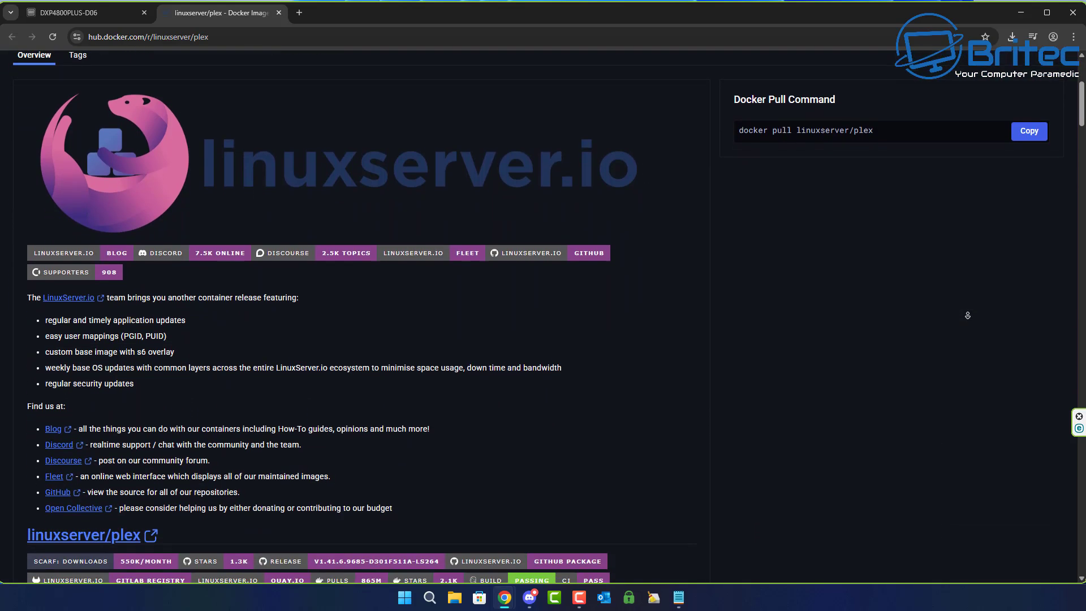
pyautogui.scroll(-3, 967, 316)
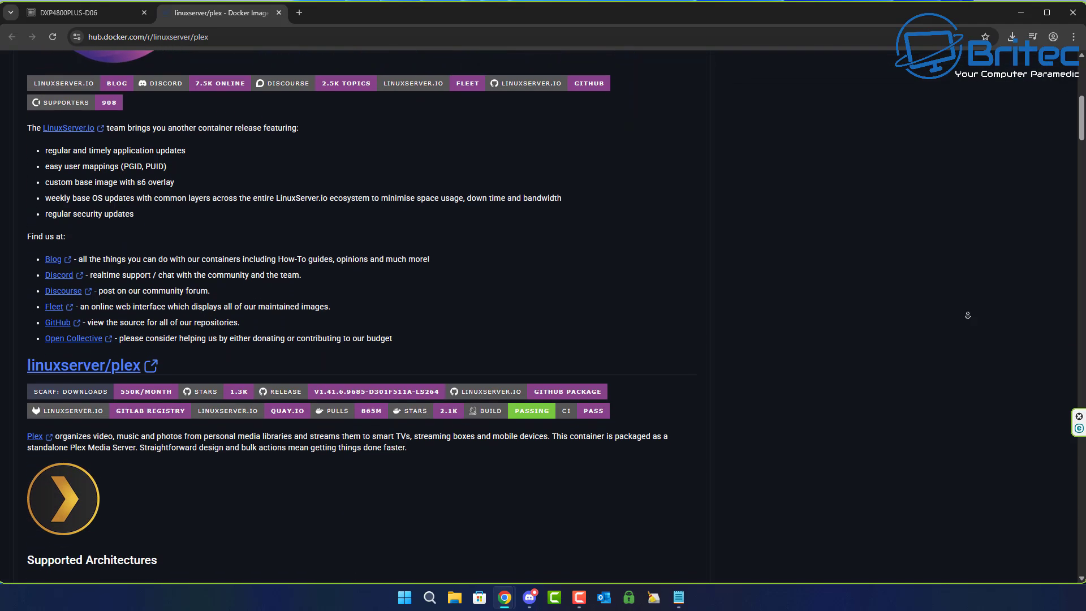
pyautogui.scroll(-3, 968, 315)
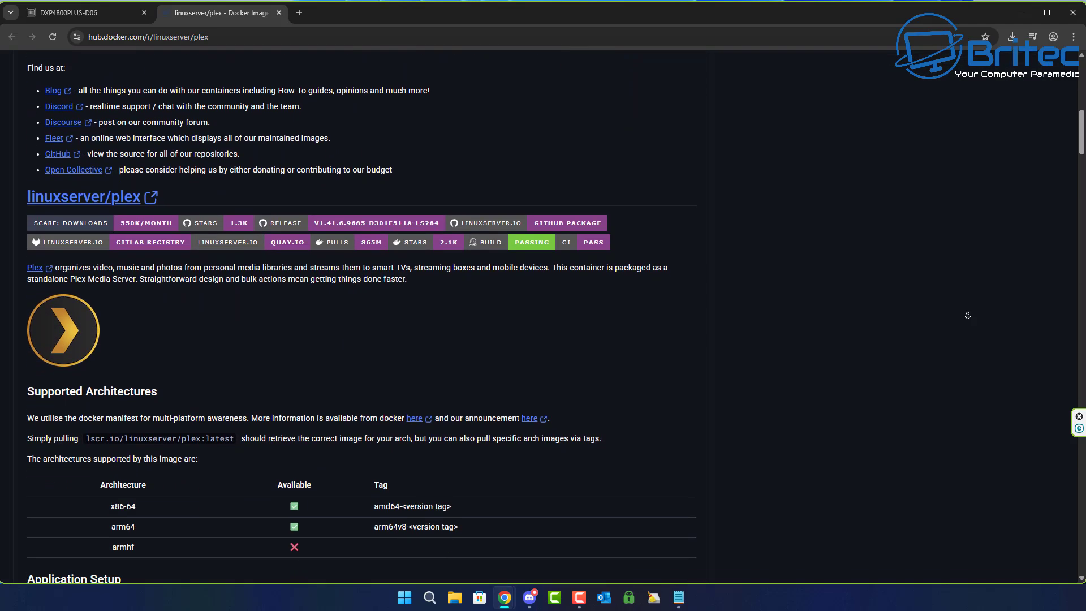
pyautogui.scroll(-3, 967, 315)
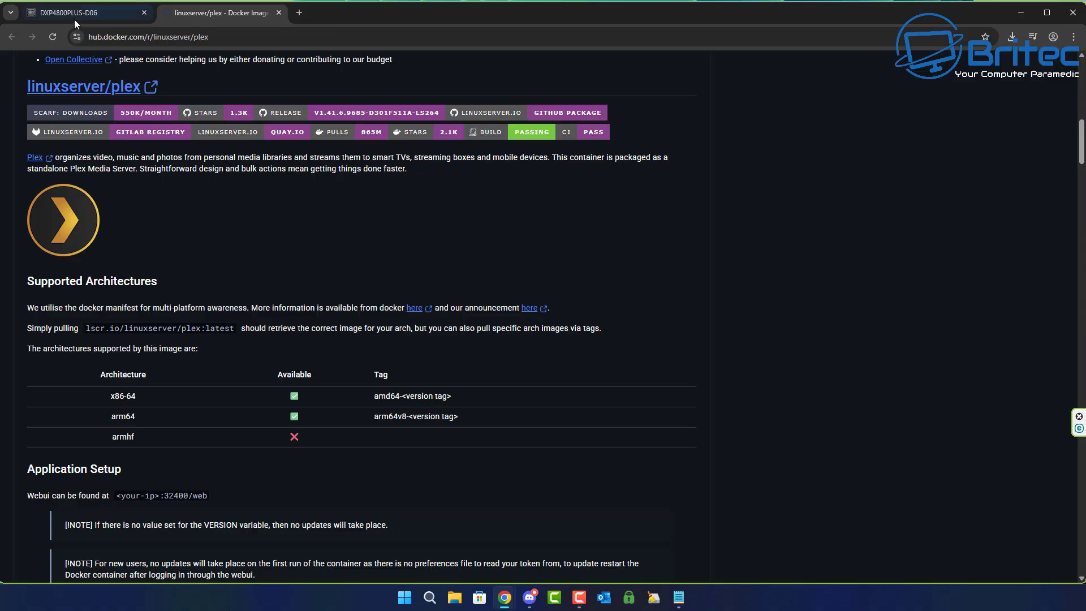
pyautogui.click(74, 17)
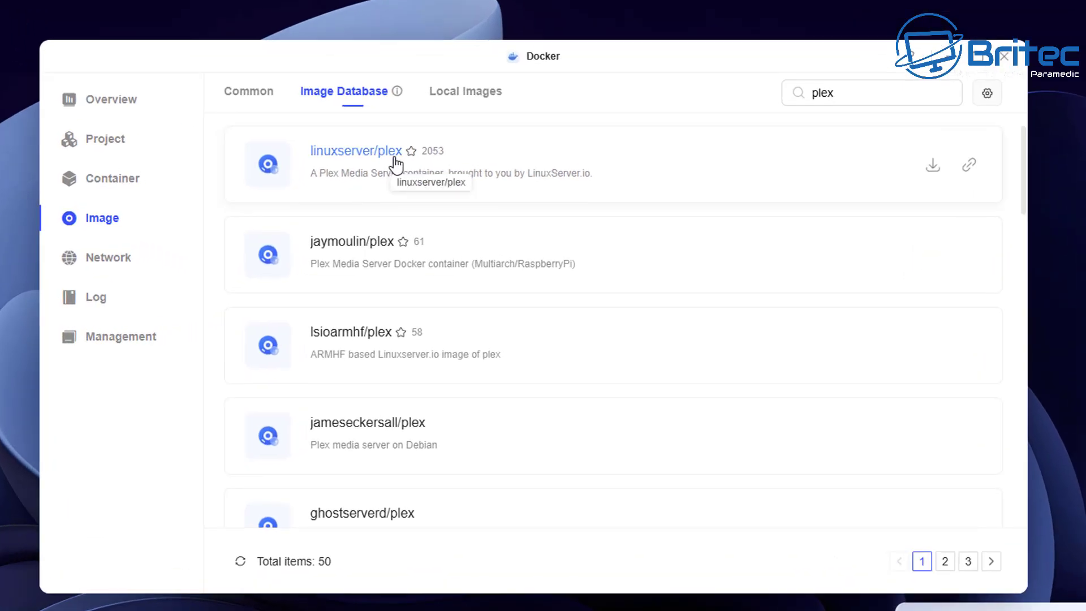
# Step: Download the linuxserver/plex image at version 1.41.6
pyautogui.click(932, 168)
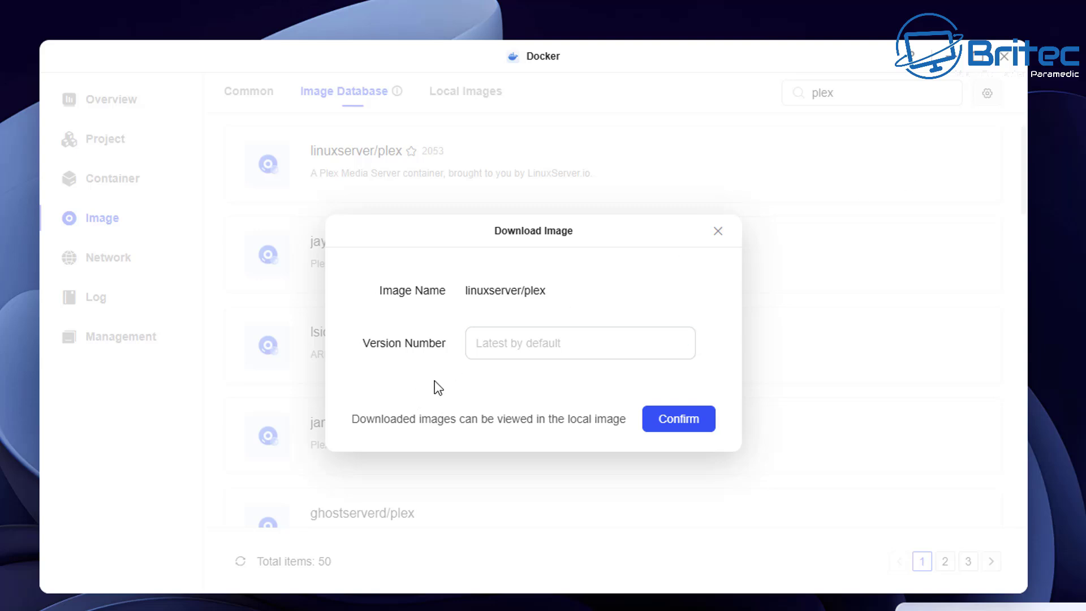
pyautogui.click(559, 343)
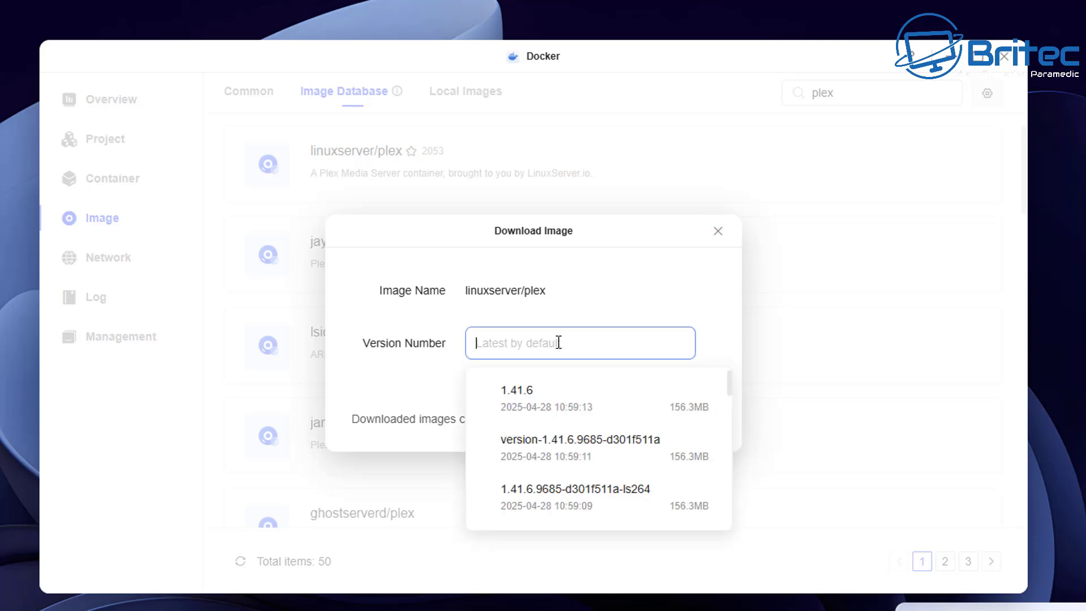
pyautogui.click(573, 405)
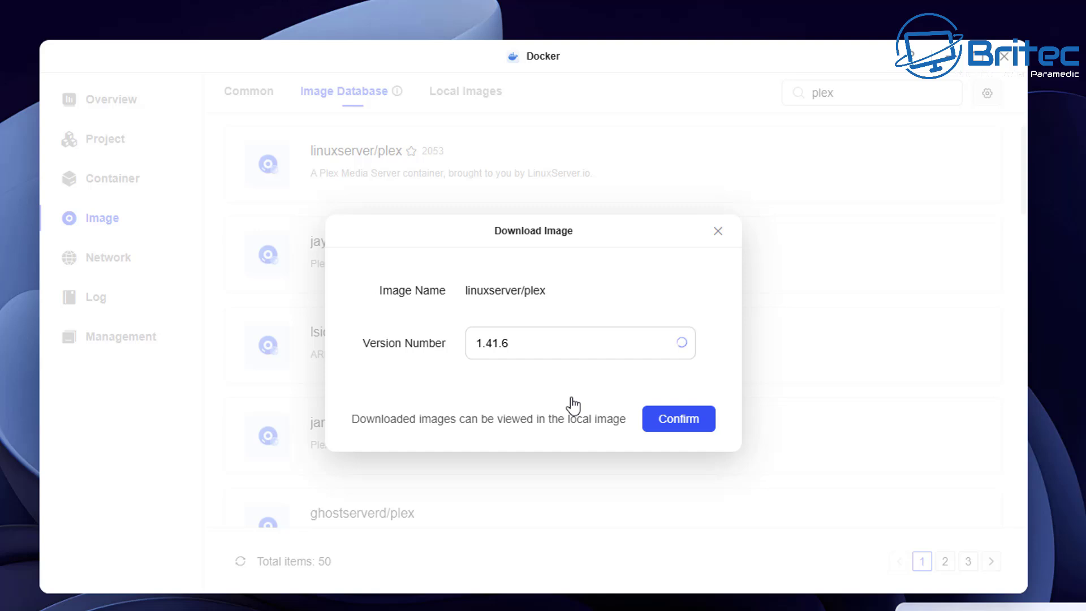
pyautogui.click(676, 423)
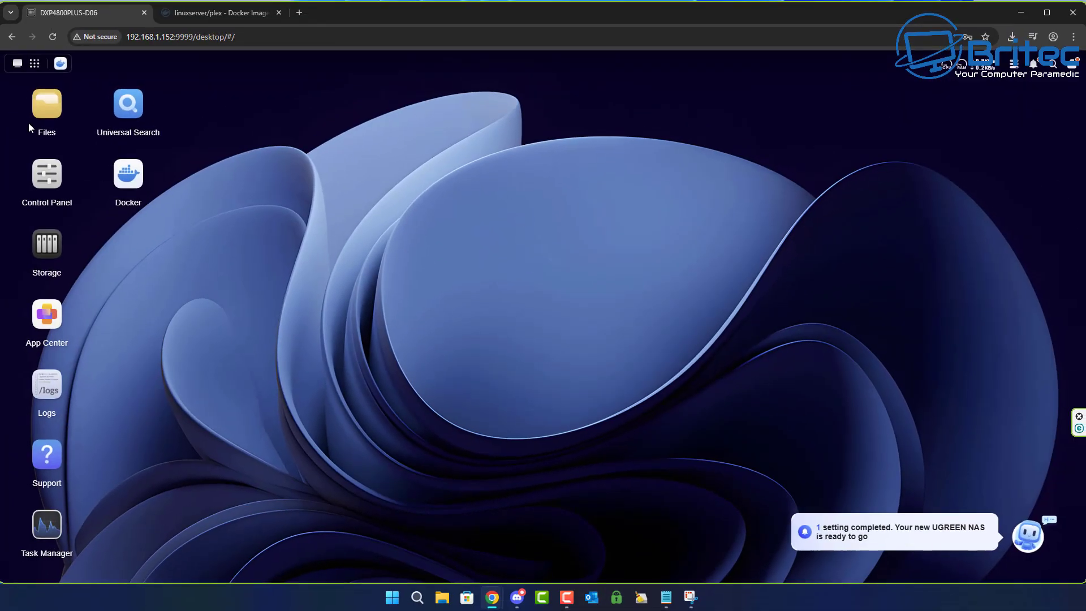
# Step: In Files, start a new Volume 1 shared folder named Plex
pyautogui.click(42, 110)
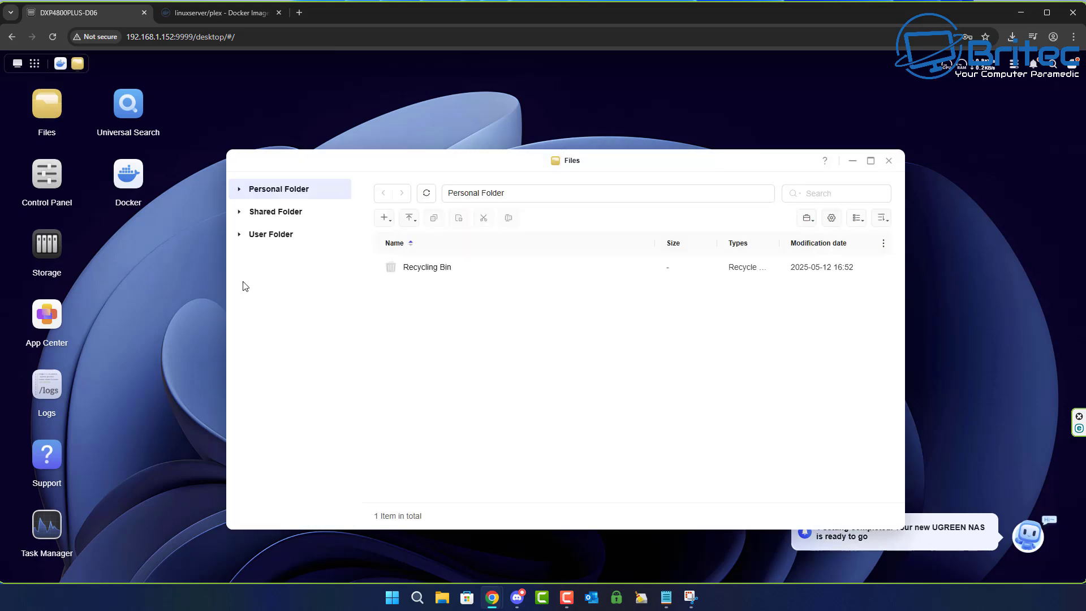
pyautogui.click(277, 212)
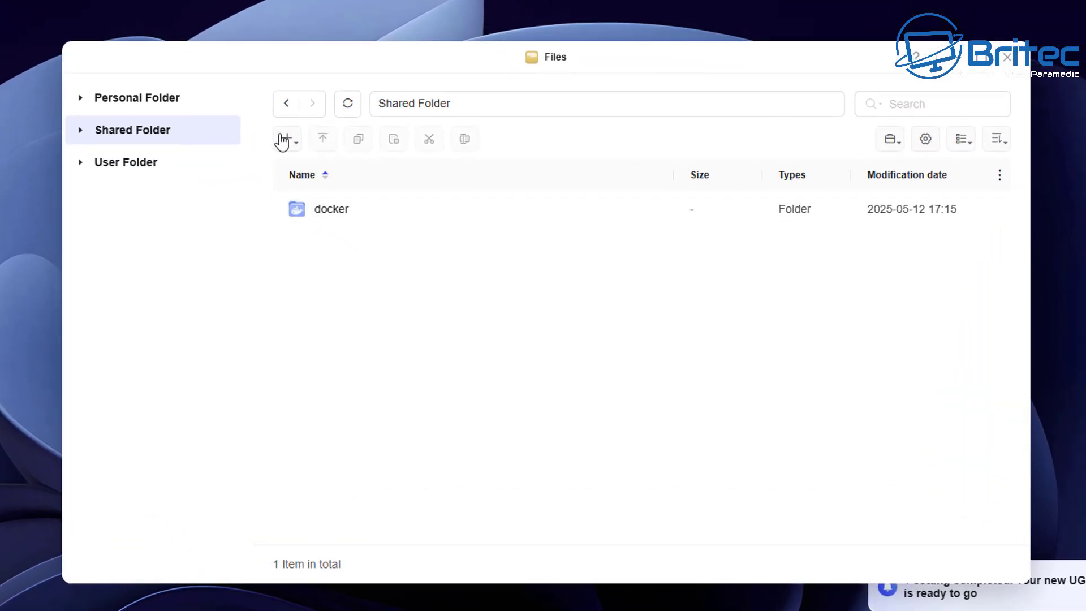
pyautogui.click(288, 140)
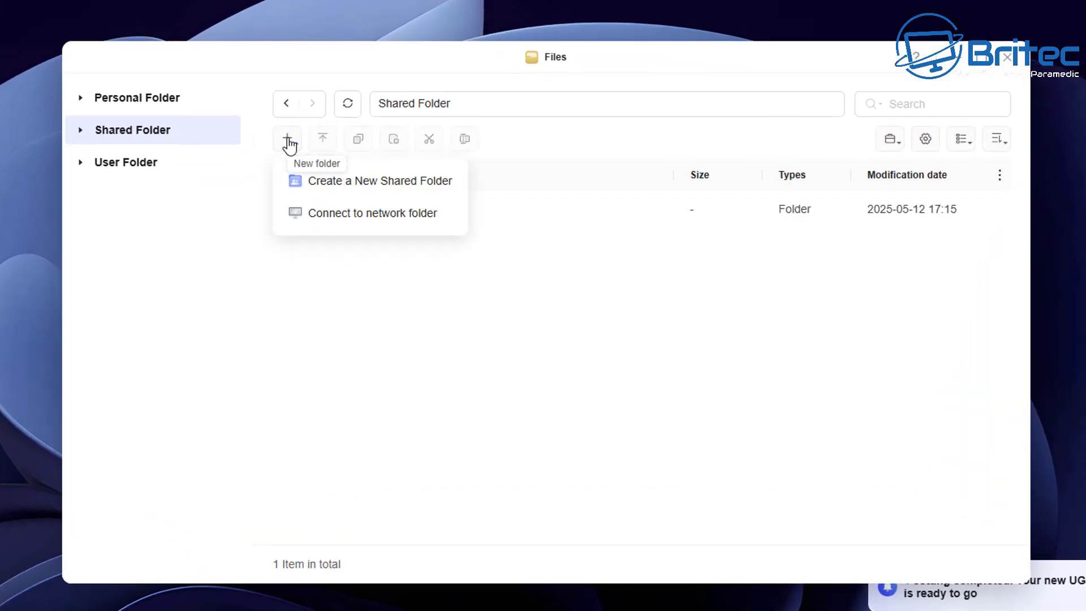
pyautogui.click(393, 183)
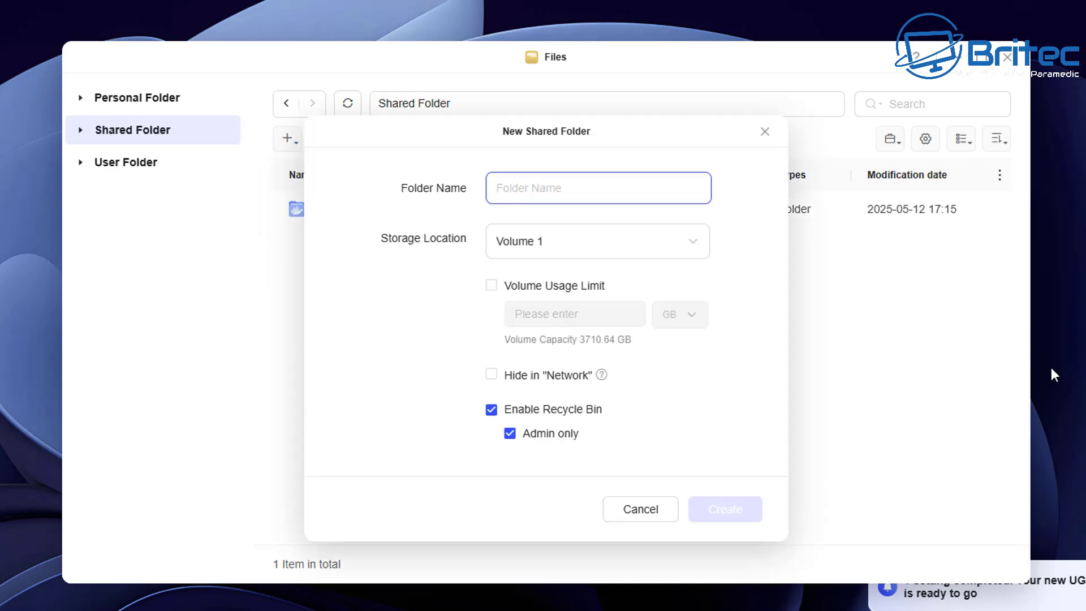
pyautogui.write('Pl')
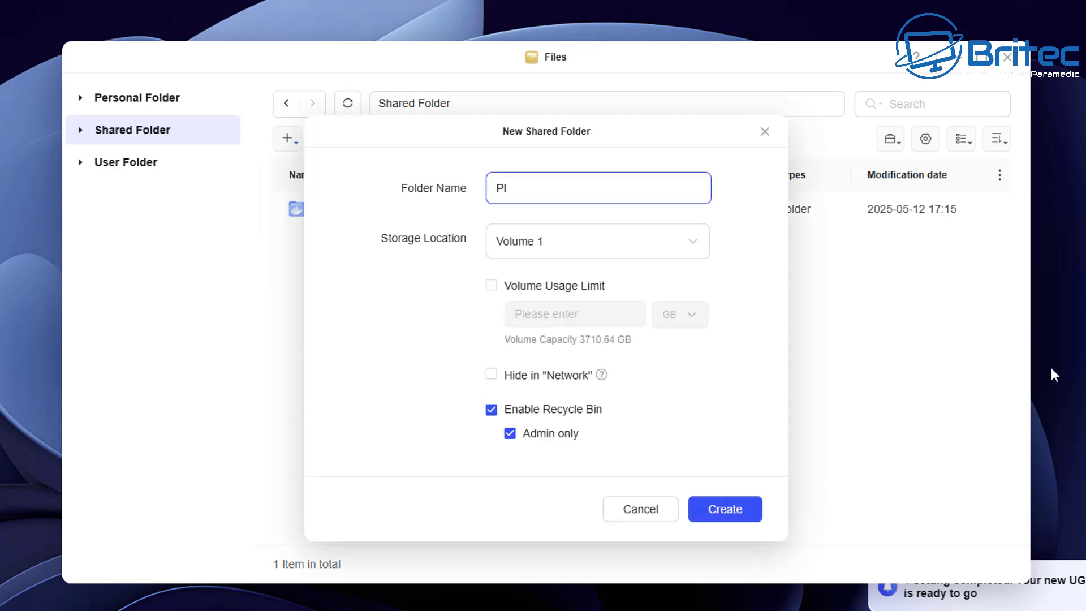
pyautogui.write('ex')
# Step: Create the Plex shared folder and give the admin account Read/Write permission
pyautogui.click(743, 512)
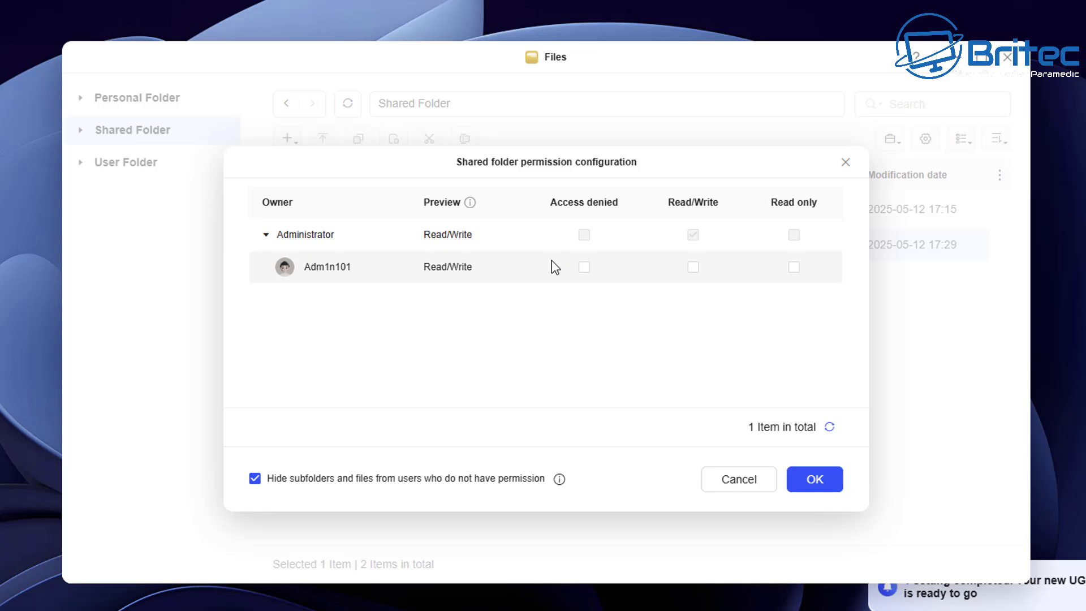
pyautogui.click(584, 267)
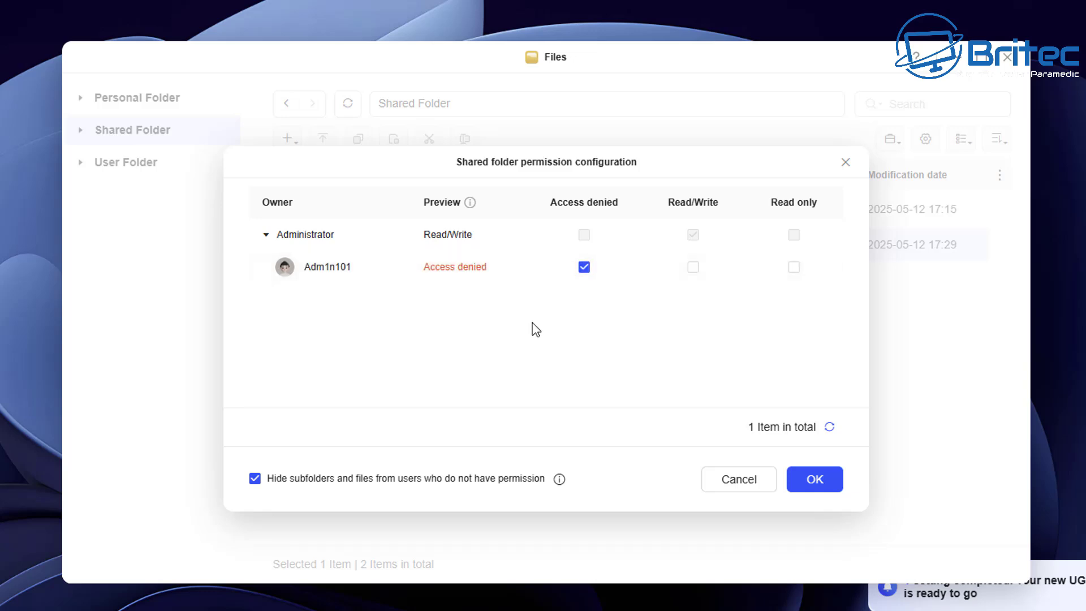
pyautogui.click(584, 268)
pyautogui.click(694, 268)
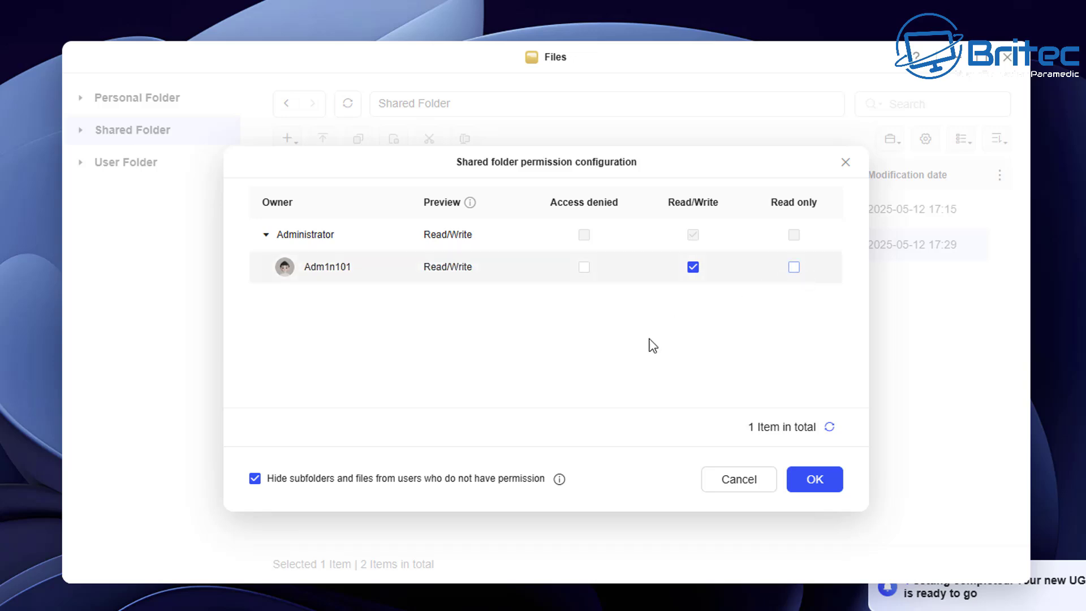
pyautogui.click(819, 487)
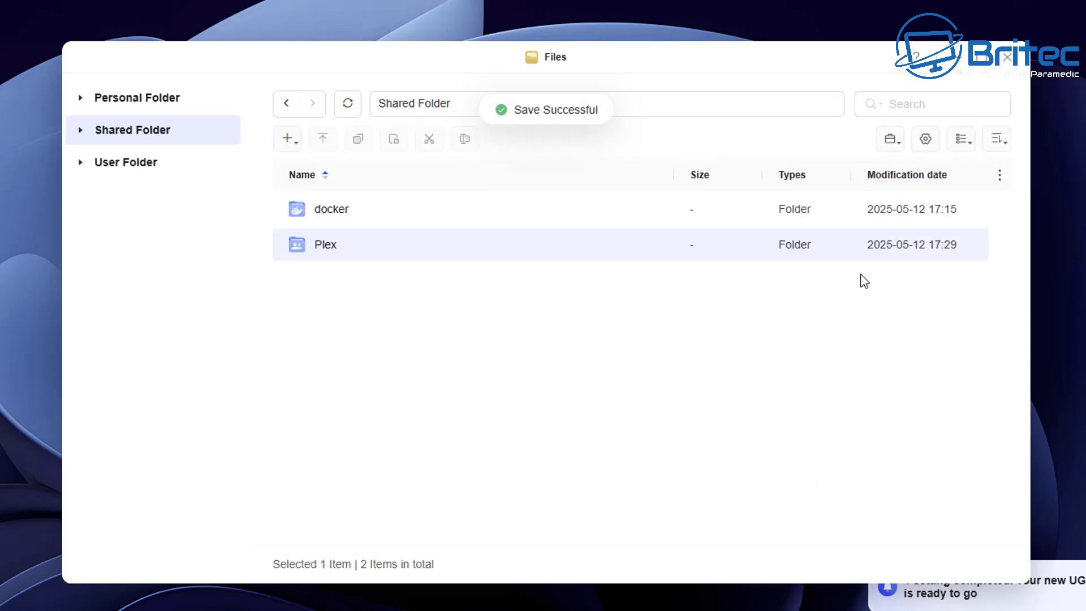
# Step: Open the Plex folder and create a Movie subfolder inside it
pyautogui.doubleClick(368, 258)
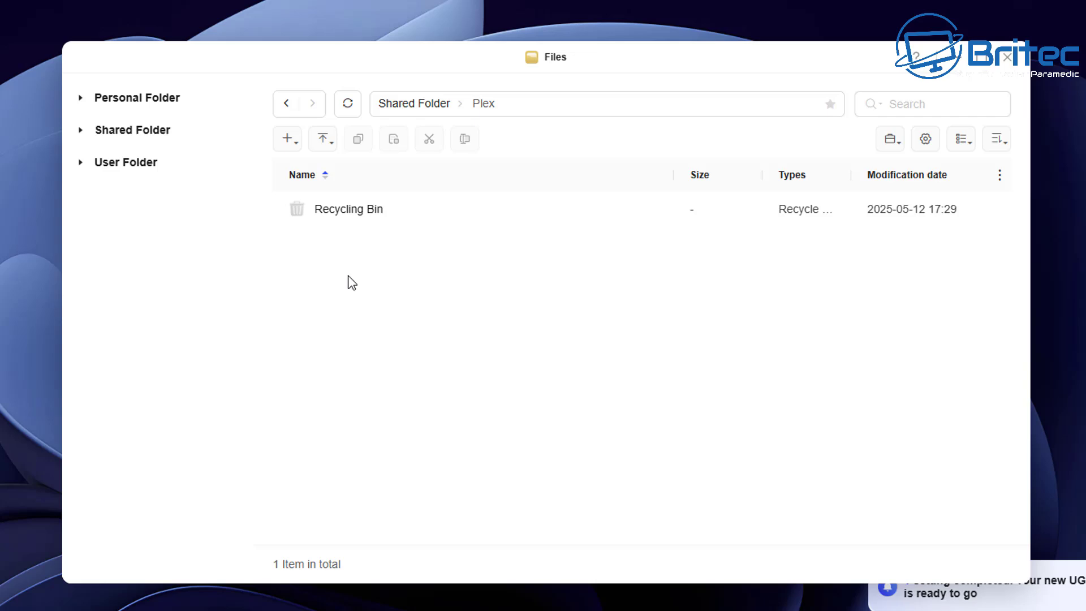
pyautogui.click(287, 139)
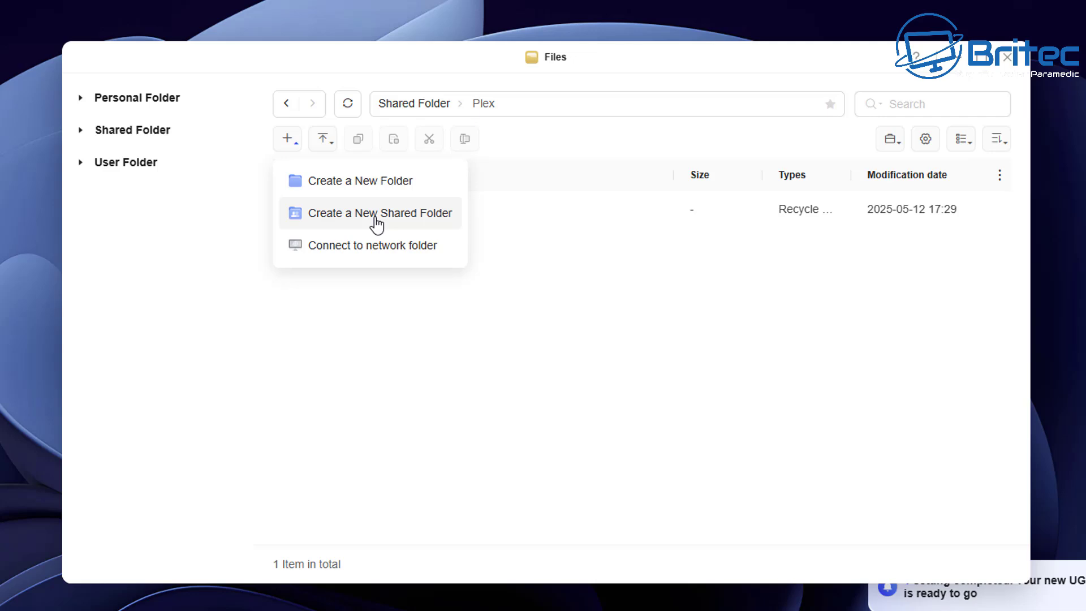
pyautogui.click(376, 190)
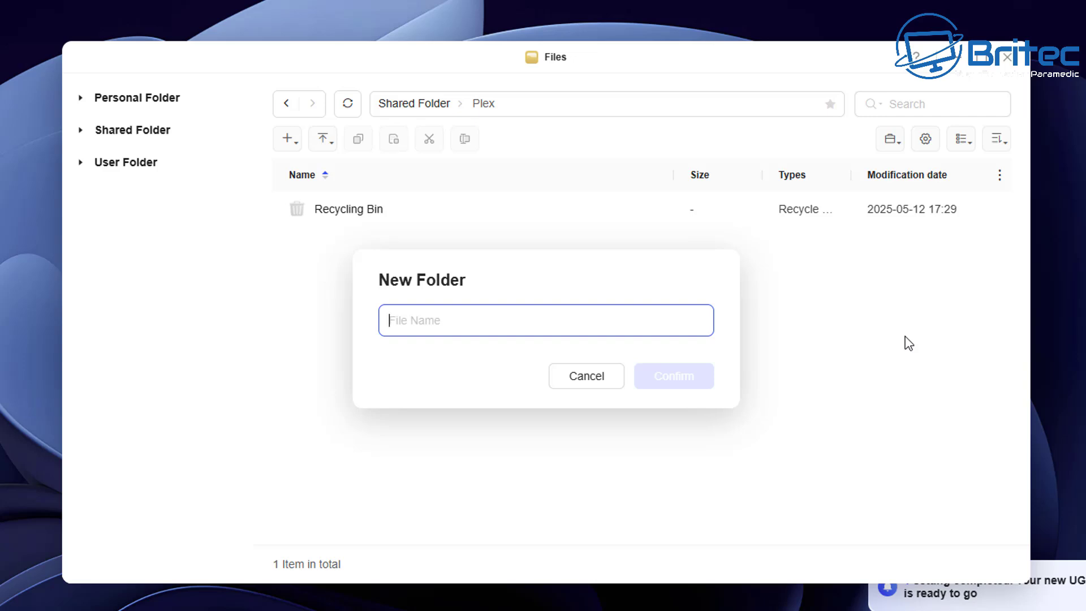
pyautogui.write('m')
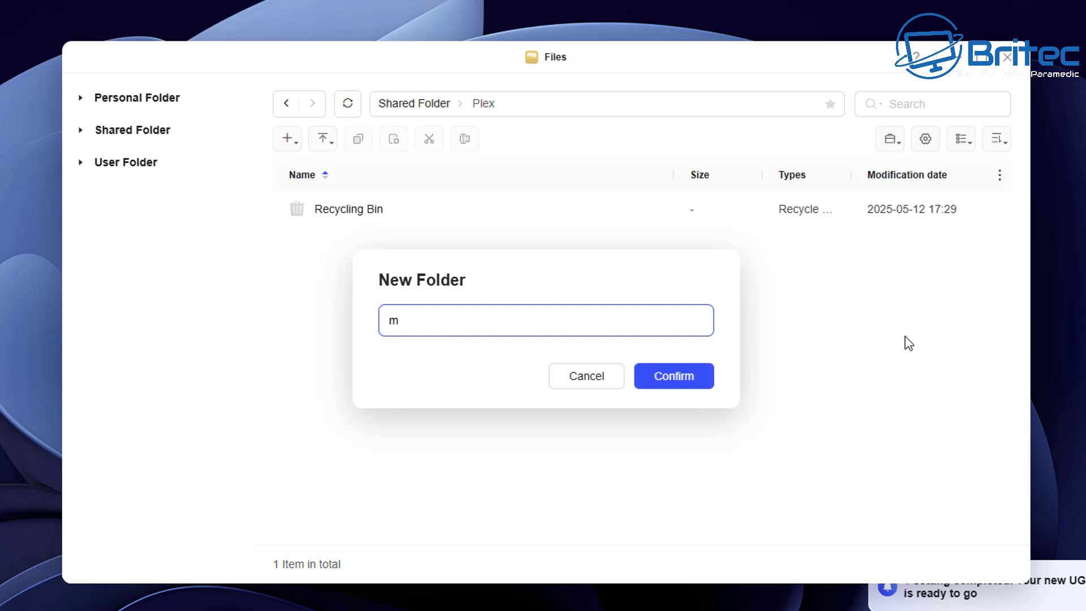
pyautogui.press('BackSpace')
pyautogui.write('Movies')
pyautogui.click(674, 385)
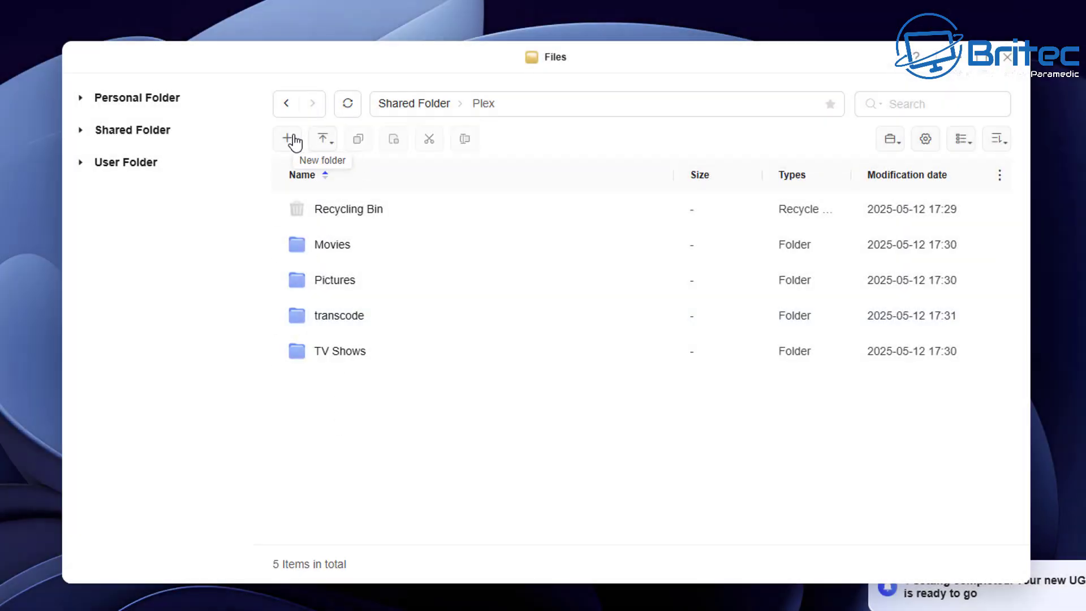
# Step: Add data and Config subfolders to the Plex folder
pyautogui.click(287, 139)
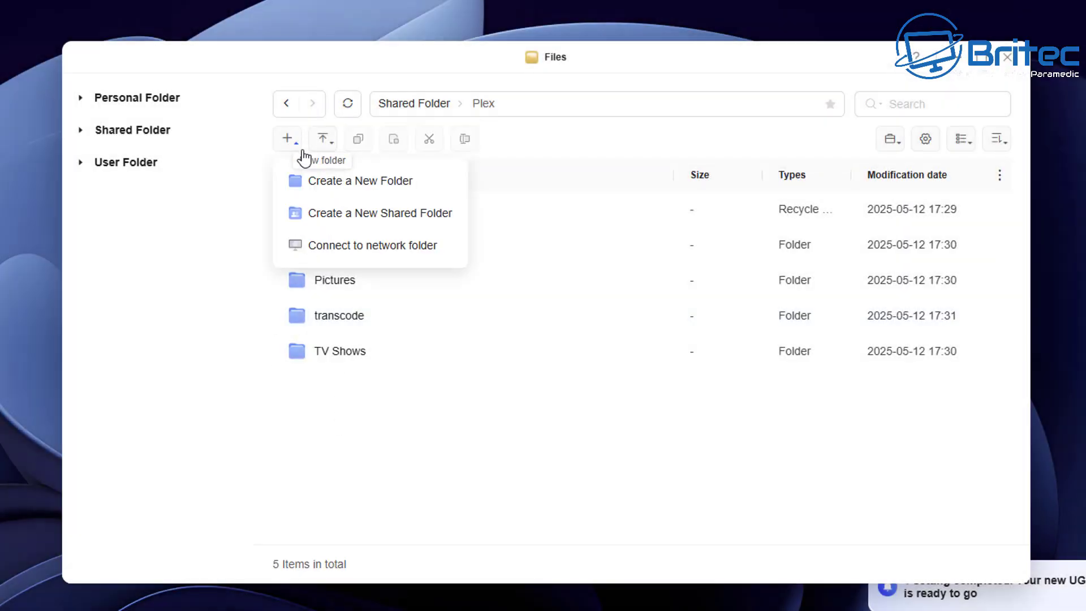
pyautogui.click(320, 193)
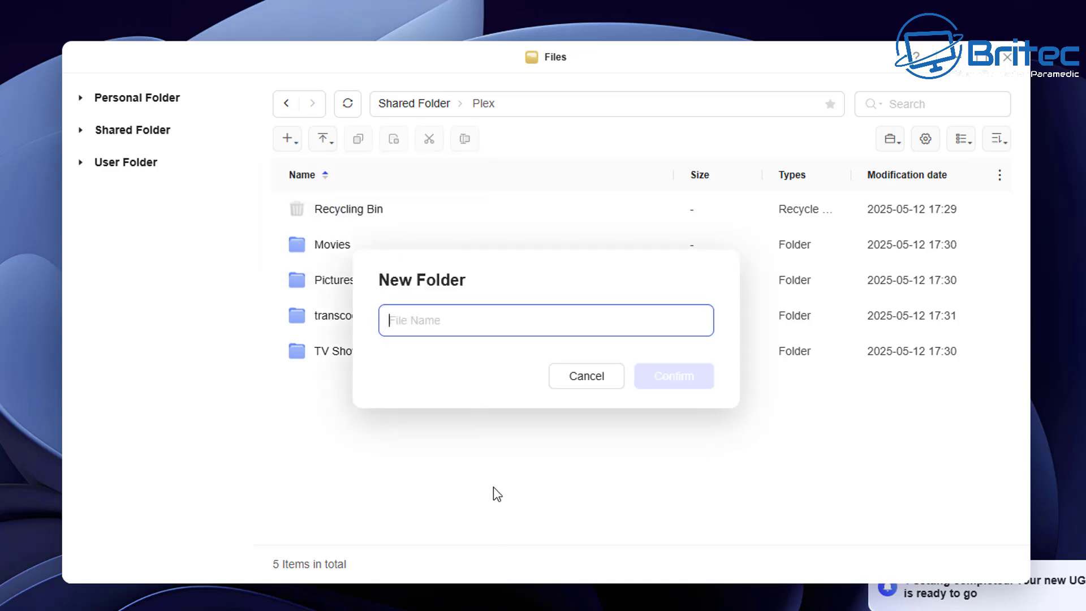
pyautogui.write('data')
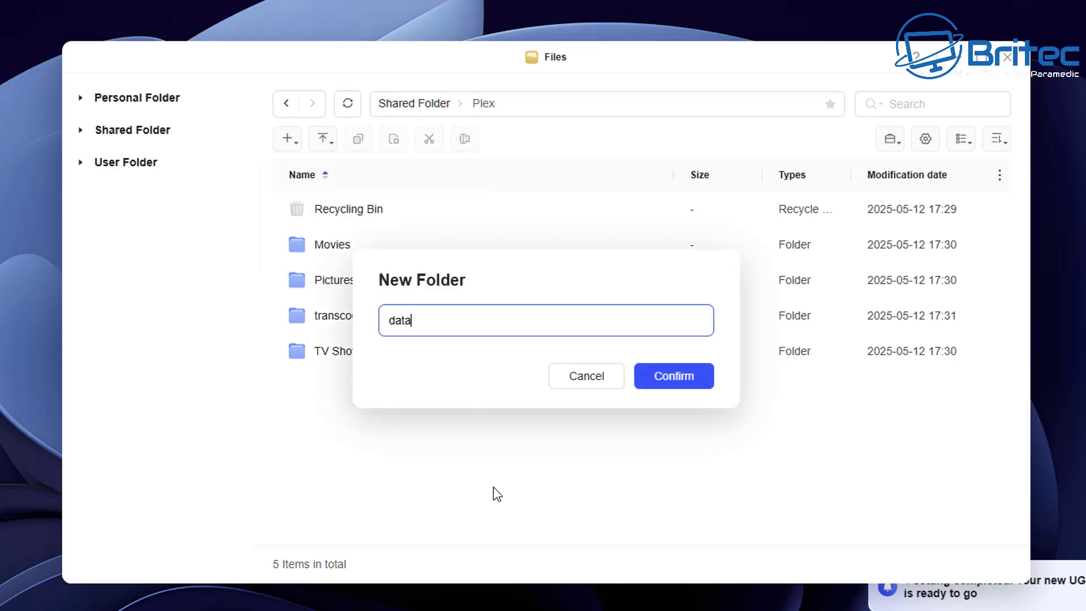
pyautogui.click(663, 380)
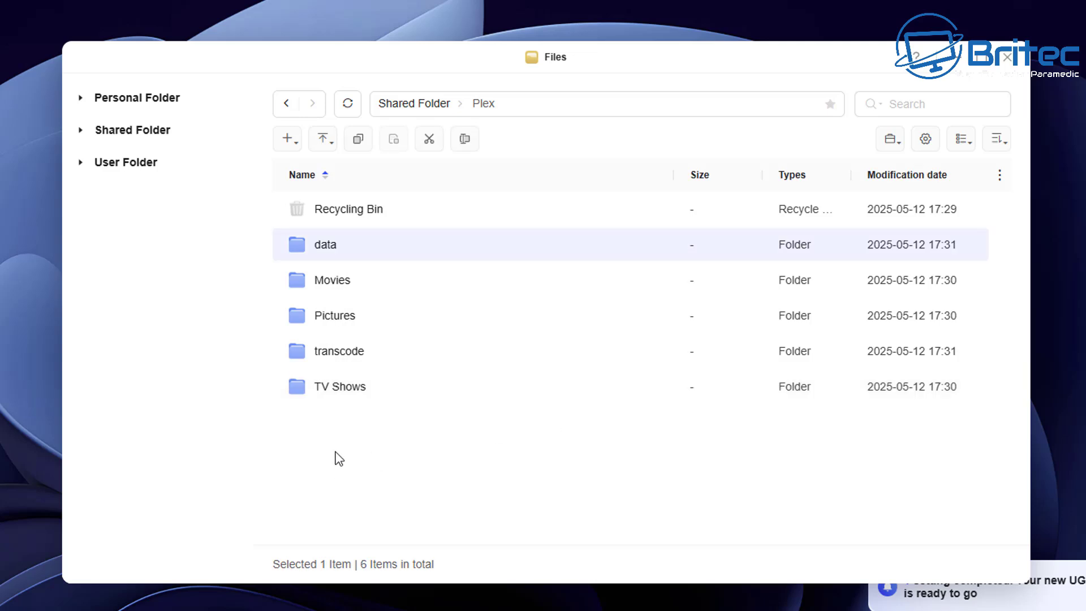
pyautogui.click(286, 140)
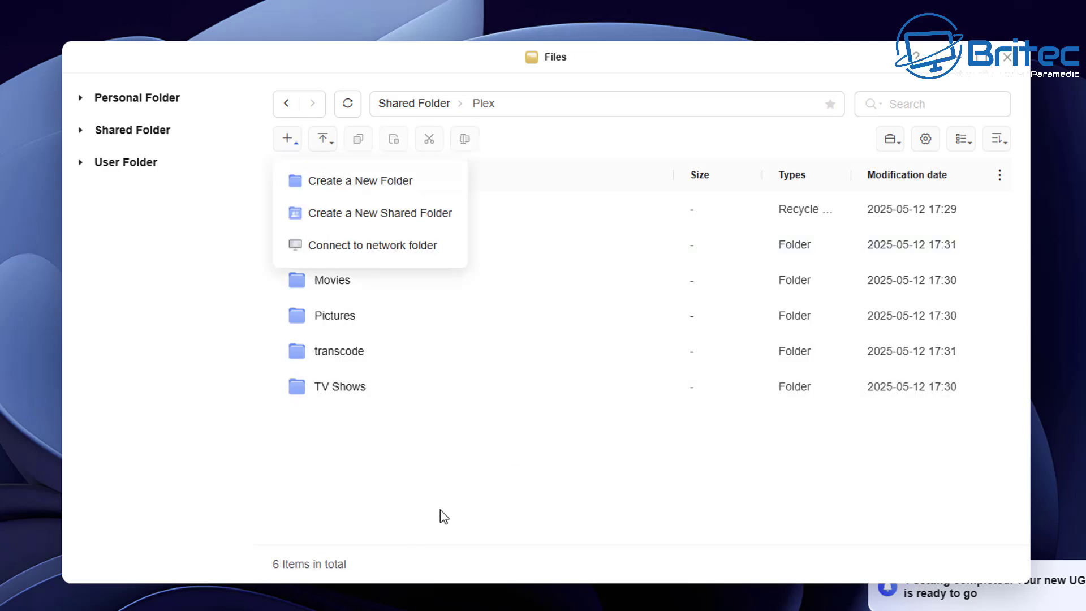
pyautogui.click(359, 182)
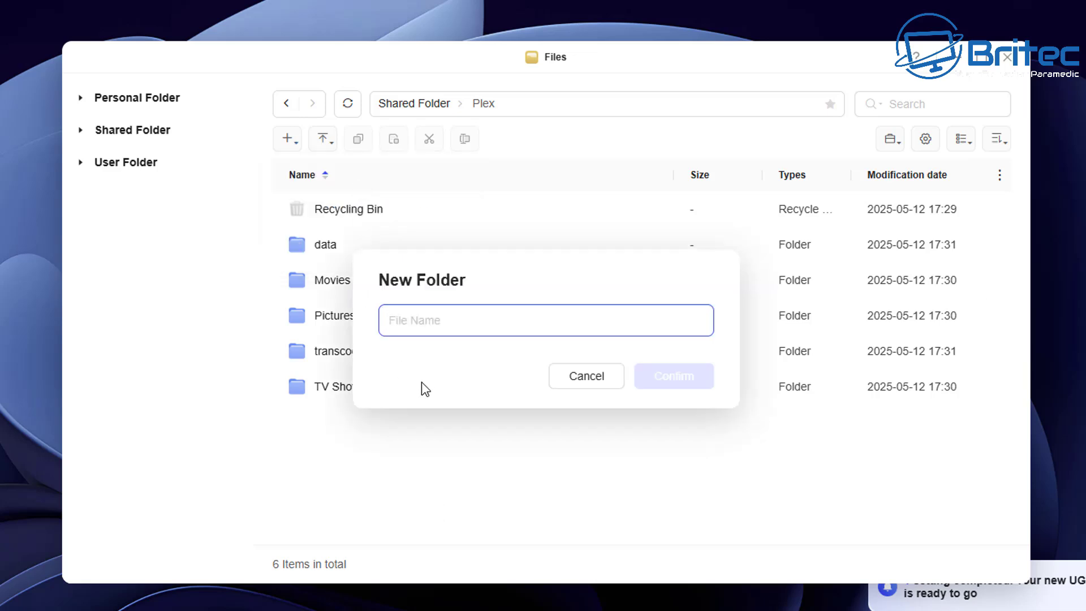
pyautogui.write('Config')
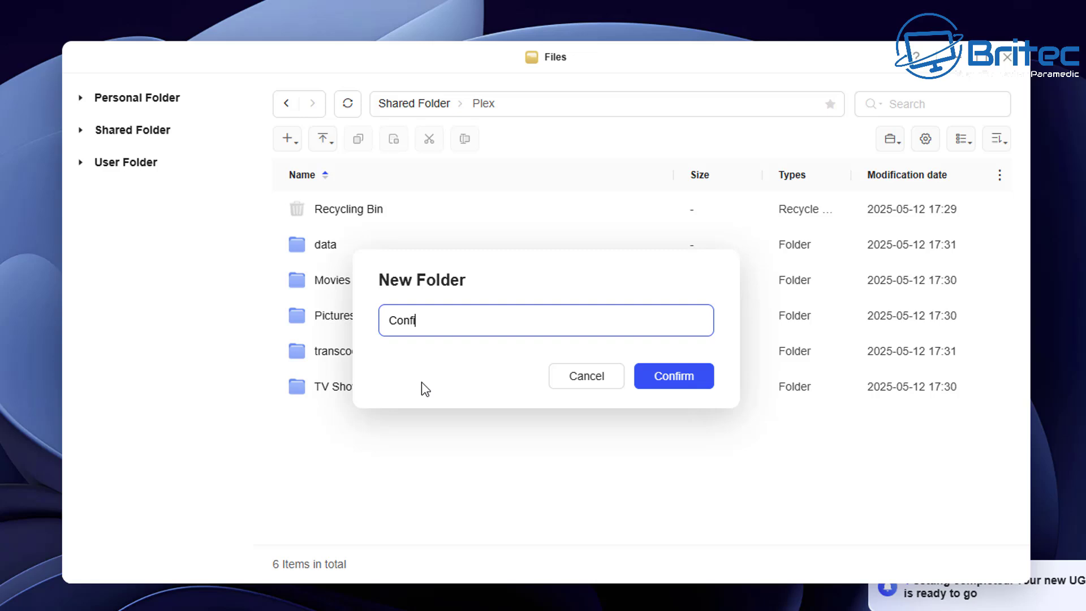
pyautogui.click(651, 380)
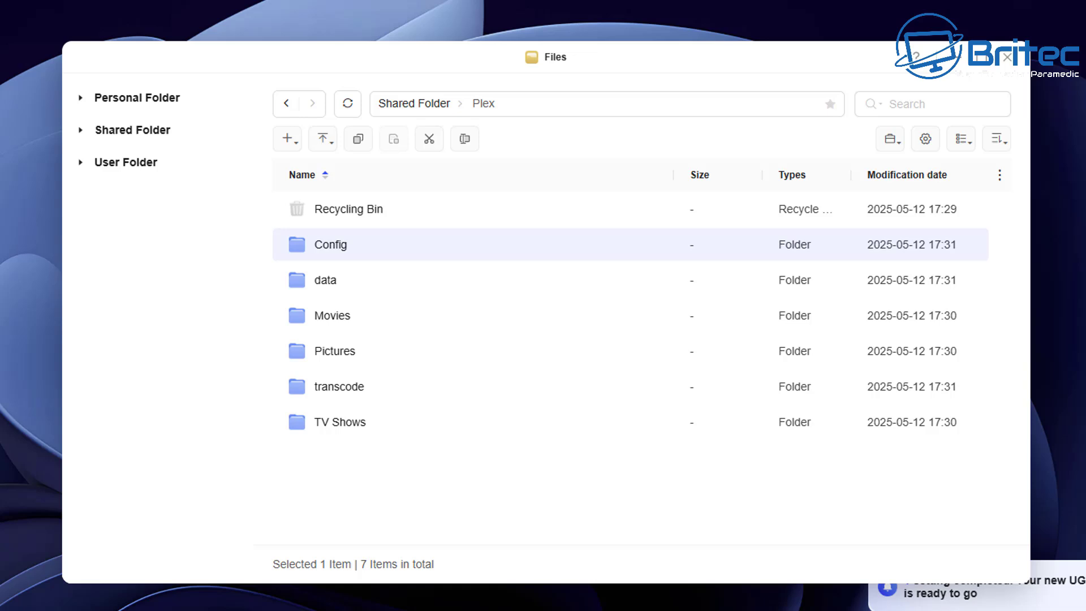
# Step: Add a Music subfolder to the Plex folder
pyautogui.click(290, 141)
pyautogui.click(379, 183)
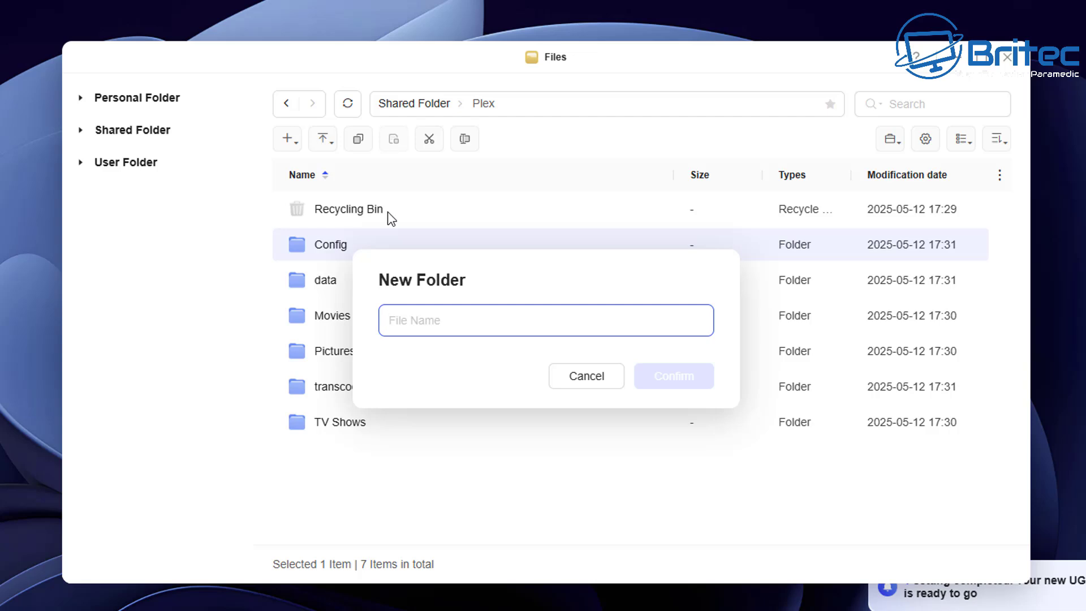
pyautogui.write('Music')
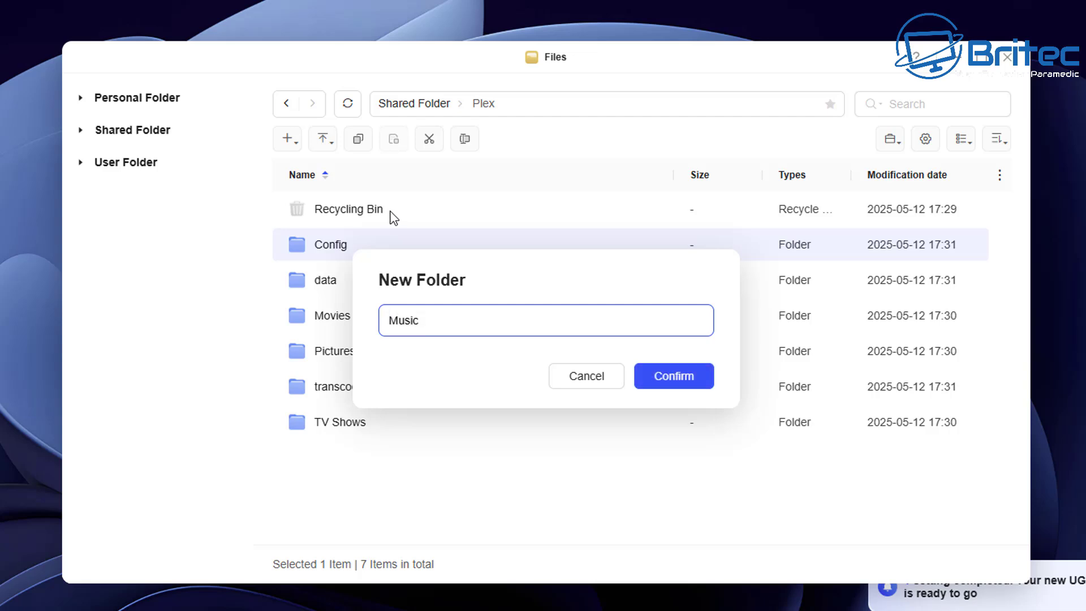
pyautogui.click(664, 375)
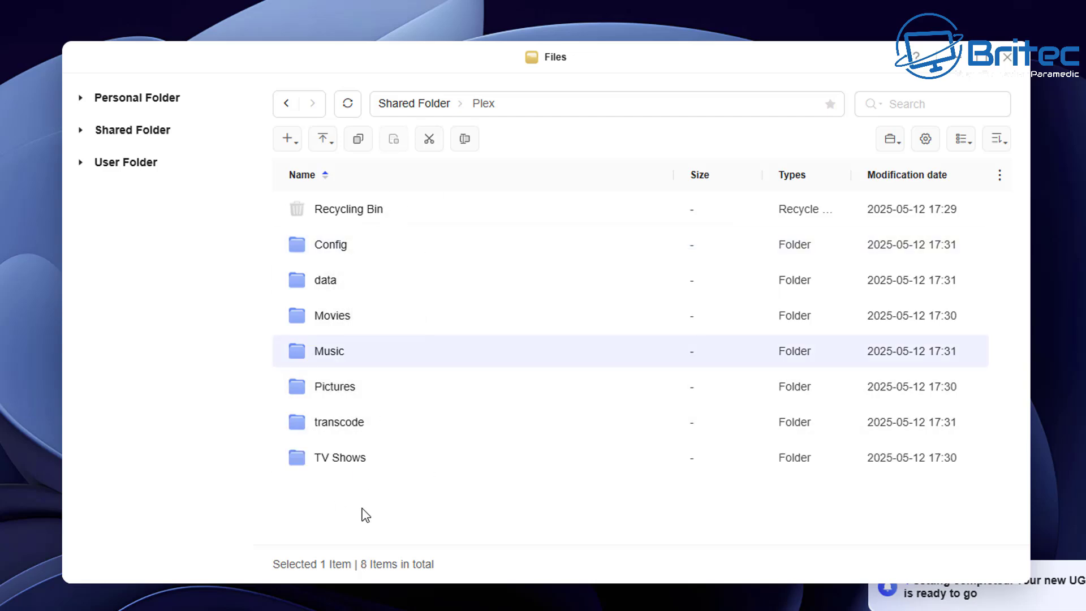
pyautogui.click(375, 482)
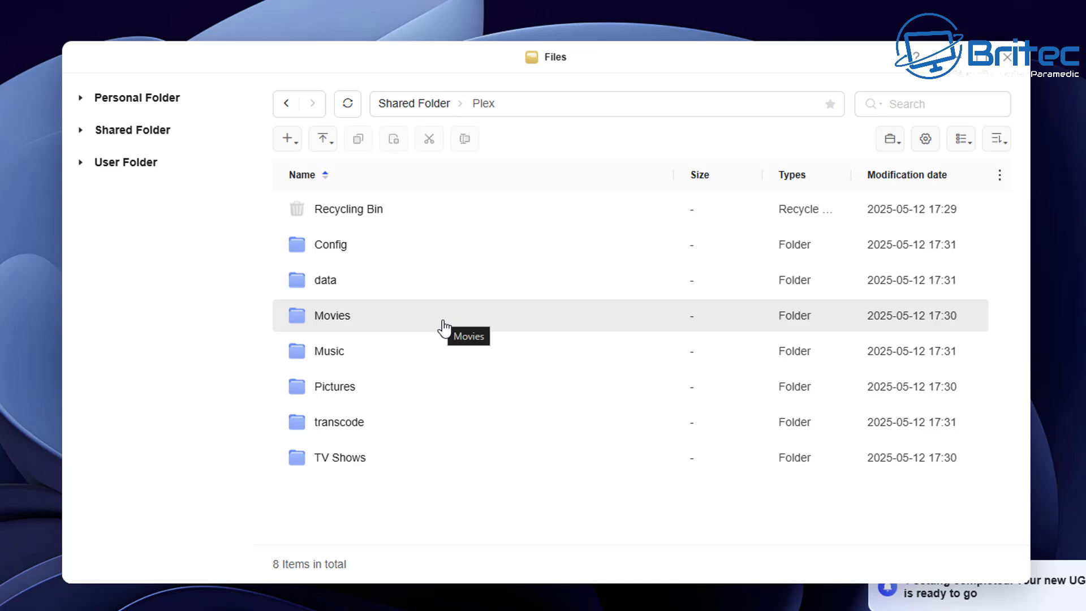
# Step: Upload a 641.11MB MP4 video into Plex's Movies folder, keeping both on name clash
pyautogui.doubleClick(444, 327)
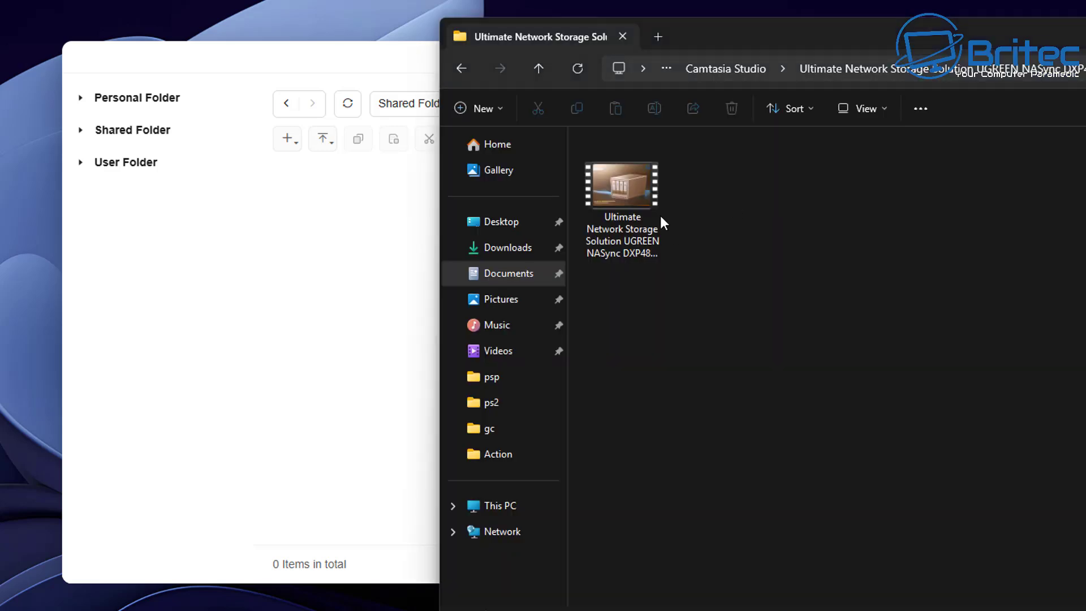
pyautogui.moveTo(623, 192); pyautogui.dragTo(282, 258)
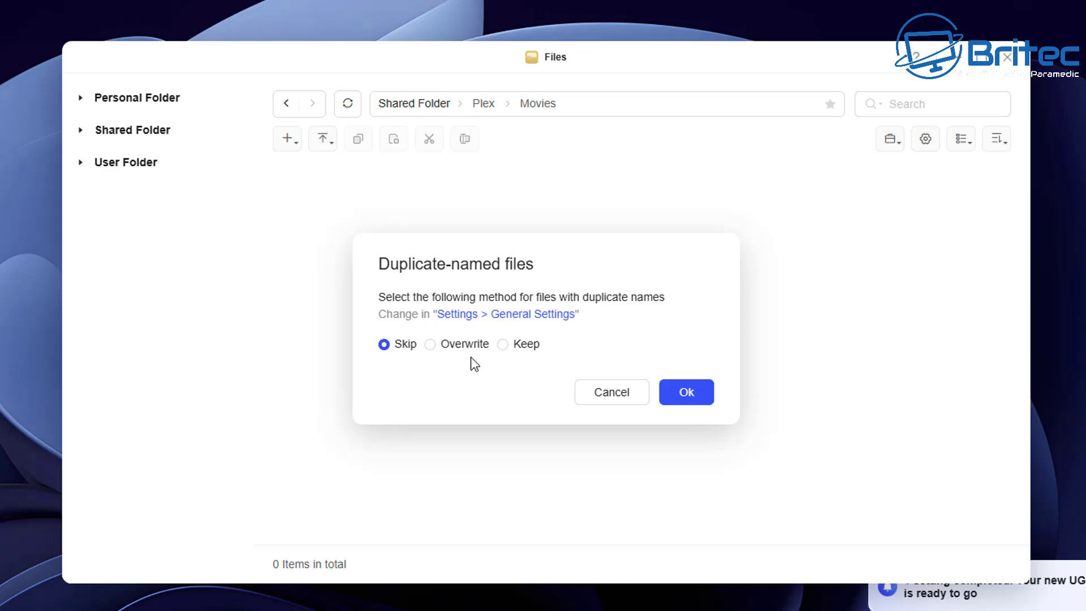
pyautogui.click(503, 345)
pyautogui.click(678, 401)
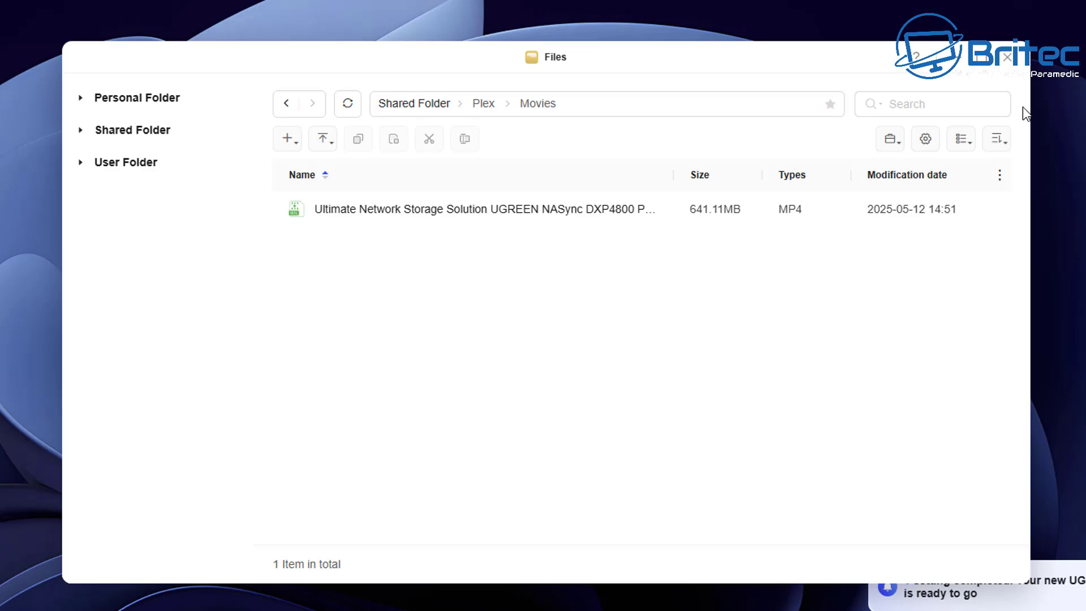
# Step: Close the file manager and show Docker's Local Images list with linuxserver/plex 1.41.6
pyautogui.click(982, 82)
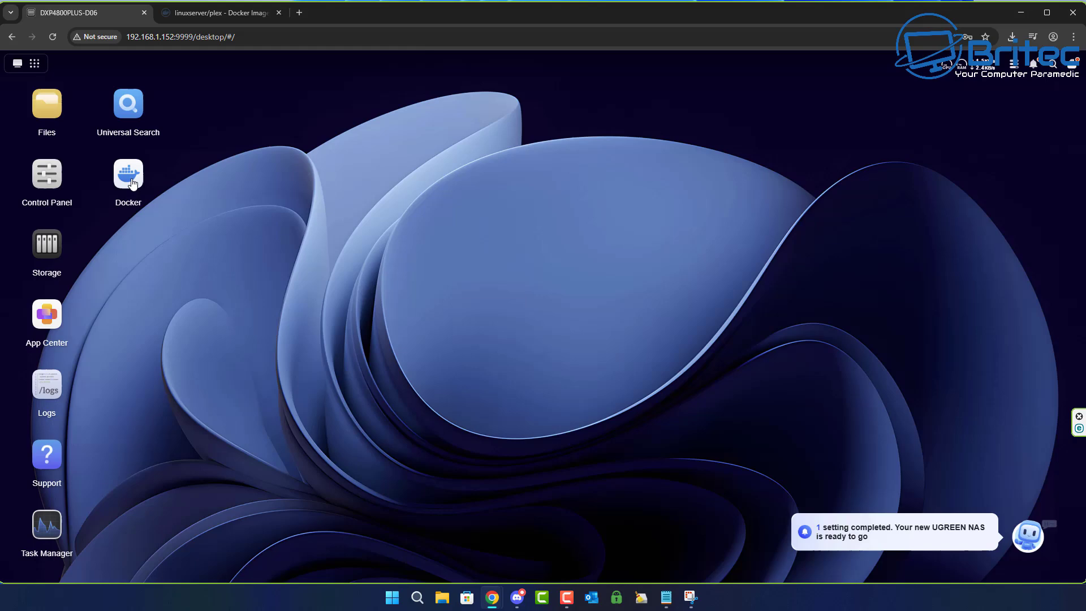
pyautogui.click(130, 180)
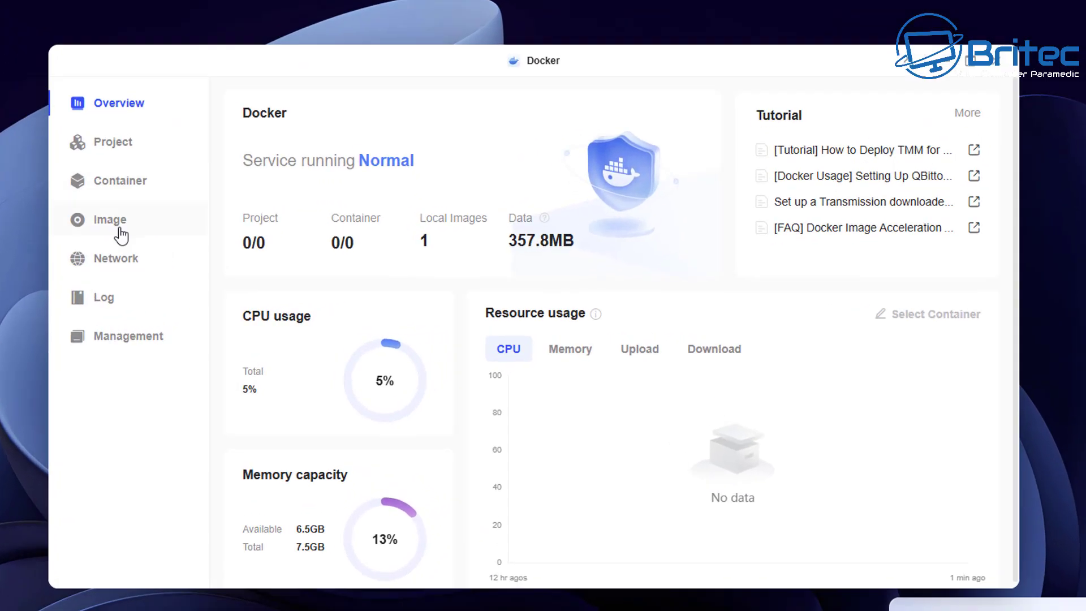
pyautogui.click(195, 243)
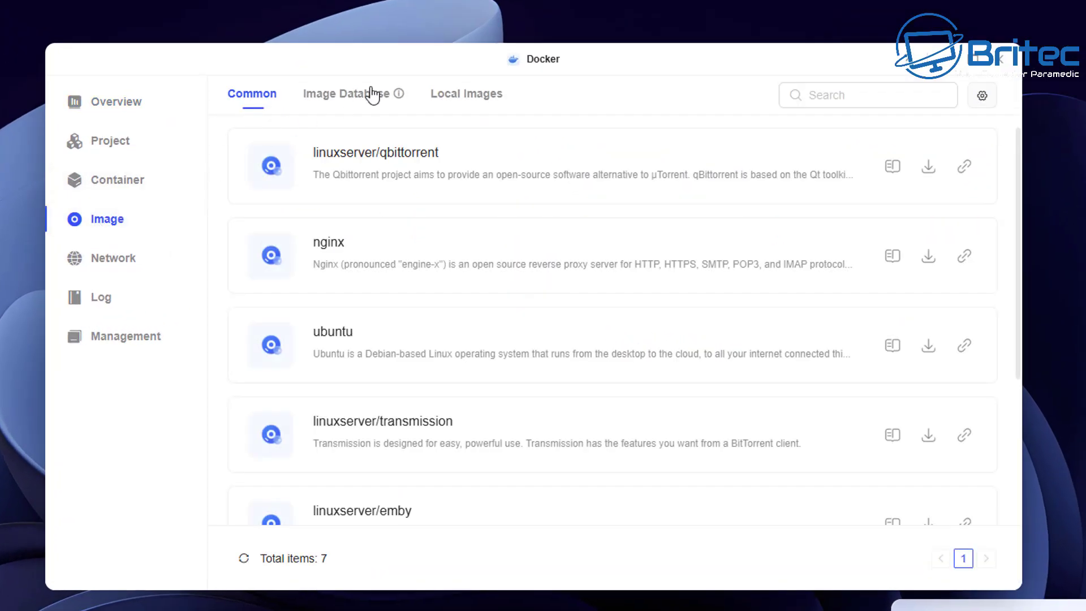
pyautogui.click(485, 103)
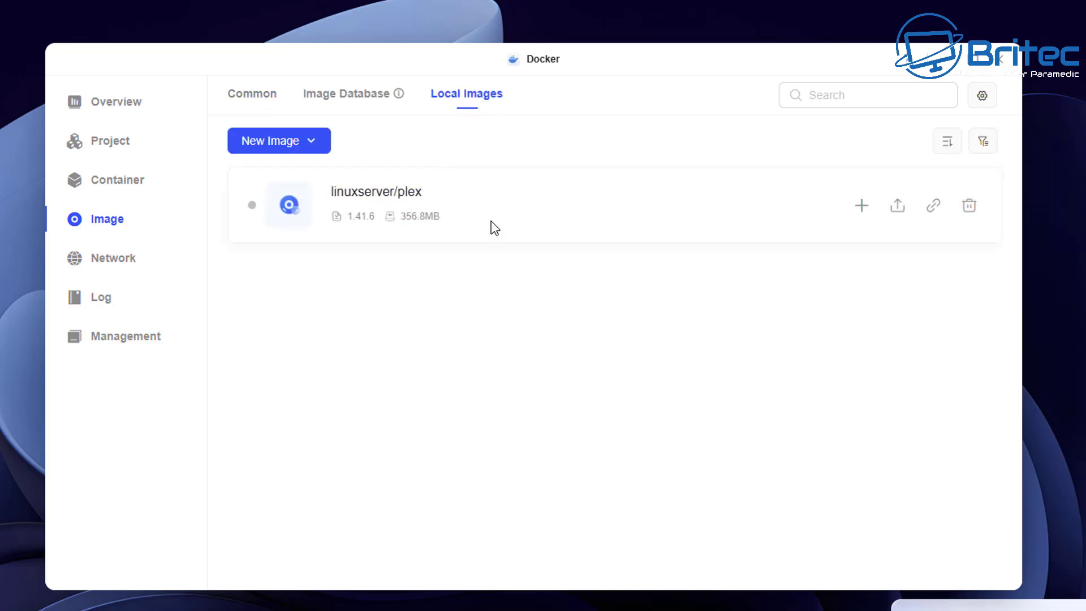
# Step: Start a plex container with the default name, Unlimited CPU and automatic restart enabled
pyautogui.click(862, 211)
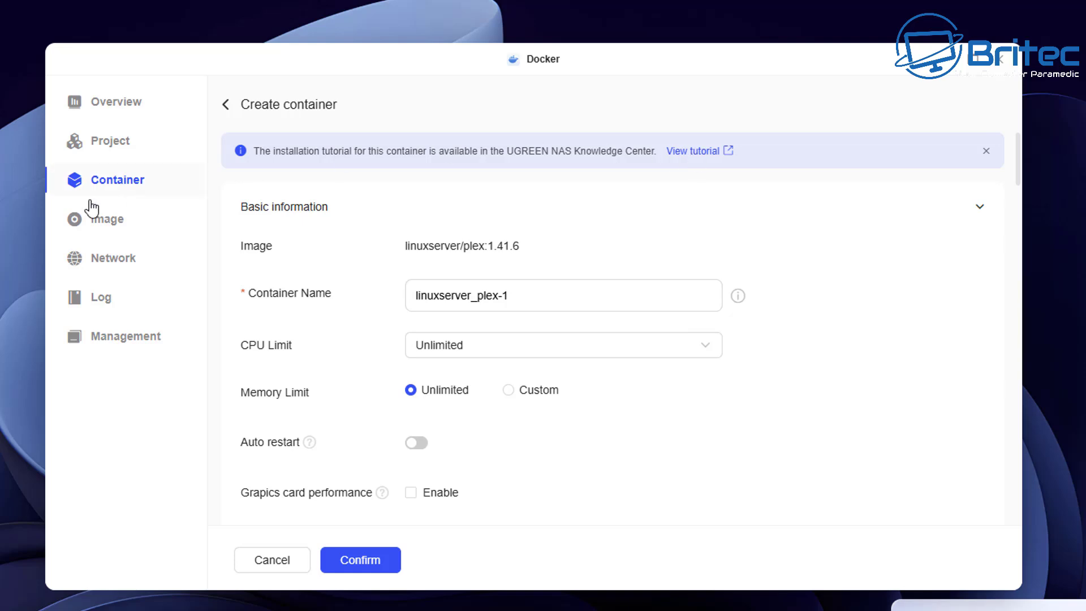
pyautogui.click(460, 295)
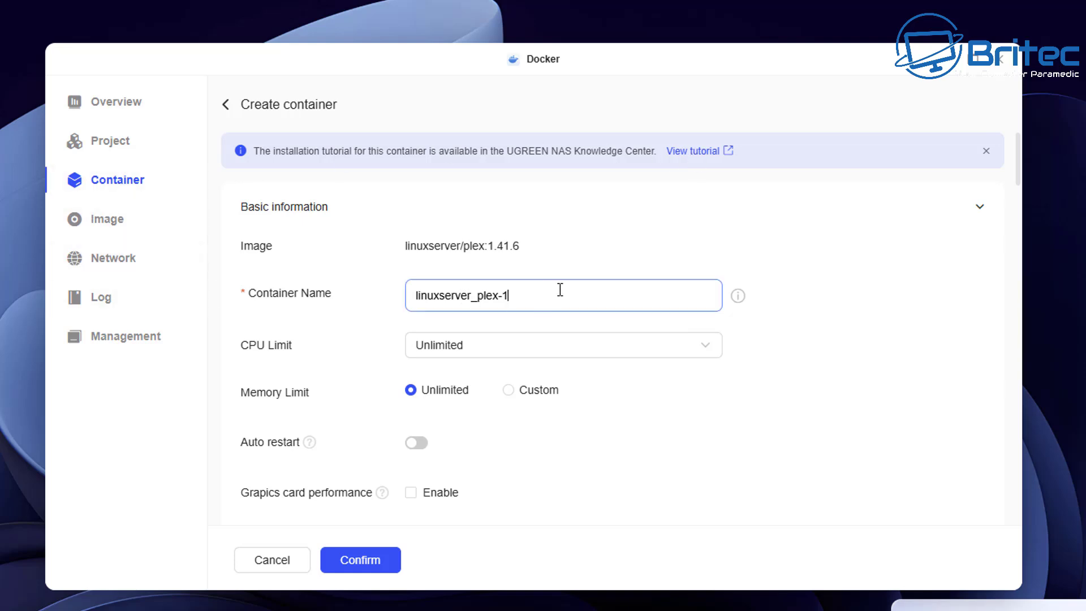
pyautogui.hotkey('ctrl', 'a')
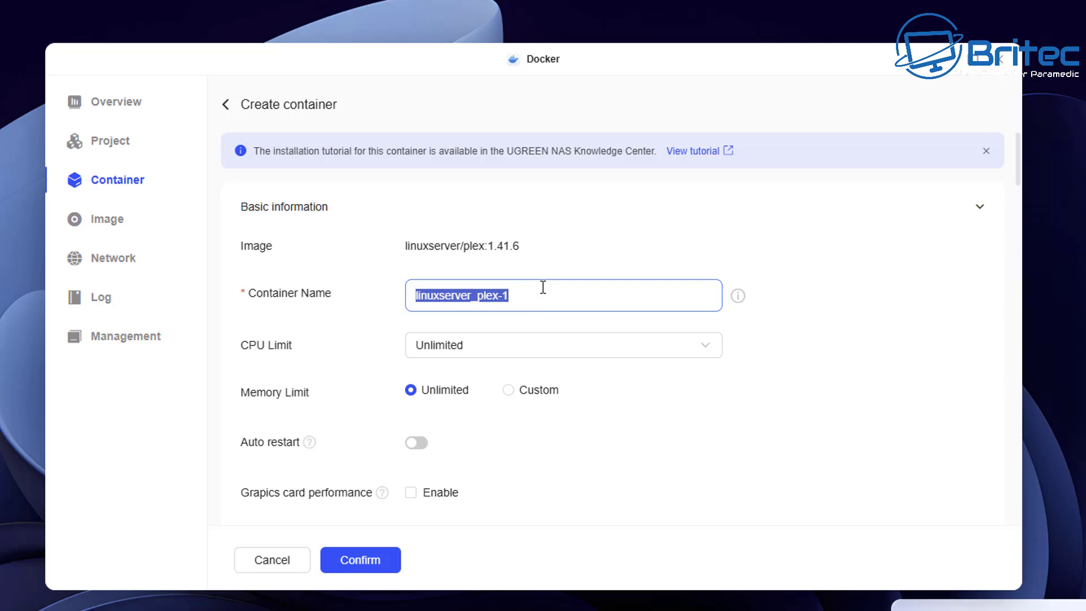
pyautogui.click(543, 288)
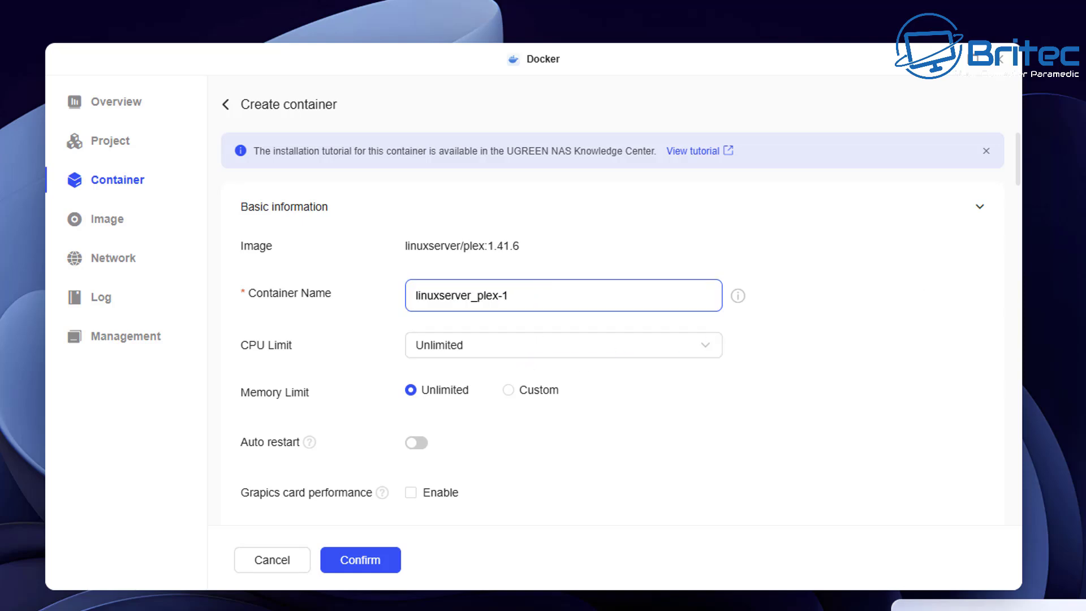
pyautogui.press('Tab')
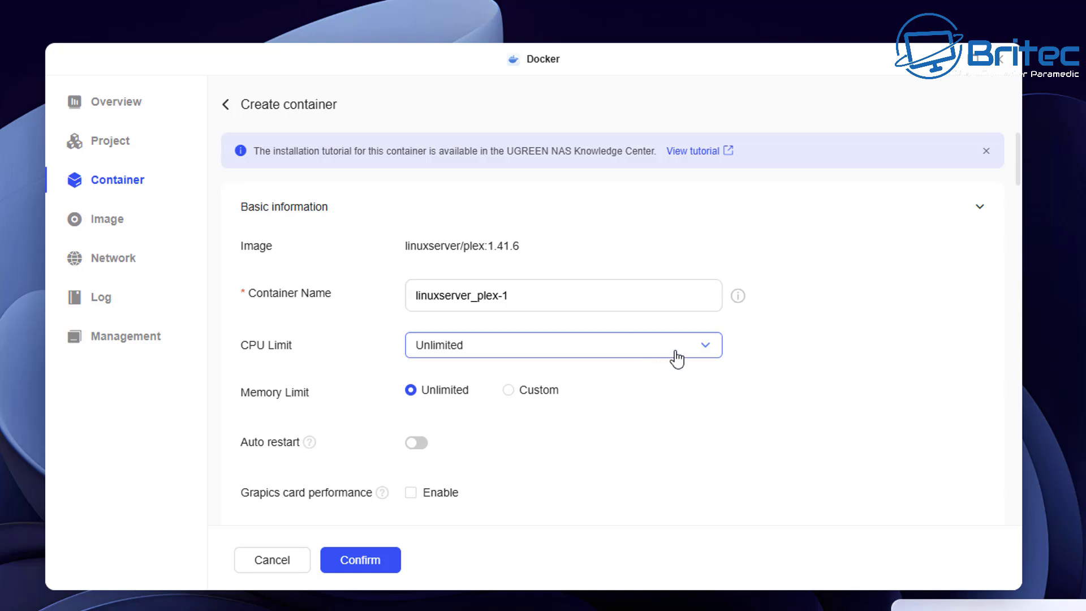
pyautogui.click(710, 353)
pyautogui.scroll(-5, 663, 448)
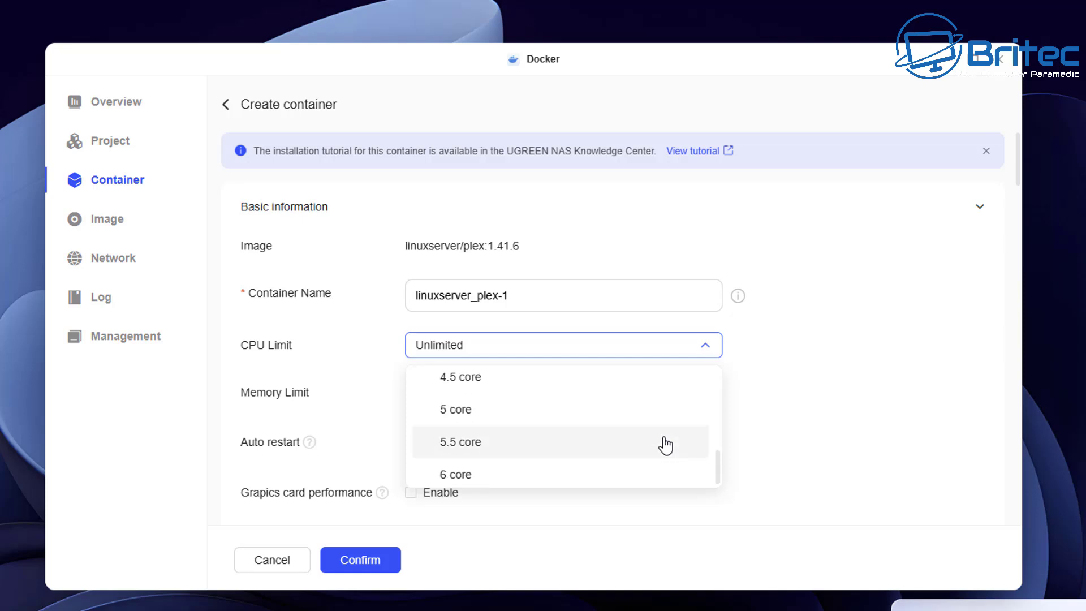
pyautogui.click(846, 334)
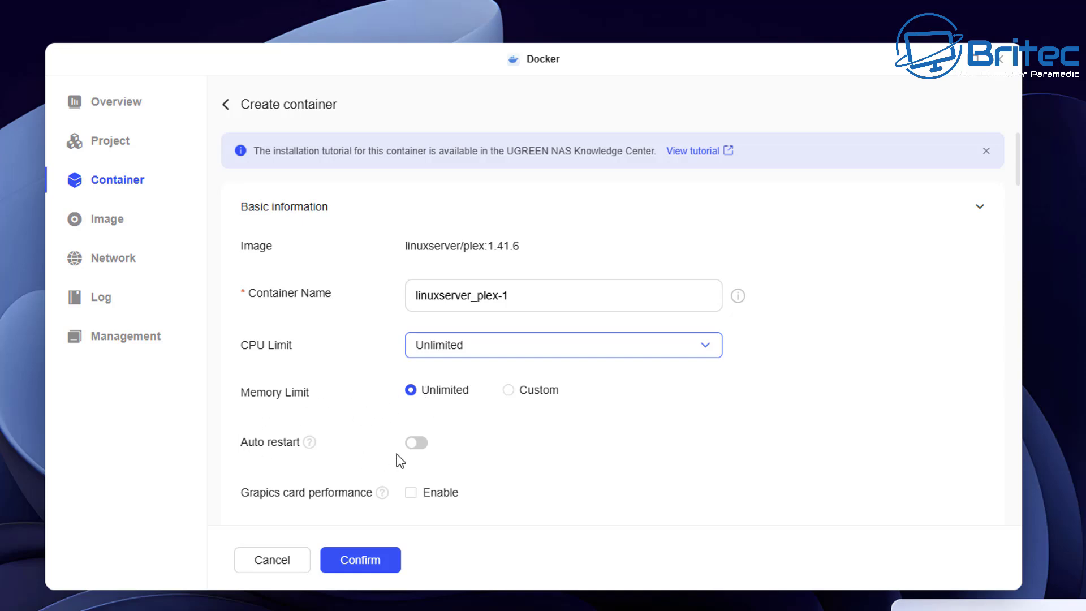
pyautogui.scroll(-3, 466, 426)
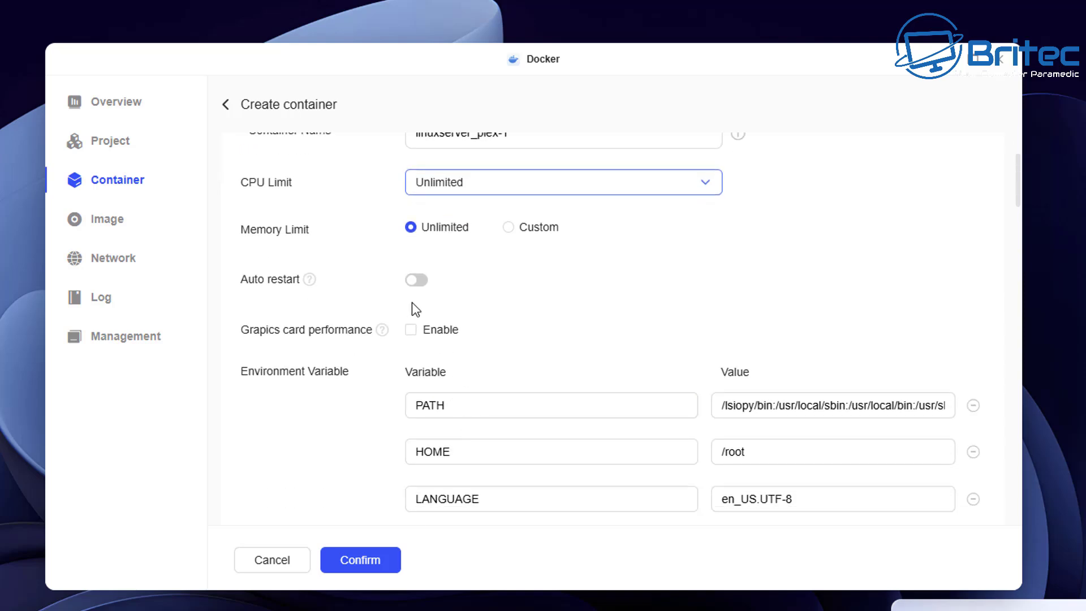
pyautogui.click(416, 283)
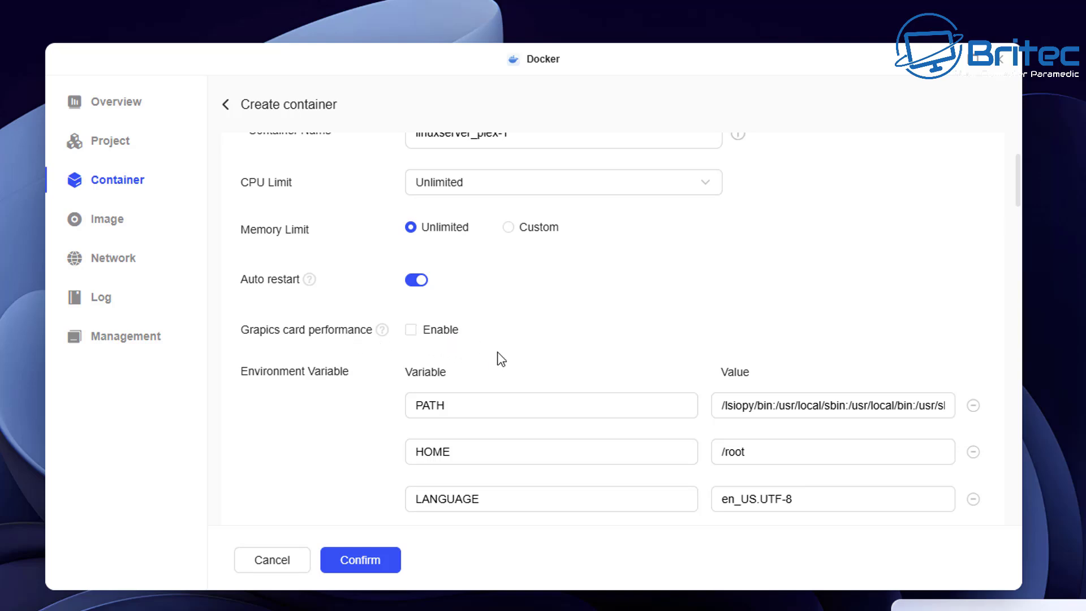
# Step: Review the pre-filled PATH and PLEX_ARCH environment variables without editing them
pyautogui.click(644, 406)
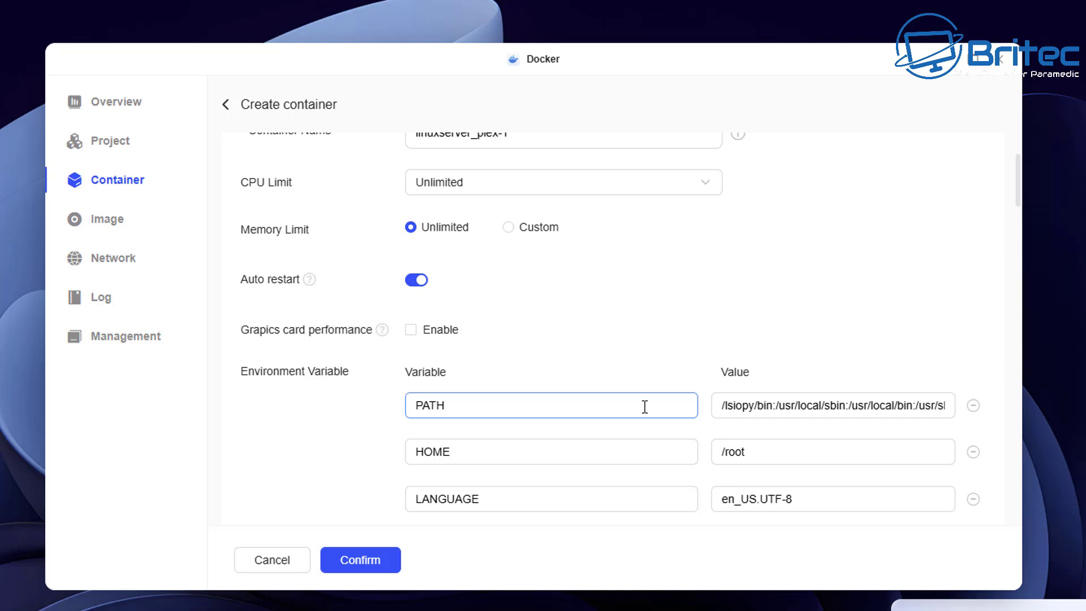
pyautogui.click(671, 389)
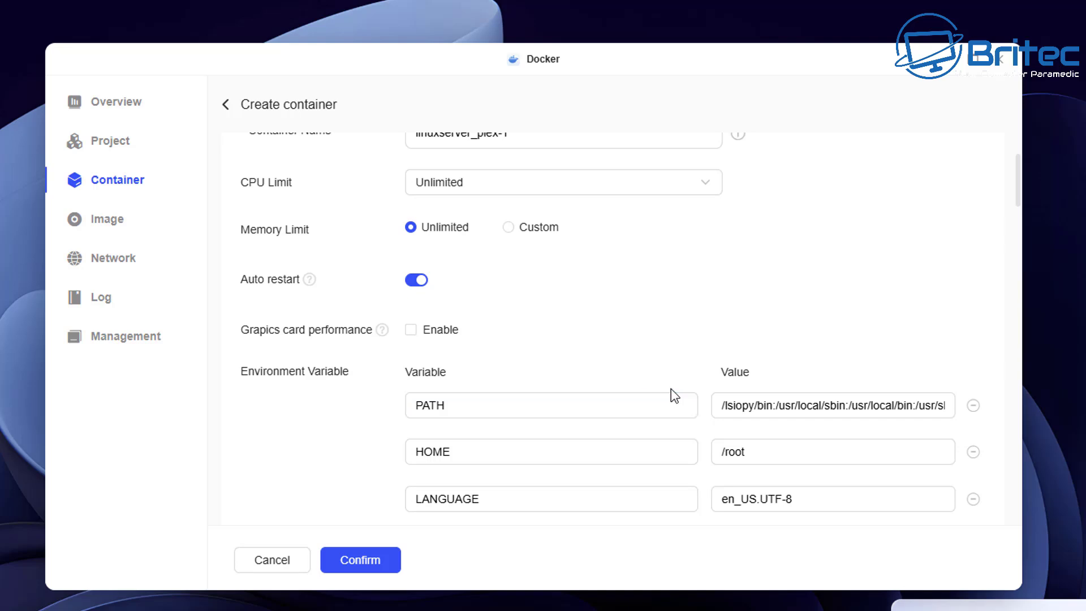
pyautogui.scroll(3, 675, 395)
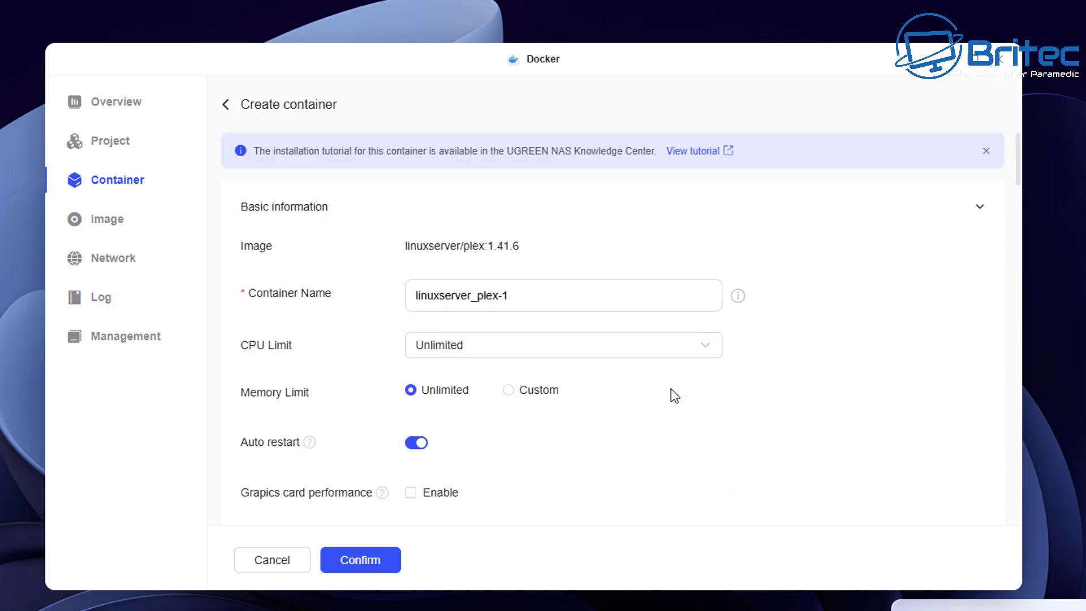
pyautogui.scroll(-5, 671, 388)
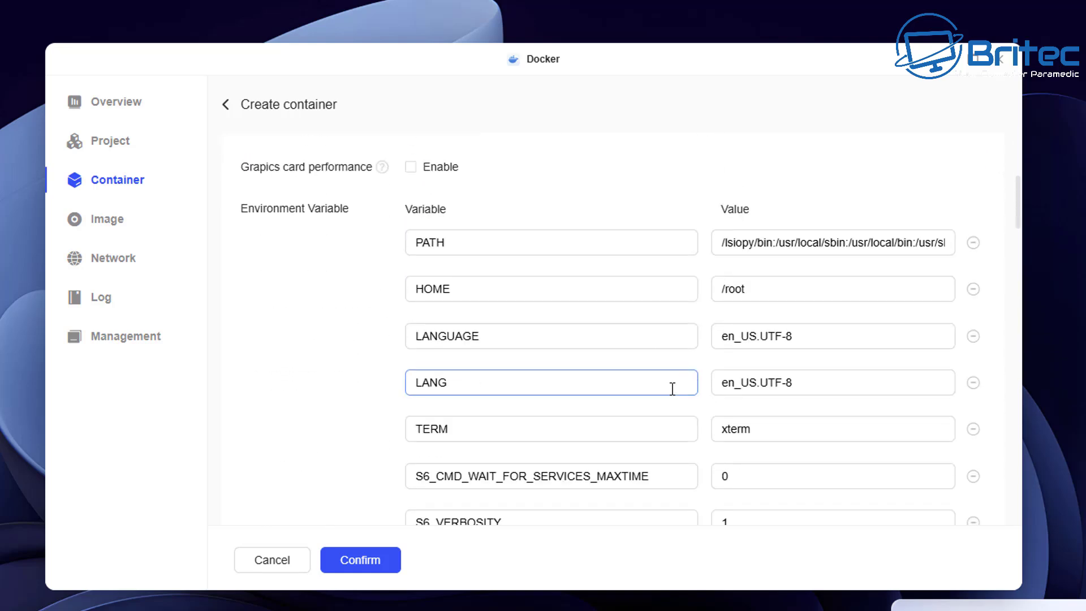
pyautogui.scroll(2, 994, 140)
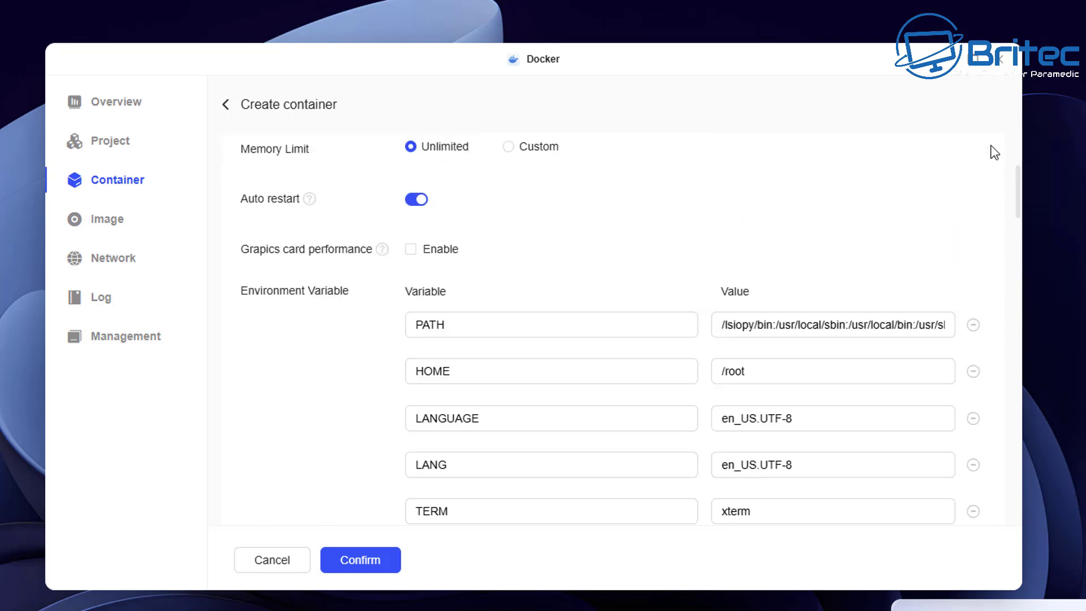
pyautogui.scroll(-4, 894, 381)
pyautogui.scroll(-6, 892, 381)
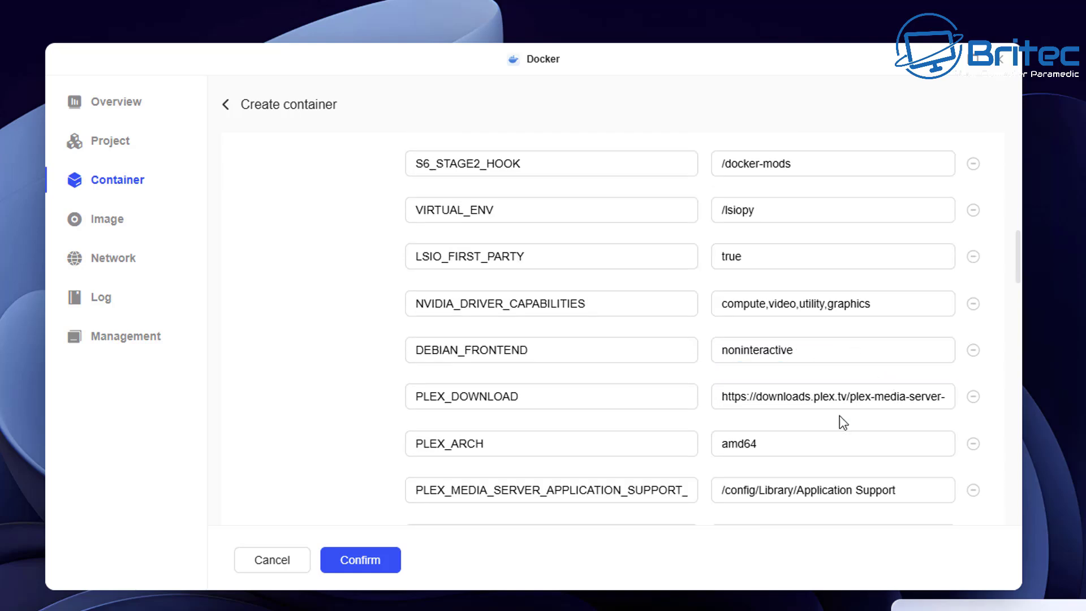
pyautogui.click(841, 443)
pyautogui.scroll(-5, 884, 424)
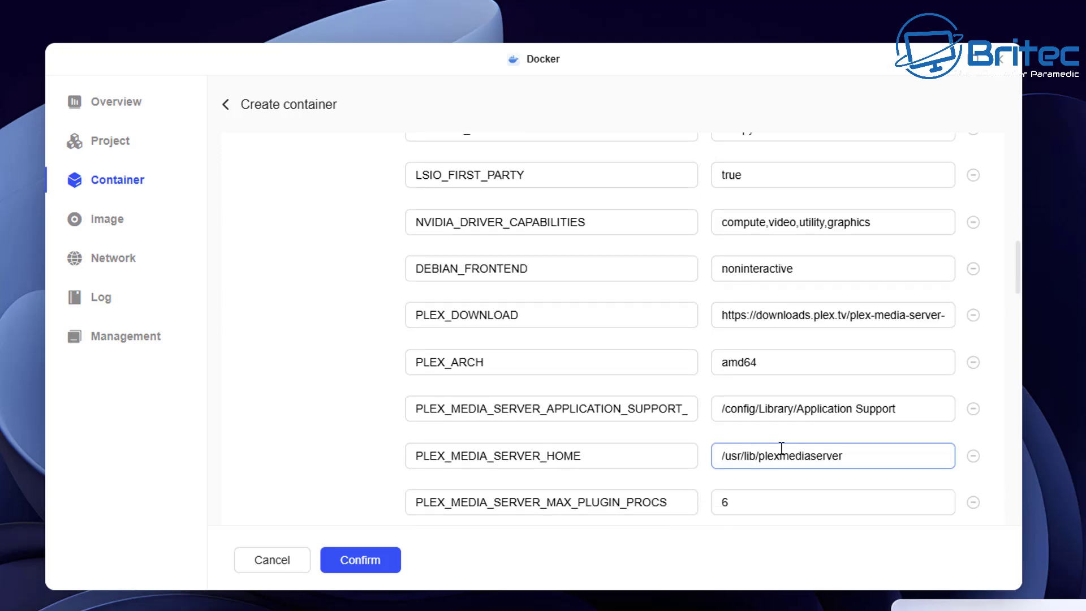
pyautogui.scroll(-9, 782, 443)
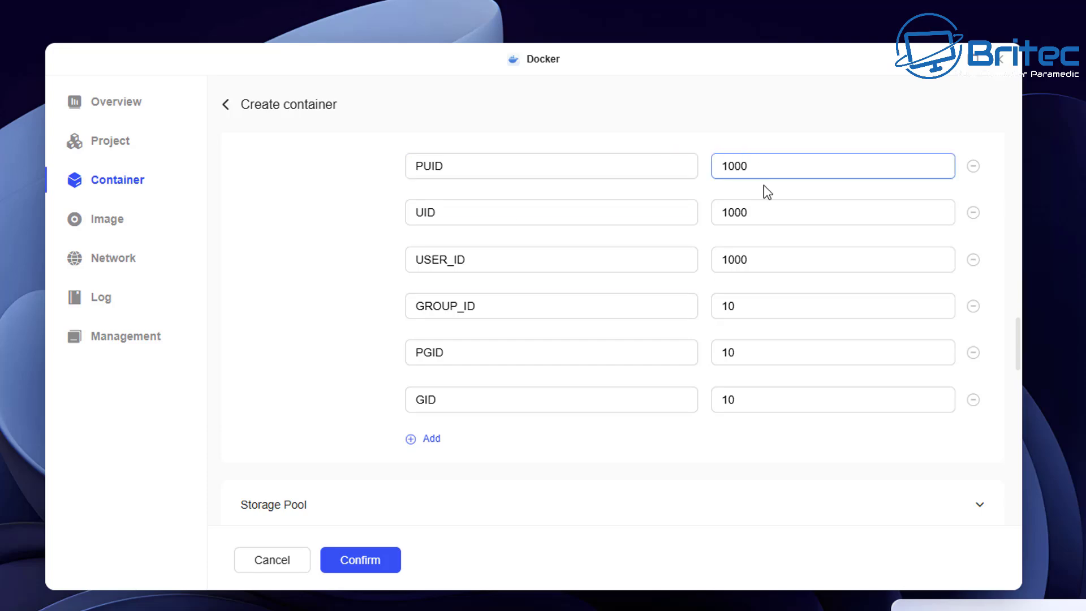
pyautogui.scroll(10, 734, 362)
pyautogui.scroll(7, 736, 355)
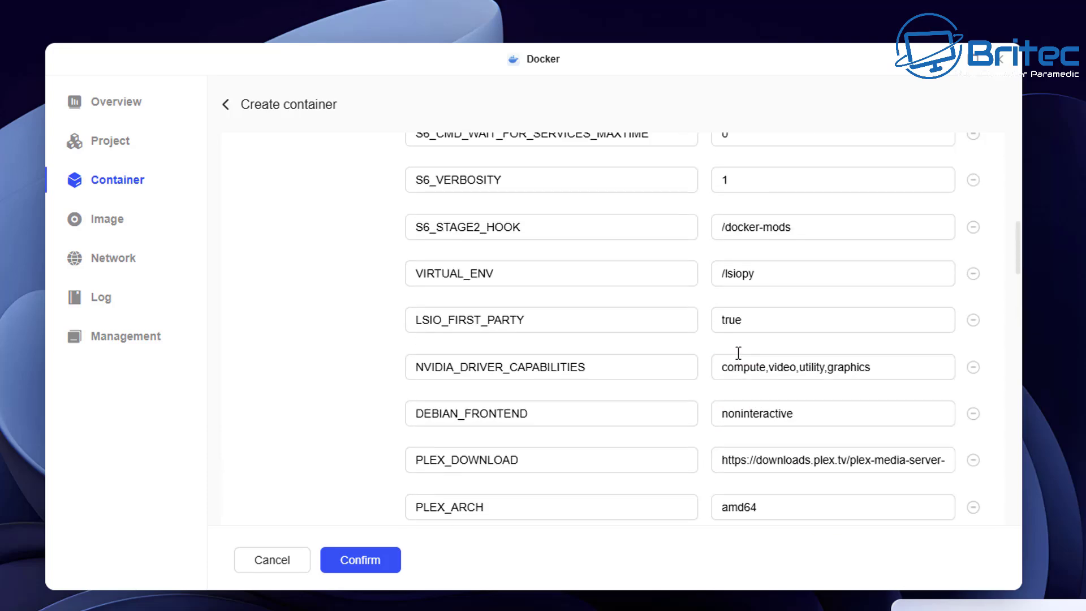
pyautogui.scroll(3, 747, 334)
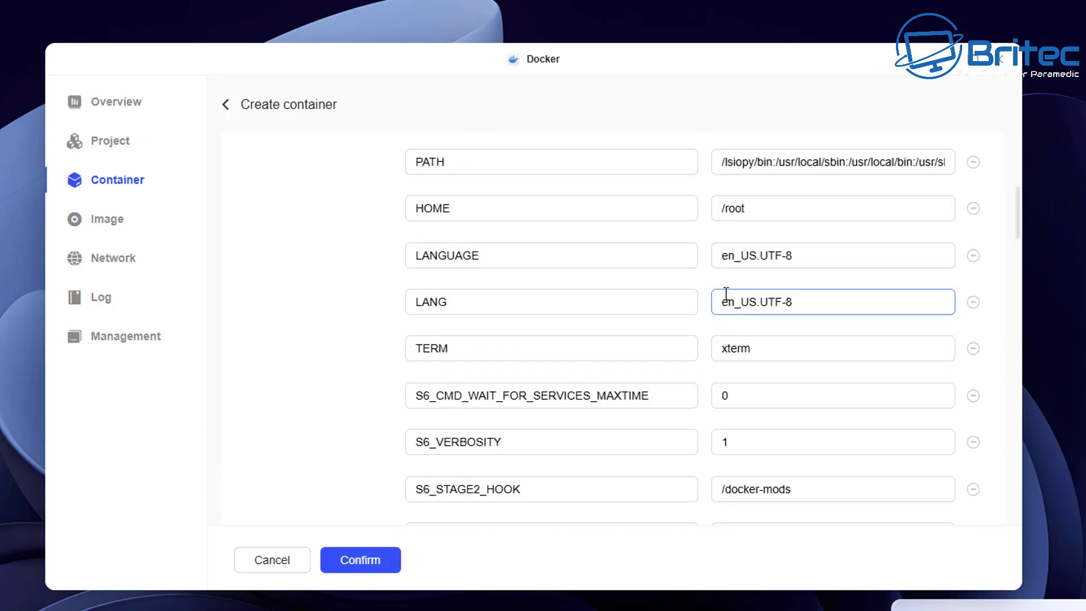
pyautogui.scroll(-4, 827, 337)
pyautogui.scroll(-15, 827, 338)
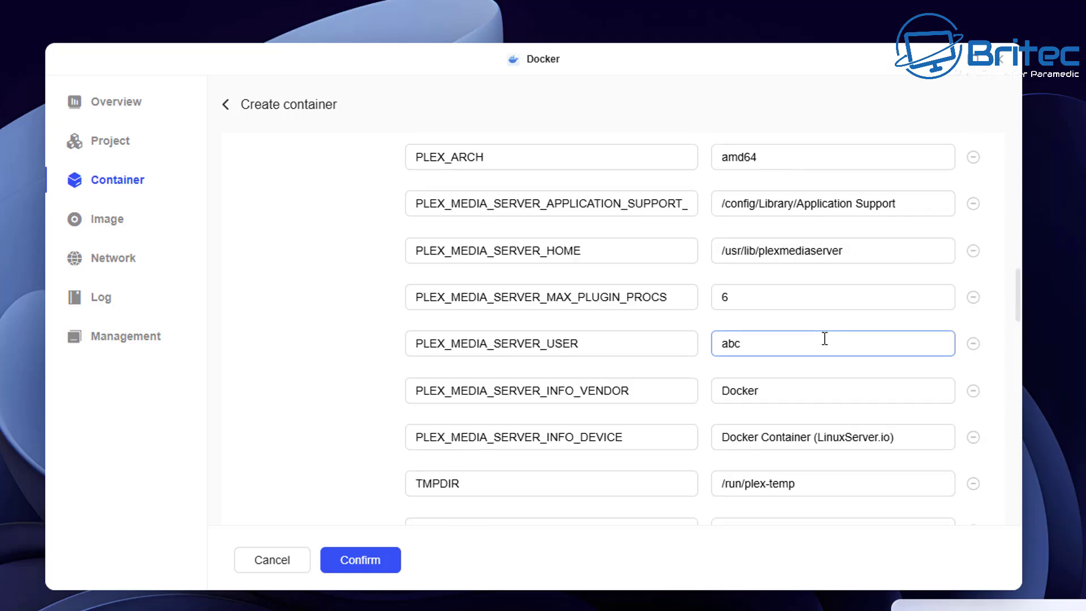
pyautogui.scroll(1, 802, 343)
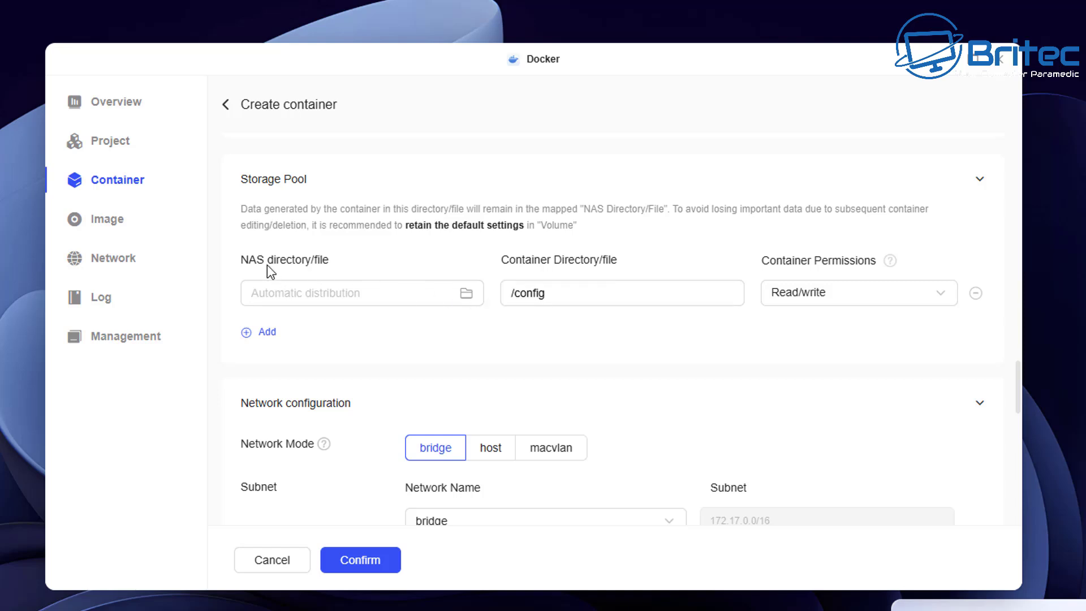
# Step: Add Read/write volume rows for /data and /Movies
pyautogui.click(247, 338)
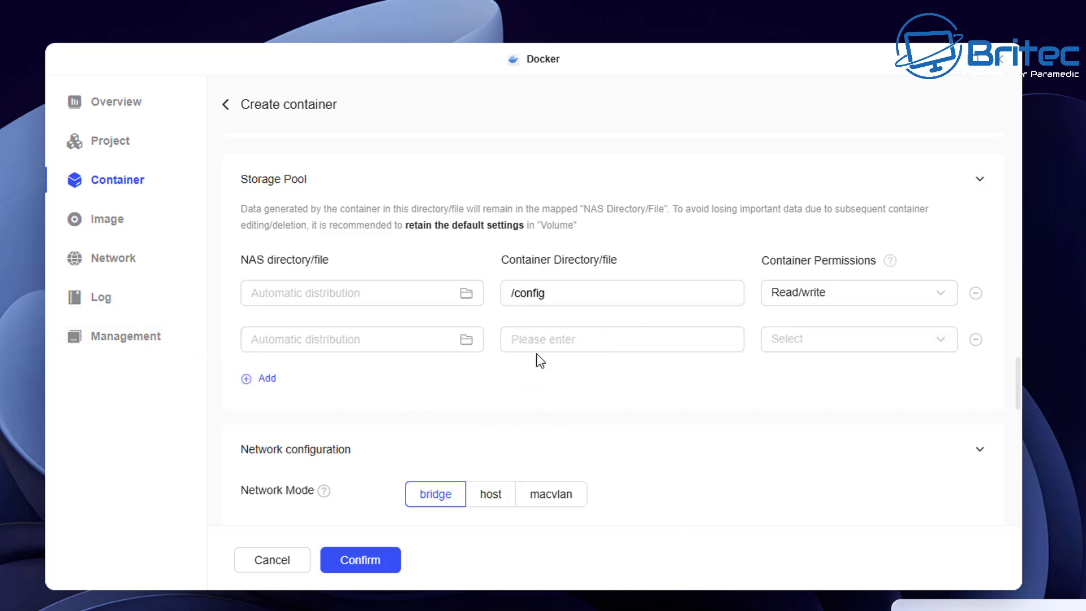
pyautogui.click(560, 346)
pyautogui.write('/data')
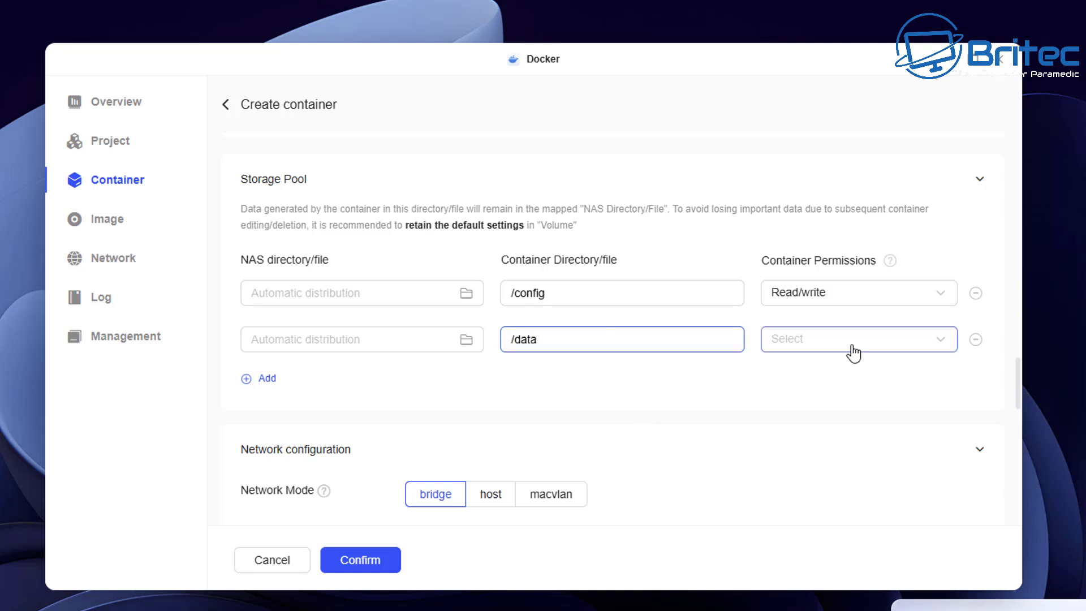
pyautogui.click(851, 344)
pyautogui.click(842, 383)
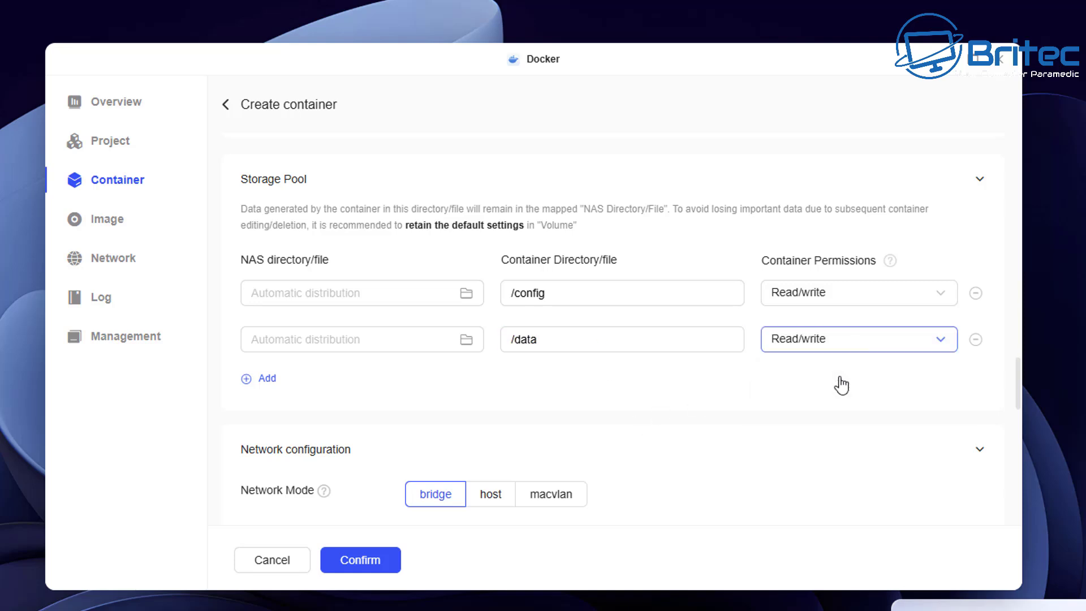
pyautogui.click(248, 380)
pyautogui.click(668, 386)
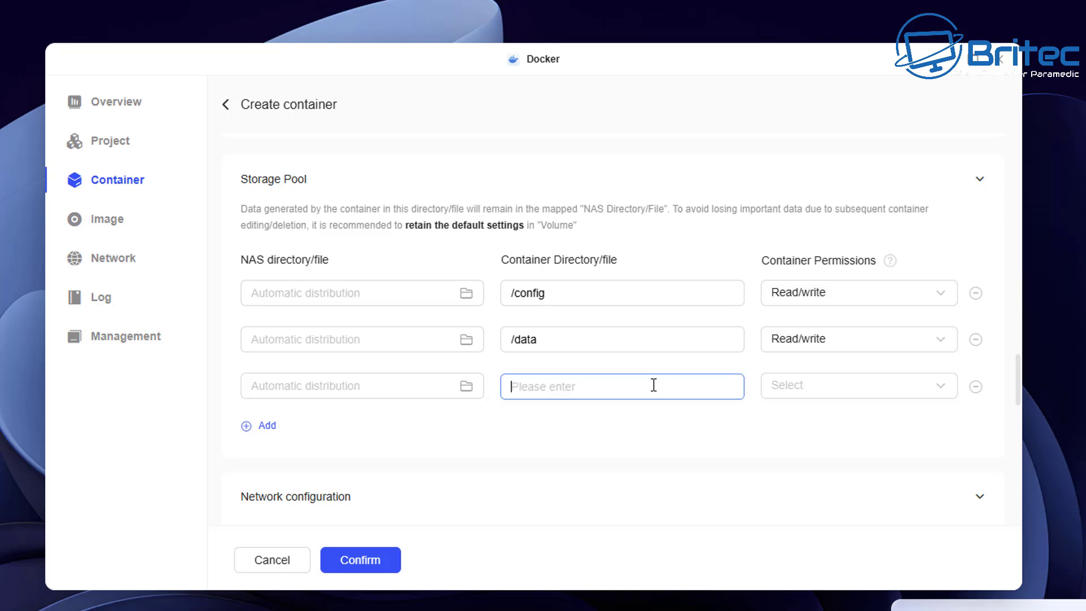
pyautogui.write('/Movies')
pyautogui.click(890, 380)
pyautogui.click(838, 438)
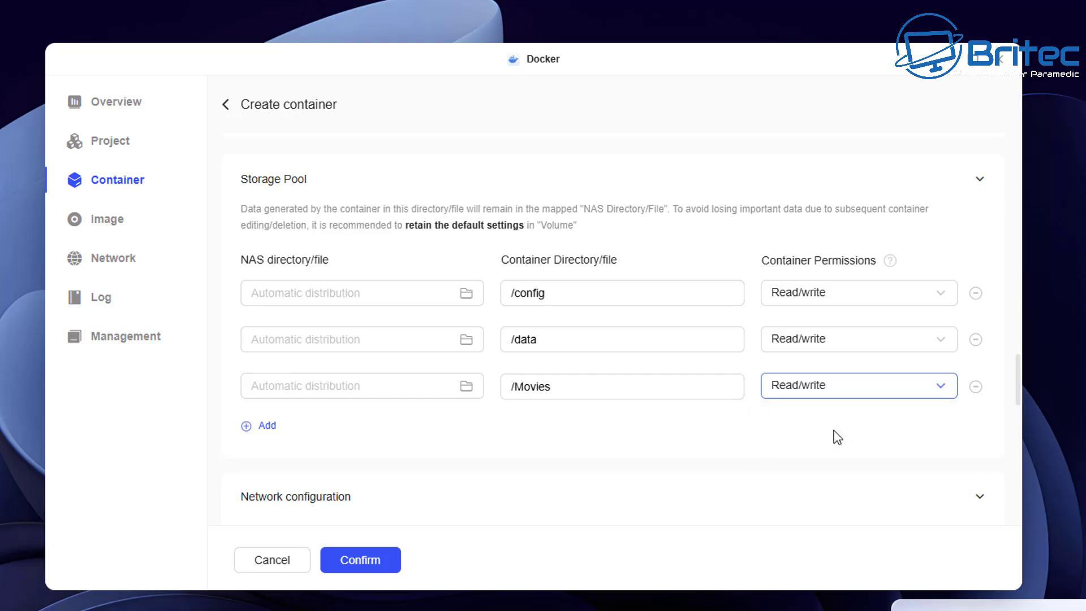
# Step: Add a Read/write /TV Shows volume, correcting its leading slash, and a /Photos row
pyautogui.click(249, 427)
pyautogui.click(648, 441)
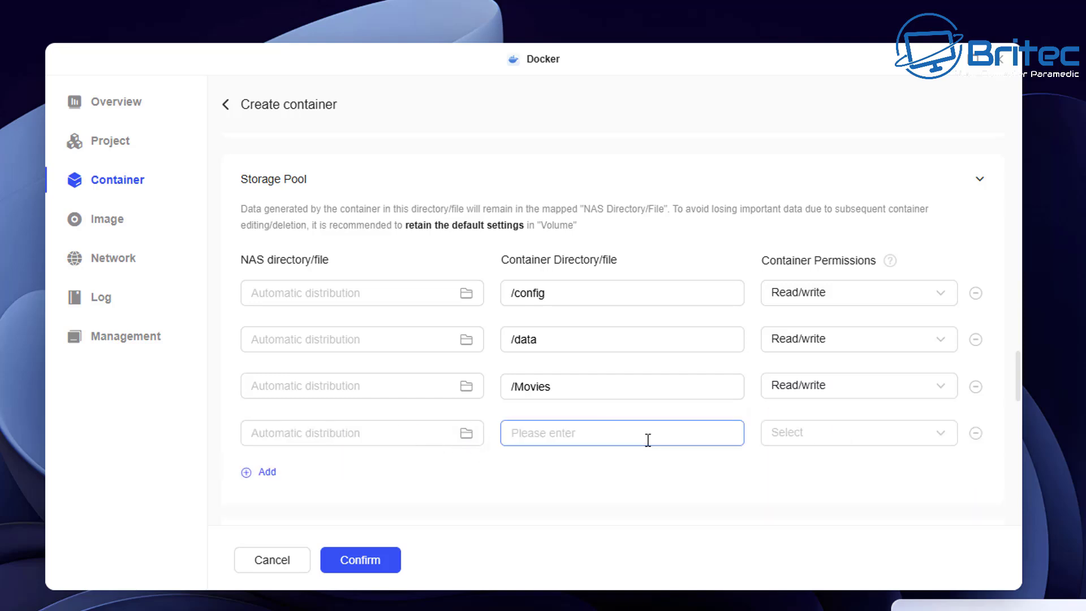
pyautogui.write('TV Shows')
pyautogui.click(888, 441)
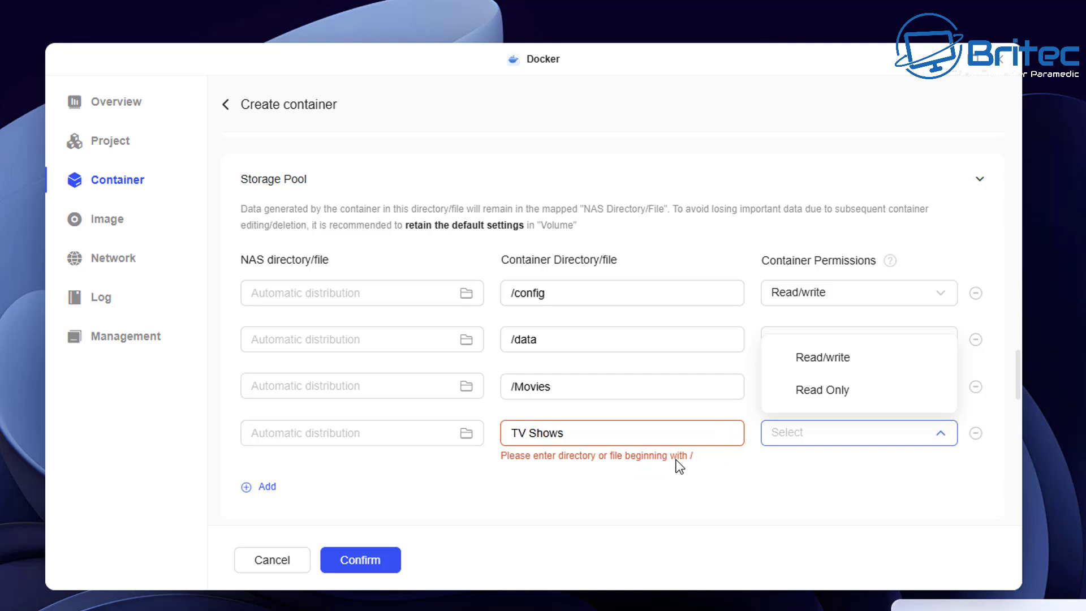
pyautogui.click(513, 430)
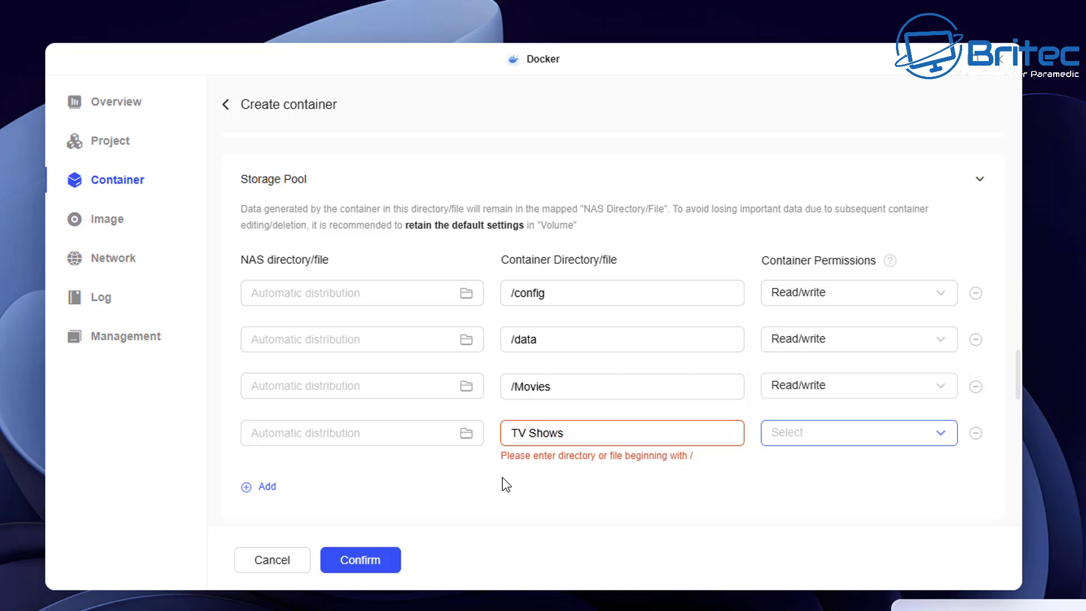
pyautogui.write('/')
pyautogui.click(843, 444)
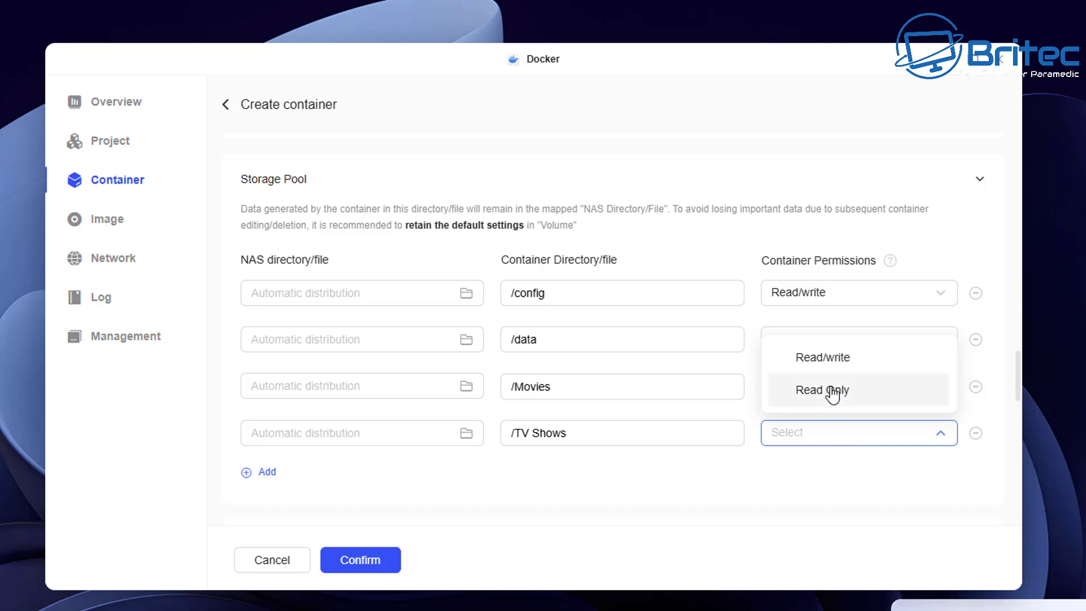
pyautogui.click(825, 362)
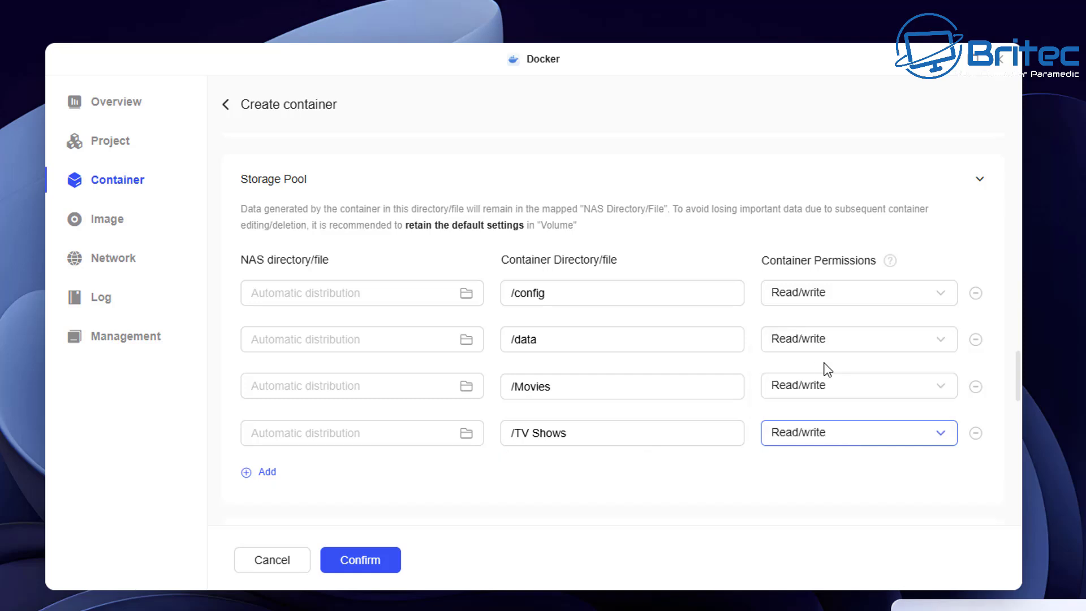
pyautogui.click(247, 473)
pyautogui.click(533, 481)
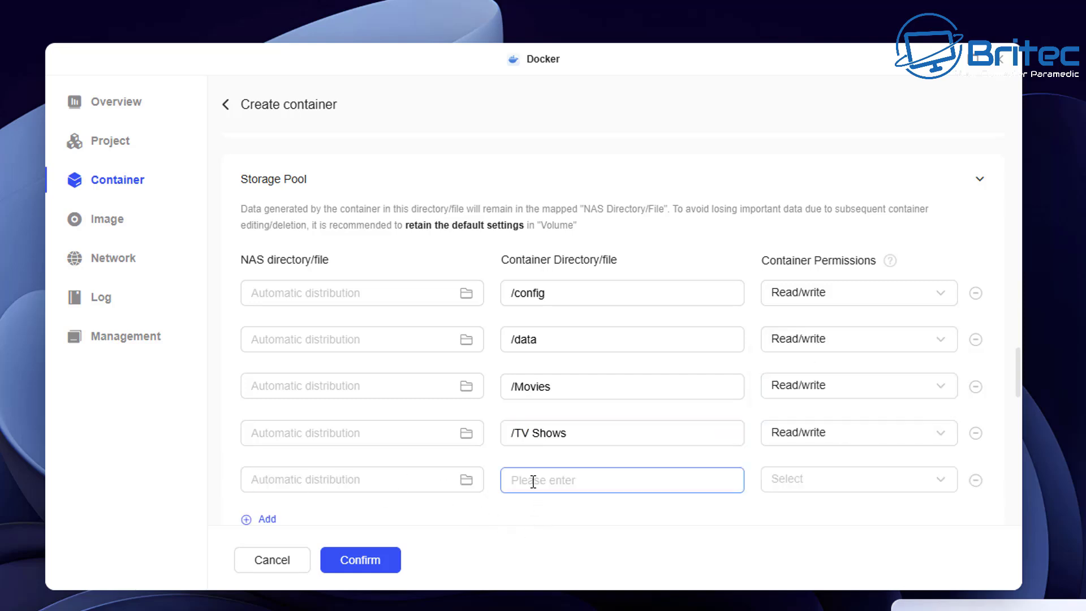
pyautogui.write('/Photos')
pyautogui.click(588, 538)
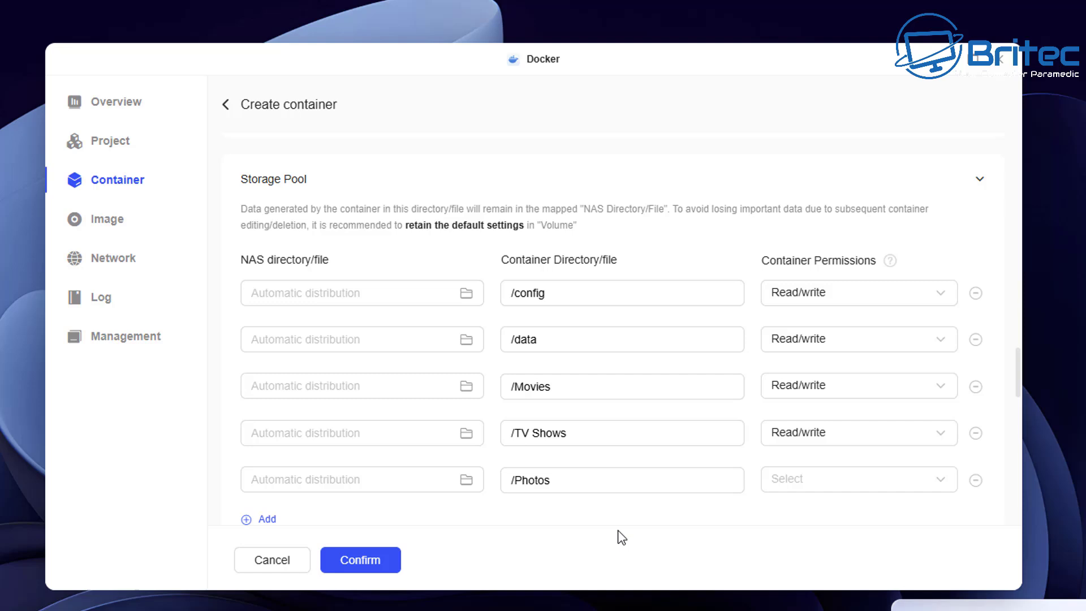
# Step: Add a /Music row, set /Photos and /Music to Read/write, and recheck /TV Shows
pyautogui.click(253, 520)
pyautogui.scroll(-2, 642, 483)
pyautogui.click(575, 449)
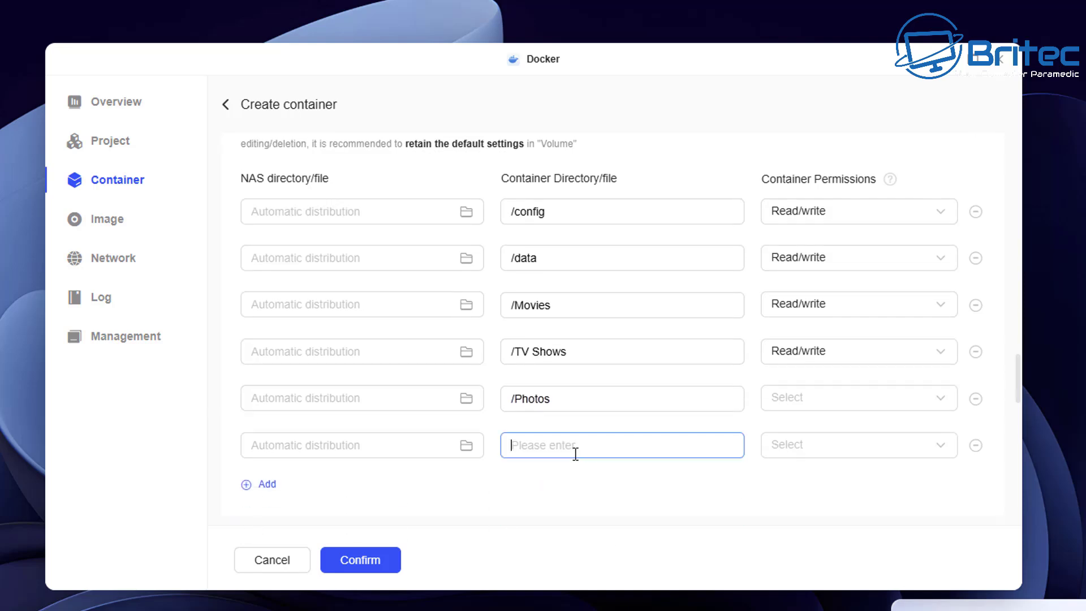
pyautogui.write('/Music')
pyautogui.click(828, 405)
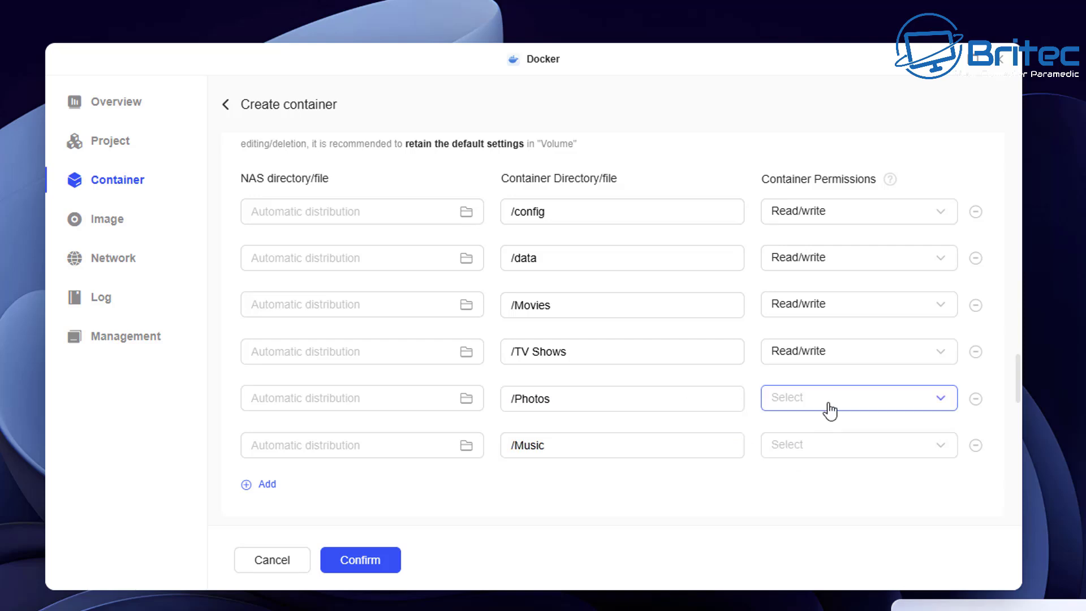
pyautogui.click(817, 440)
pyautogui.click(816, 454)
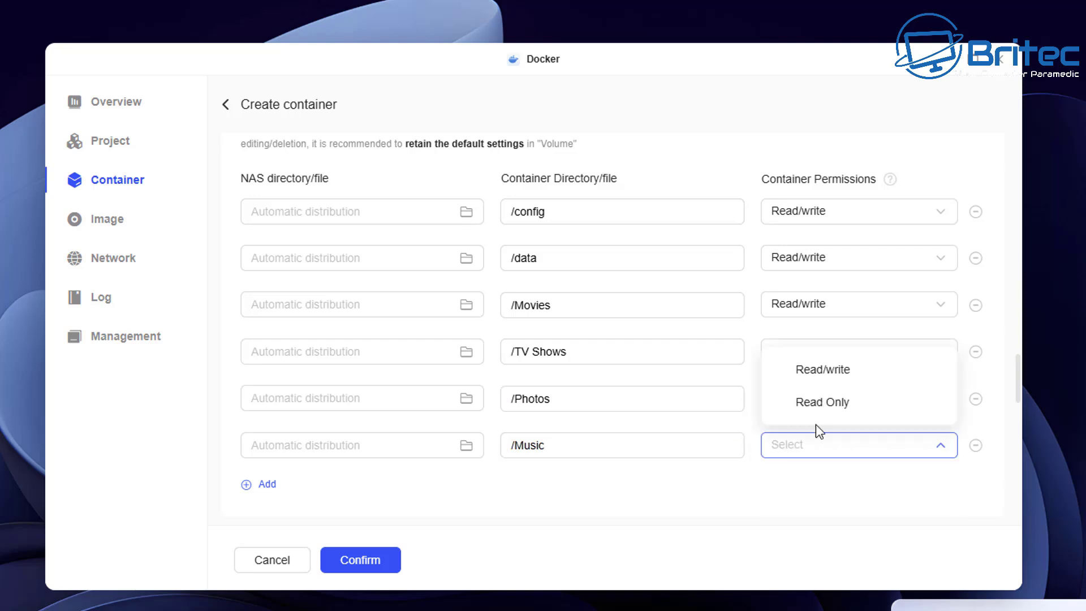
pyautogui.click(821, 373)
pyautogui.scroll(4, 836, 379)
pyautogui.scroll(-2, 803, 456)
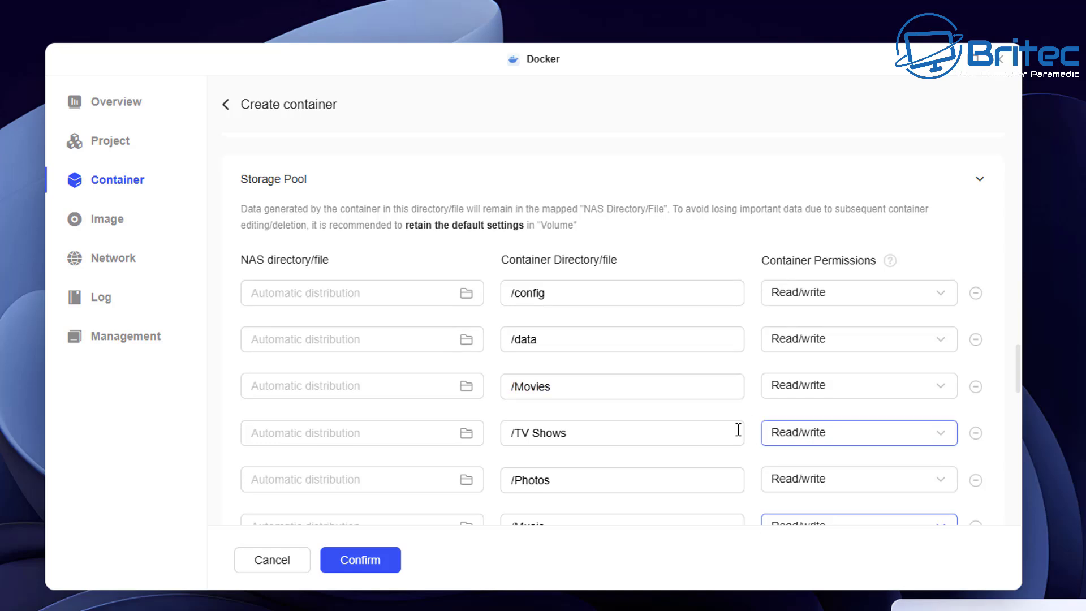
pyautogui.click(738, 431)
pyautogui.click(583, 468)
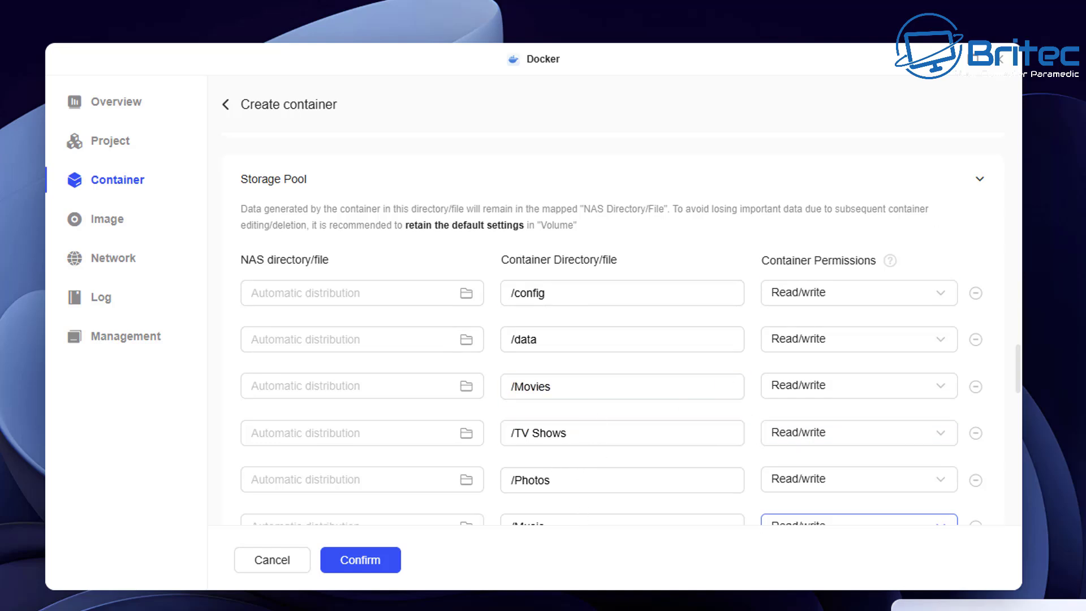
# Step: Add a Read/write /transcode volume row
pyautogui.scroll(-2, 736, 308)
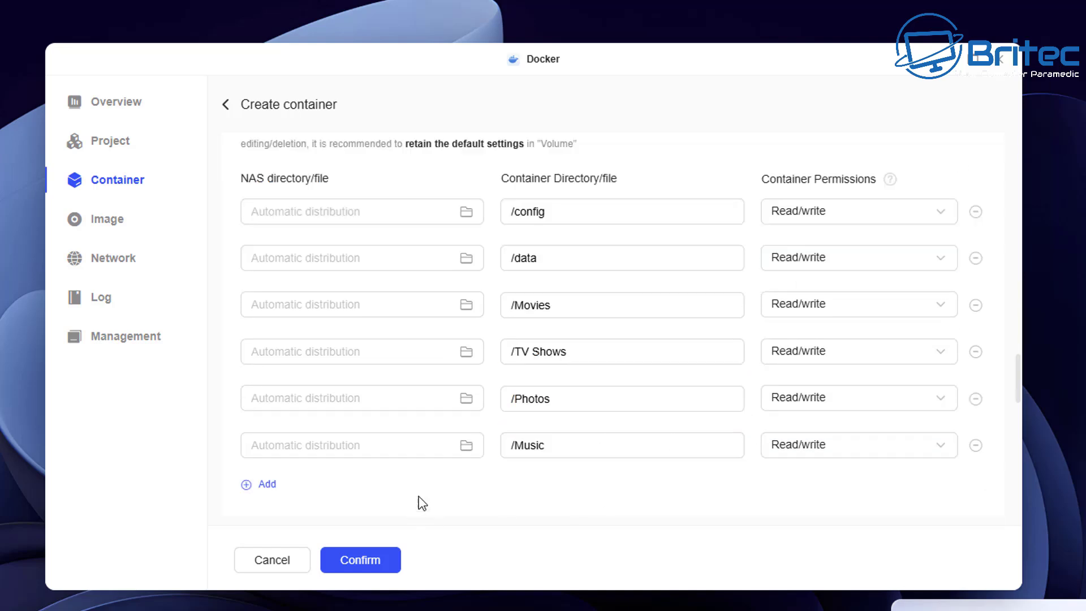
pyautogui.click(250, 486)
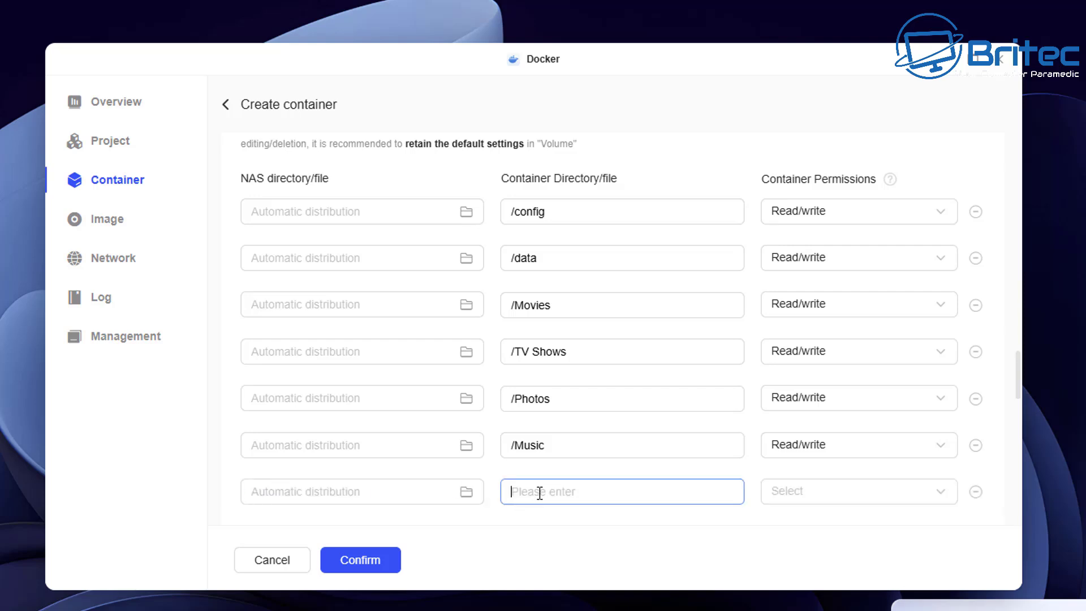
pyautogui.write('/transcode')
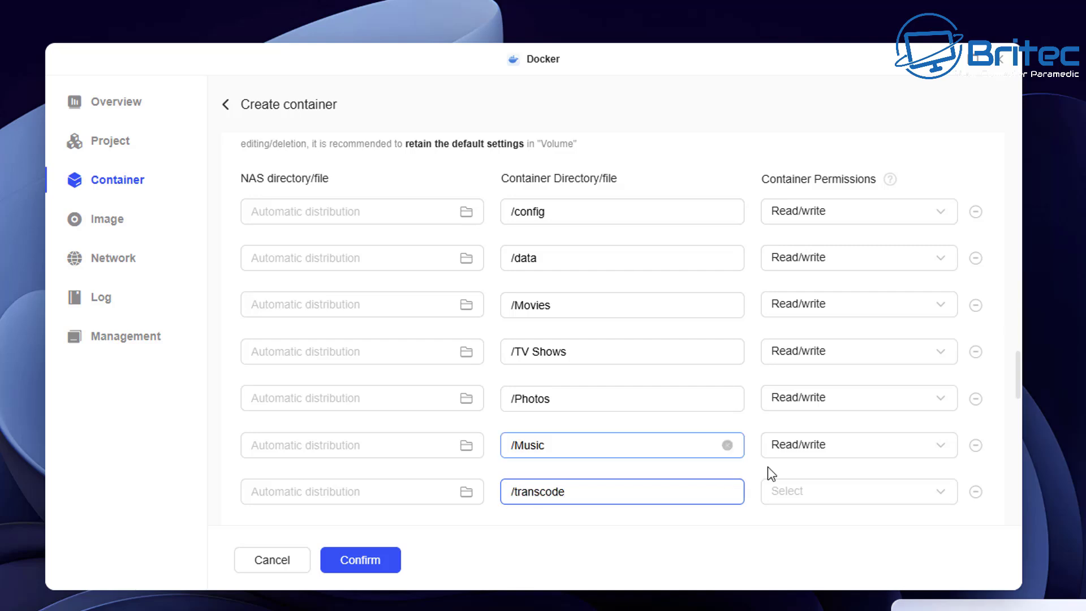
pyautogui.click(802, 491)
pyautogui.click(814, 418)
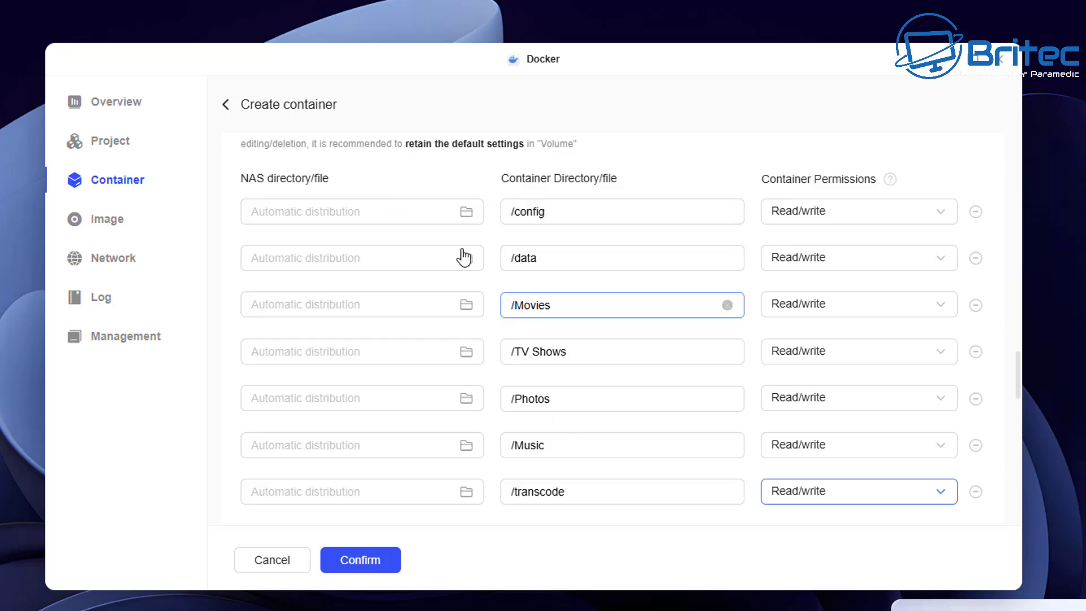
# Step: Map /config, /data and /Movies to the Plex shared folder's Config, data and Movies subfolders
pyautogui.click(465, 213)
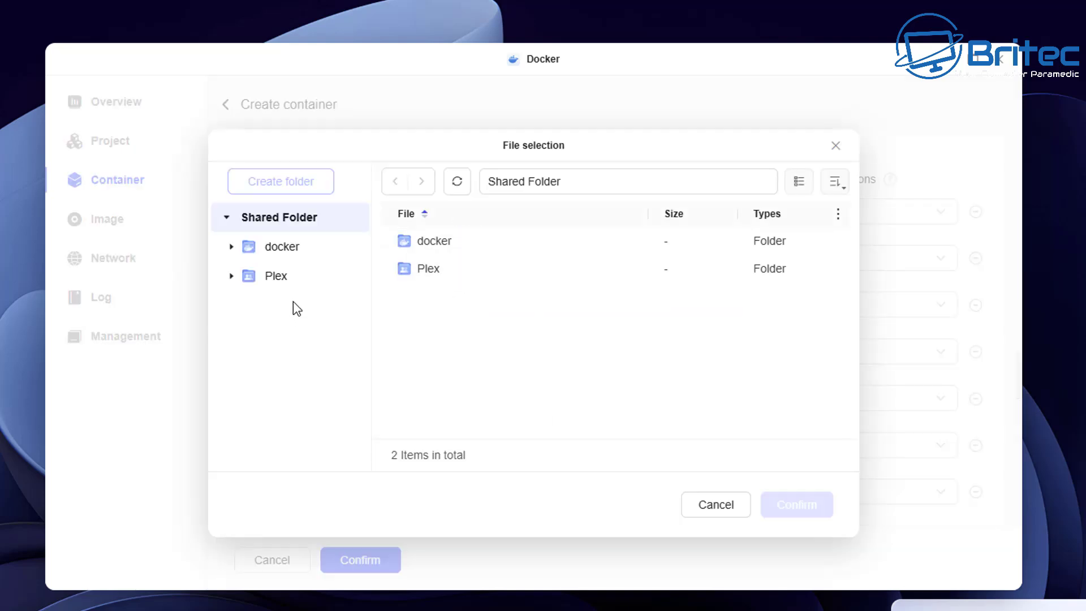
pyautogui.click(268, 279)
pyautogui.click(436, 242)
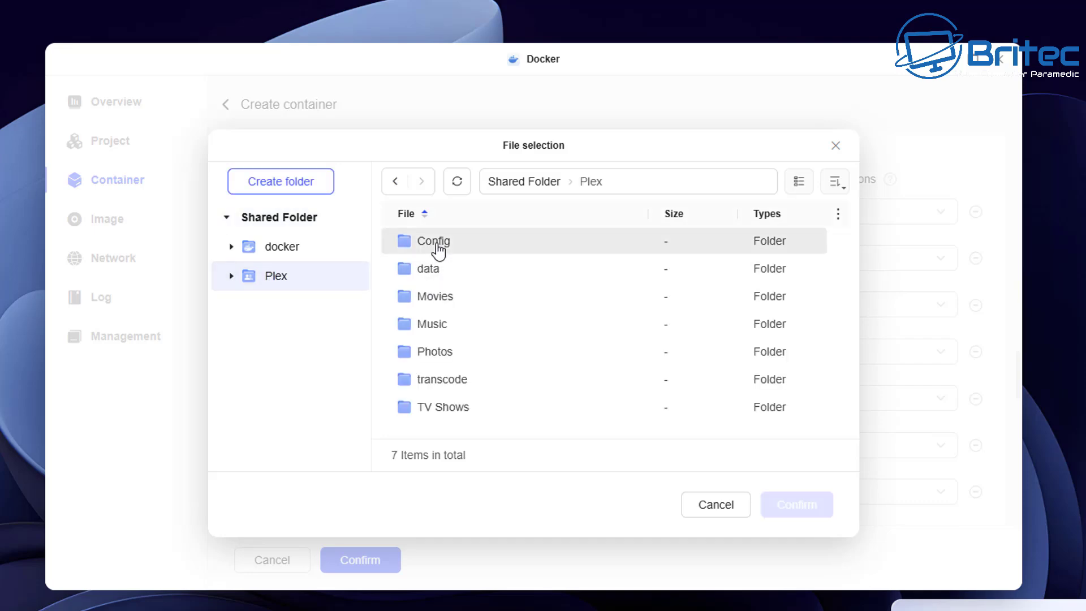
pyautogui.click(797, 505)
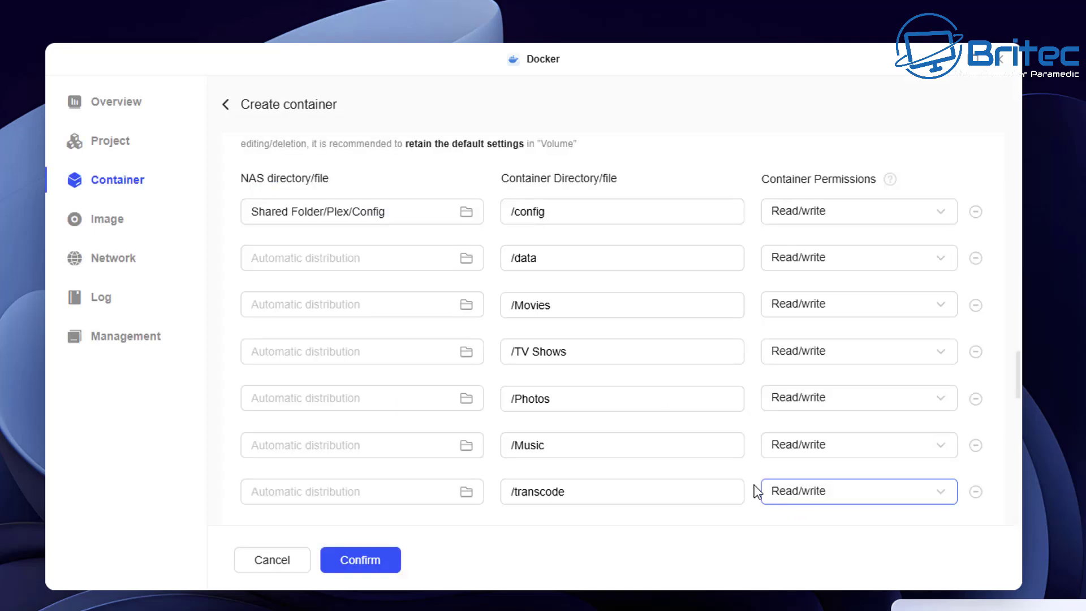
pyautogui.click(467, 260)
pyautogui.click(447, 278)
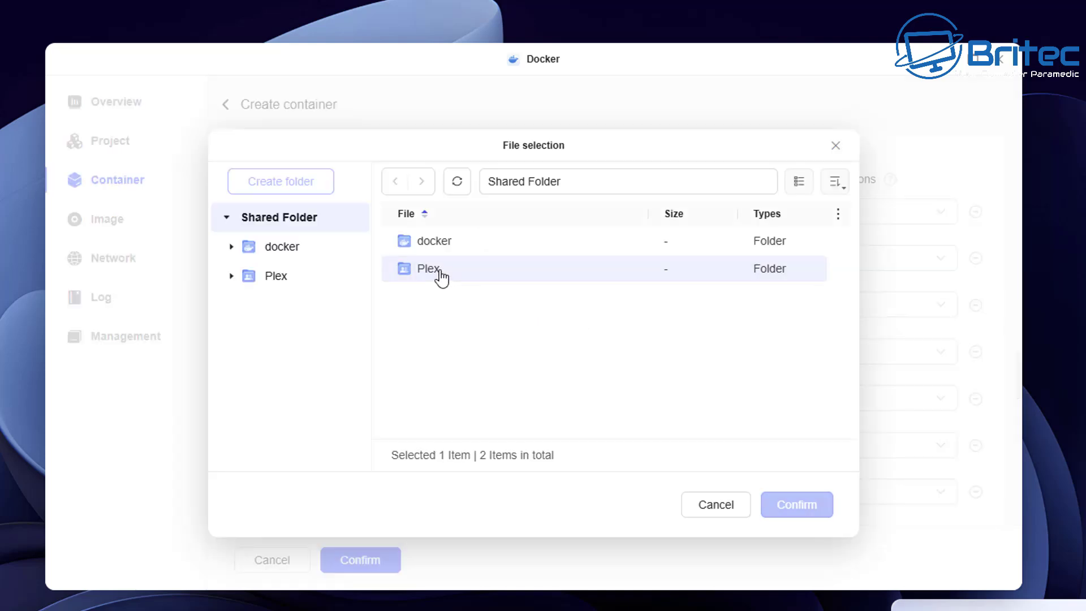
pyautogui.click(250, 275)
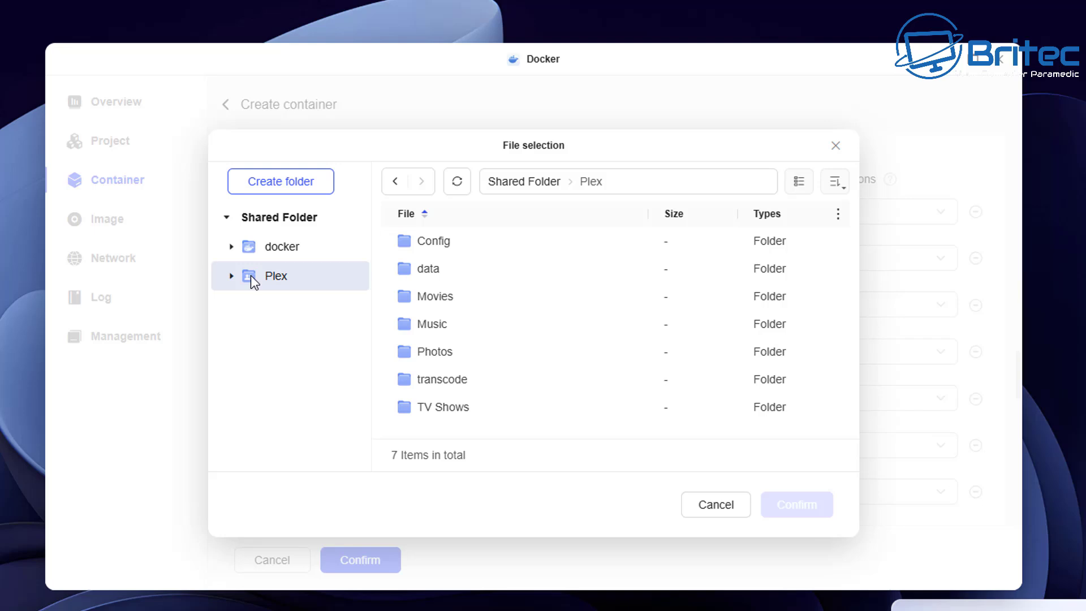
pyautogui.click(436, 271)
pyautogui.click(817, 506)
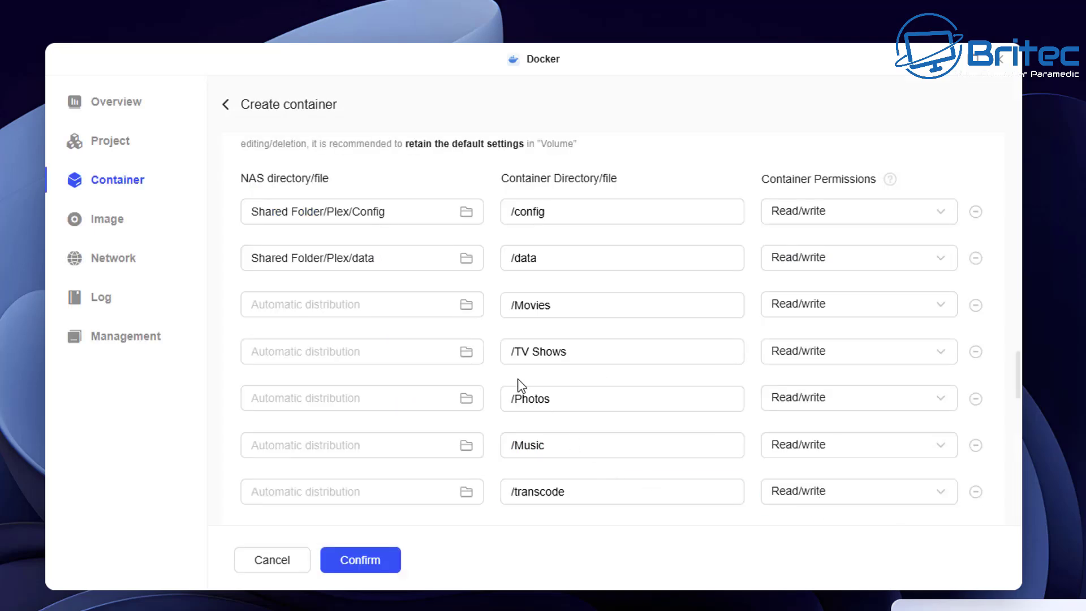
pyautogui.click(464, 306)
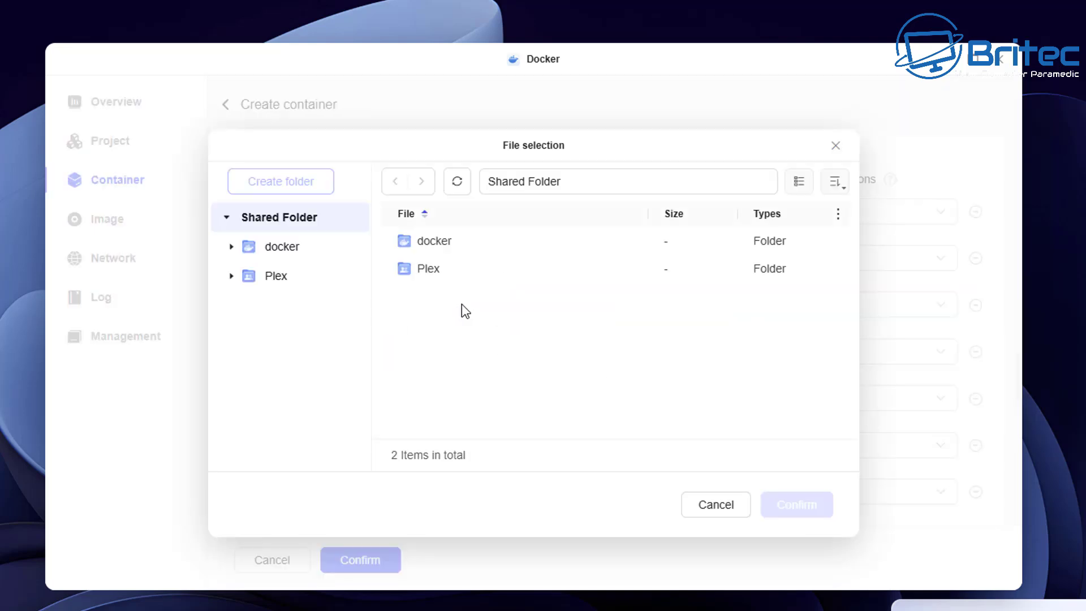
pyautogui.click(277, 276)
pyautogui.click(430, 296)
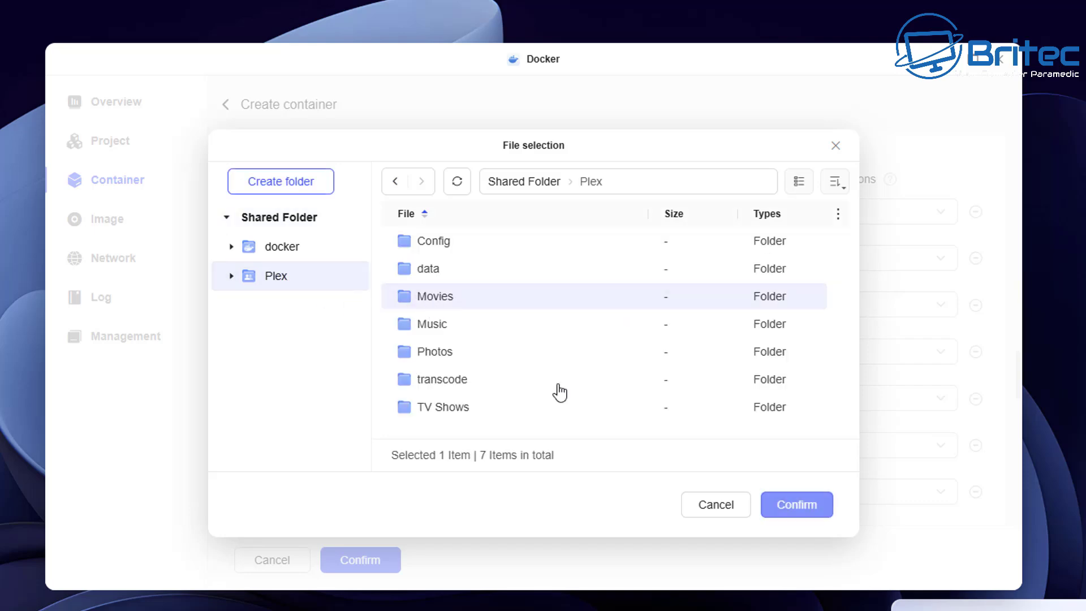
pyautogui.click(800, 515)
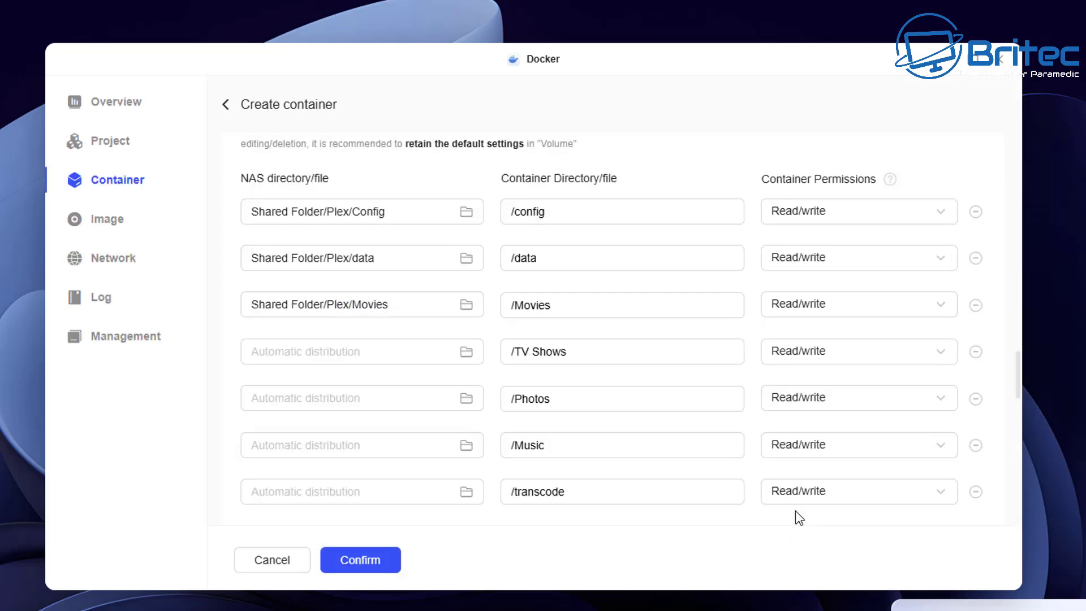
# Step: Map /TV Shows to the Plex/TV Shows subfolder
pyautogui.click(347, 355)
pyautogui.click(430, 275)
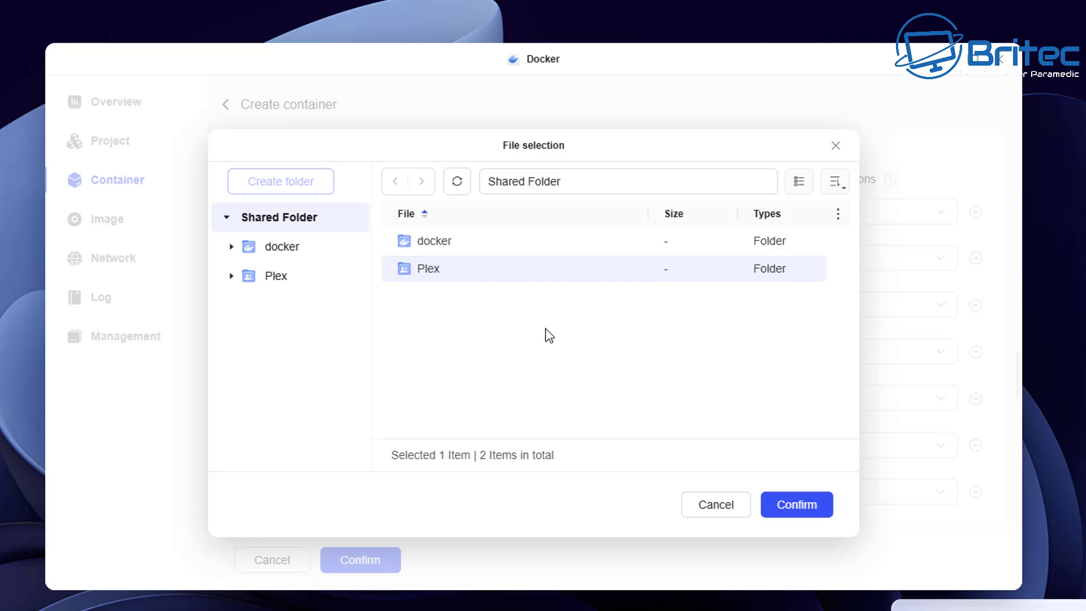
pyautogui.click(280, 283)
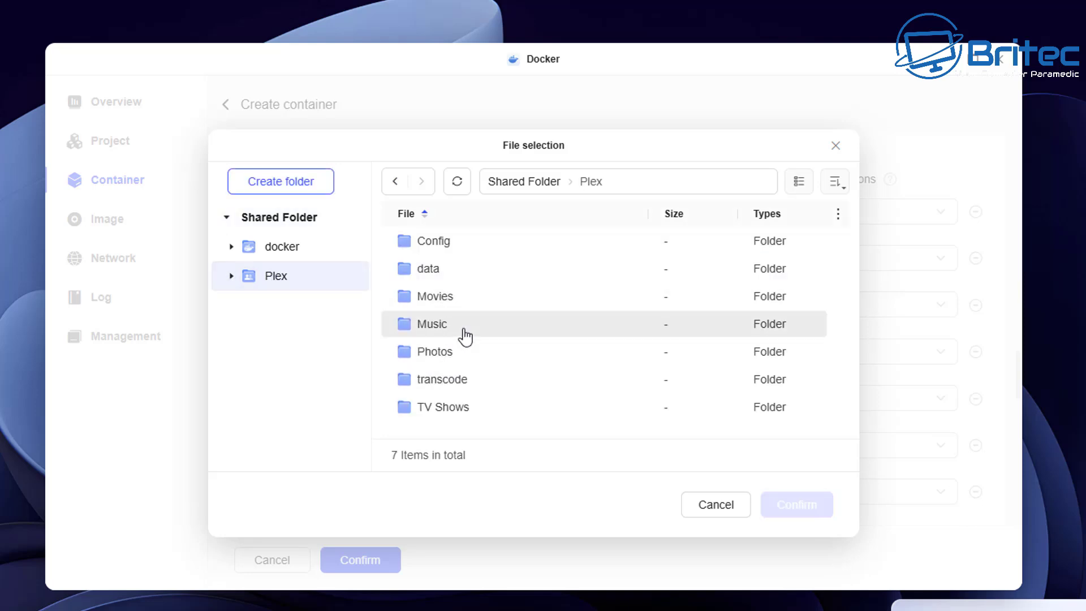
pyautogui.click(835, 145)
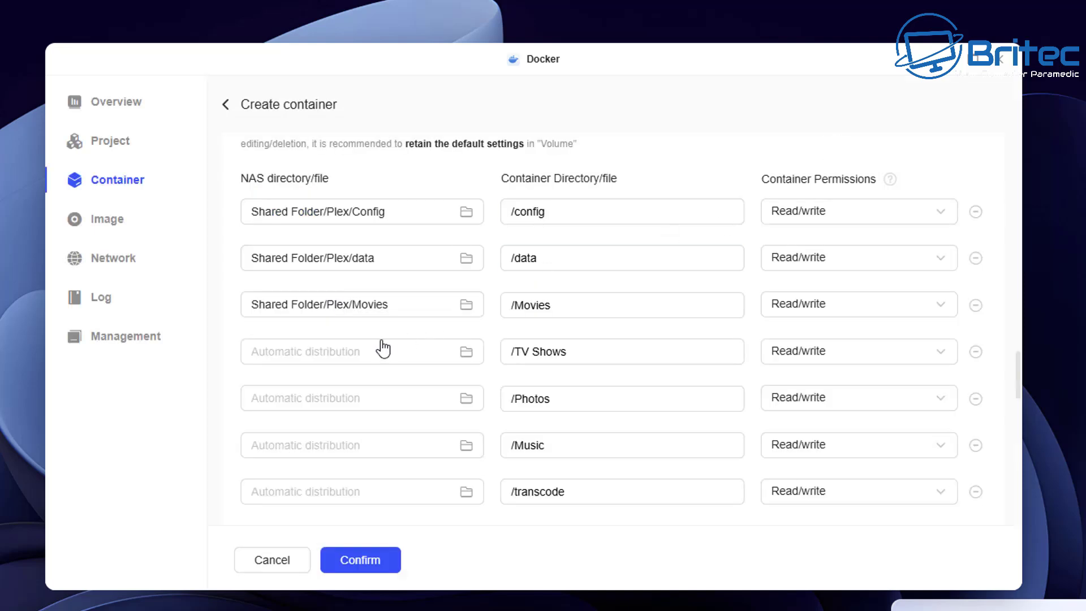
pyautogui.click(467, 352)
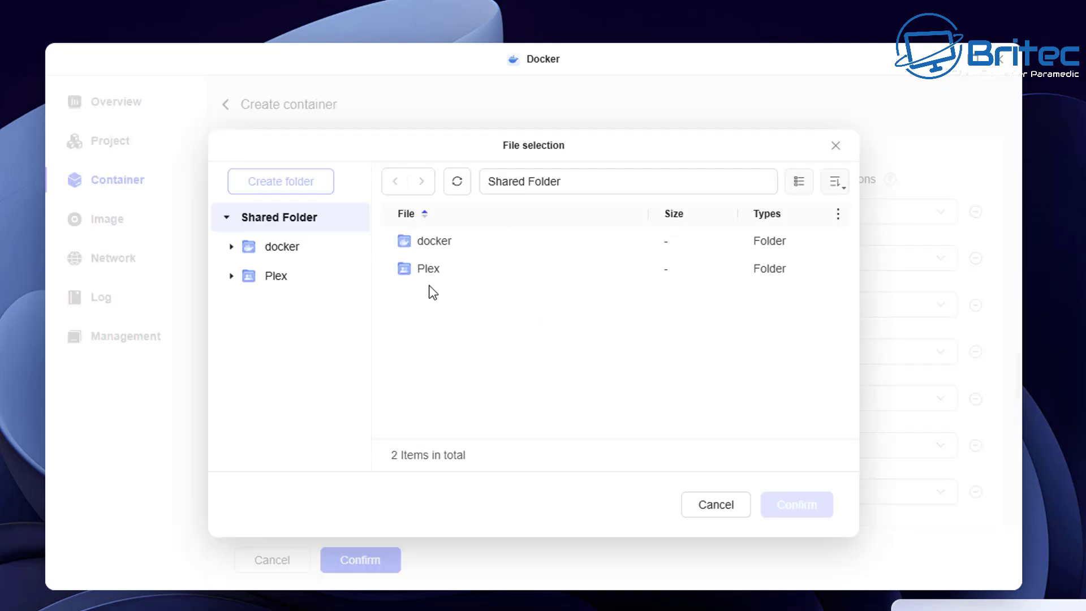
pyautogui.click(289, 281)
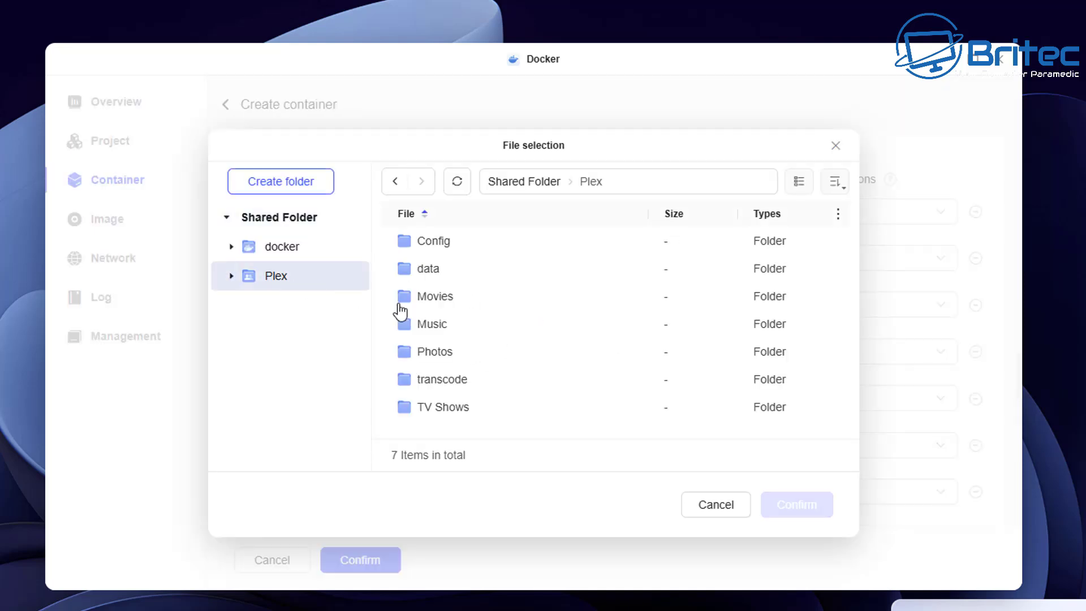
pyautogui.click(450, 407)
pyautogui.click(801, 504)
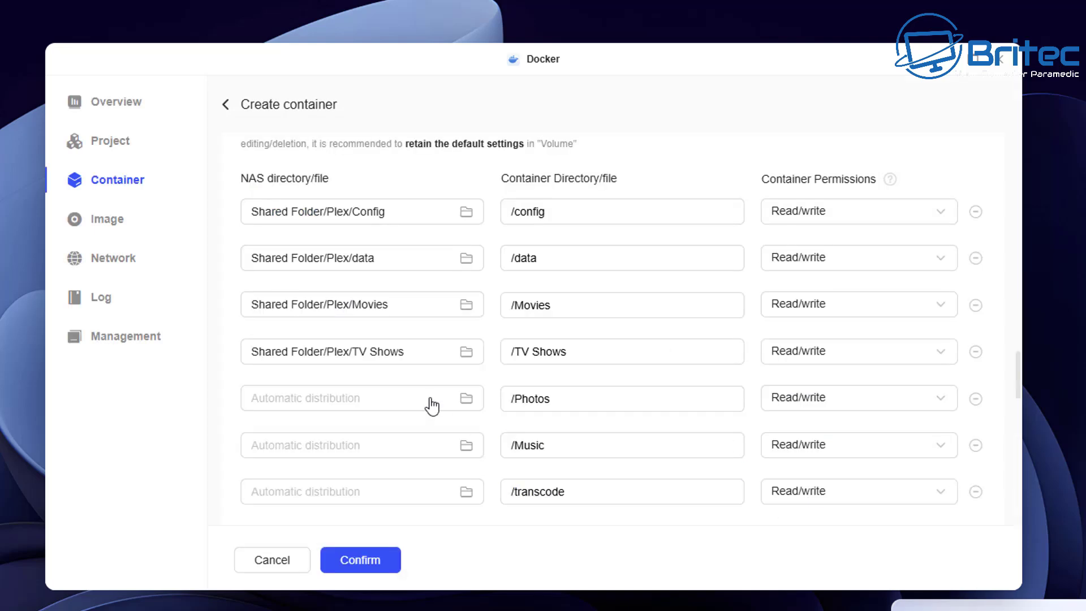
# Step: Map /Photos, /Music and /transcode to their matching Plex subfolders
pyautogui.click(466, 399)
pyautogui.click(299, 274)
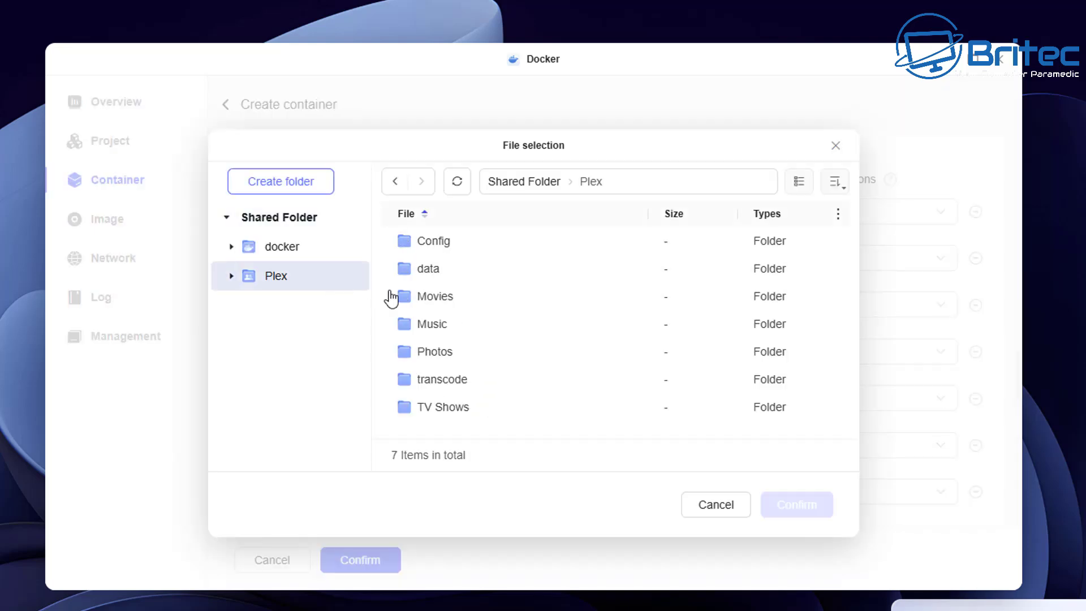
pyautogui.click(460, 353)
pyautogui.click(817, 512)
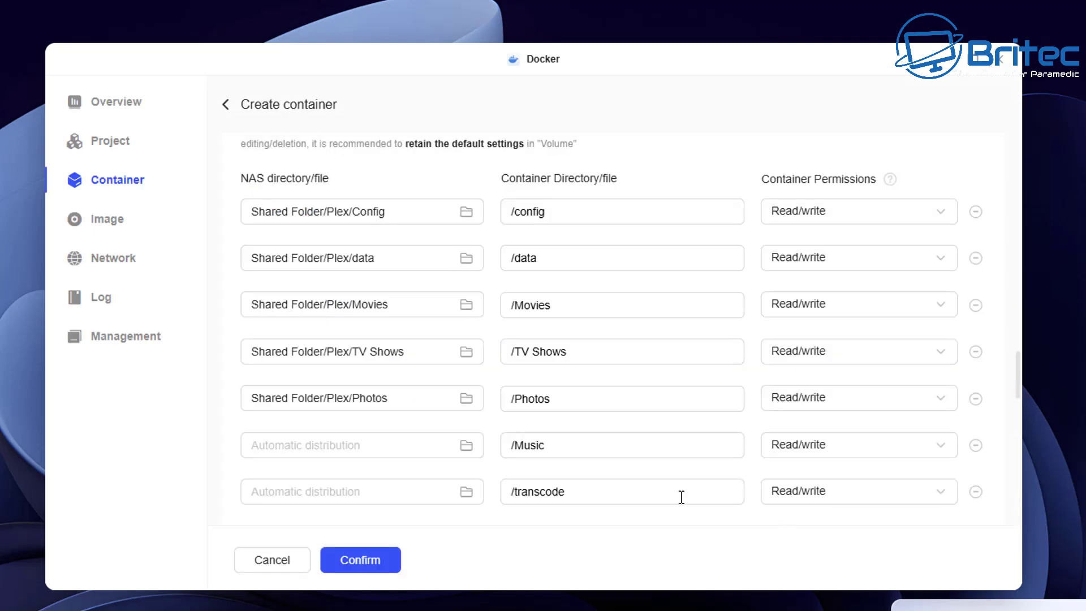
pyautogui.click(376, 445)
pyautogui.click(281, 275)
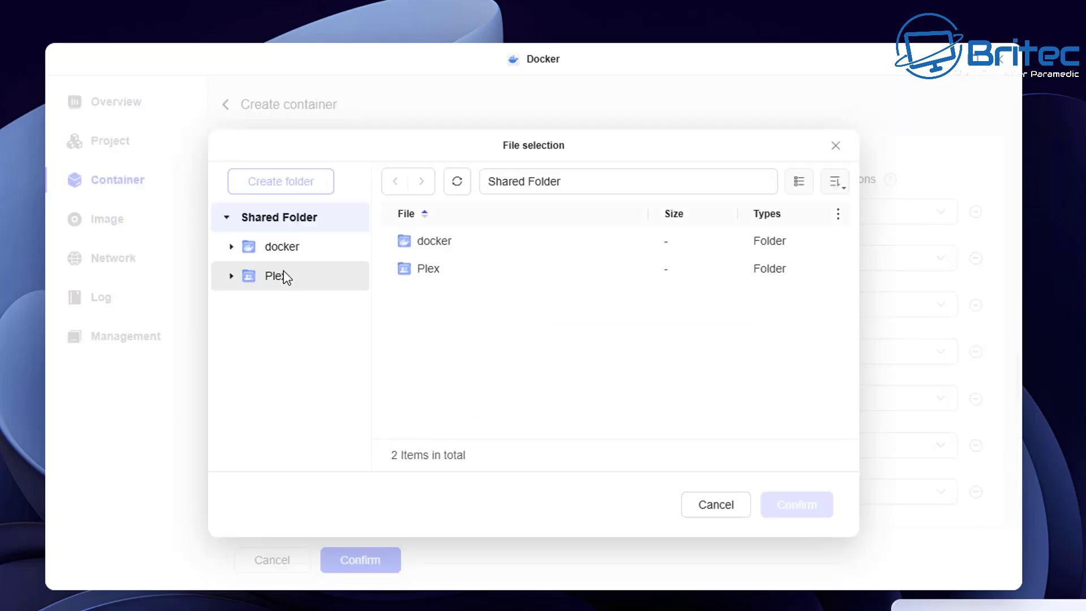
pyautogui.click(453, 324)
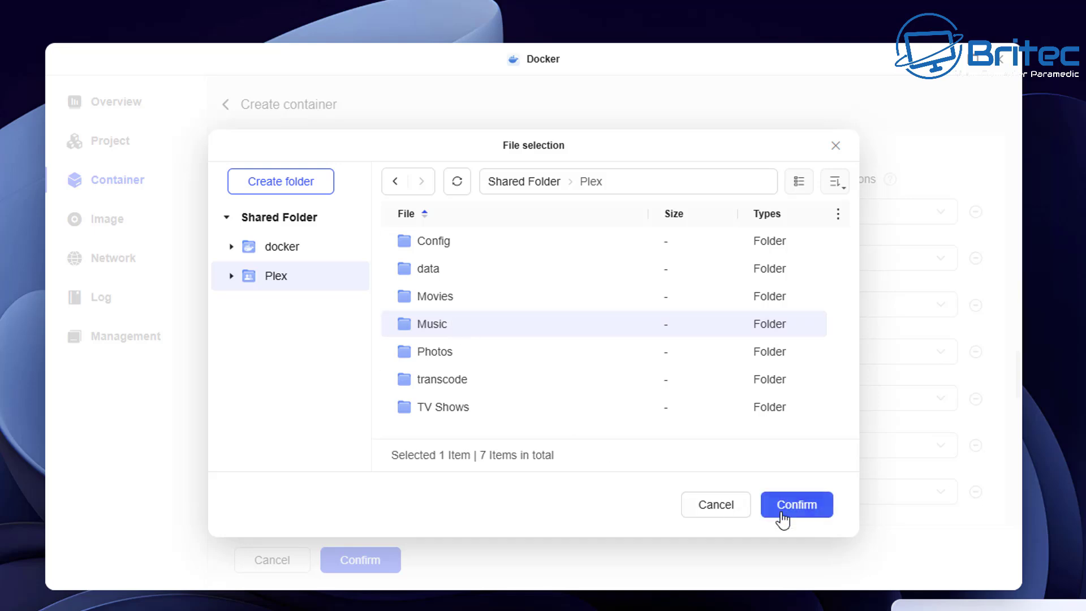
pyautogui.click(778, 511)
pyautogui.scroll(-3, 393, 390)
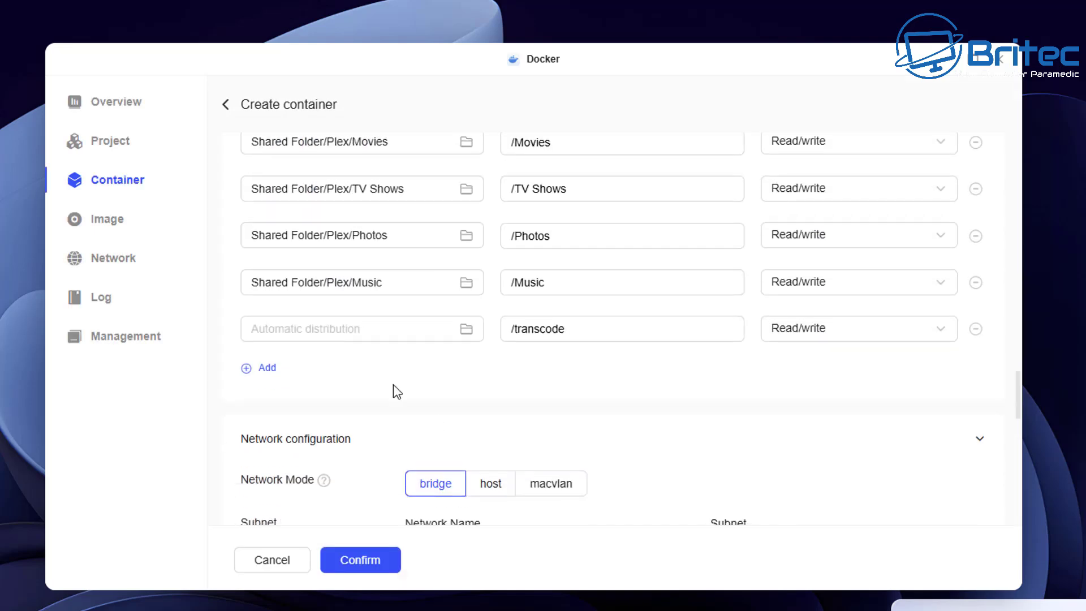
pyautogui.click(351, 328)
pyautogui.click(310, 276)
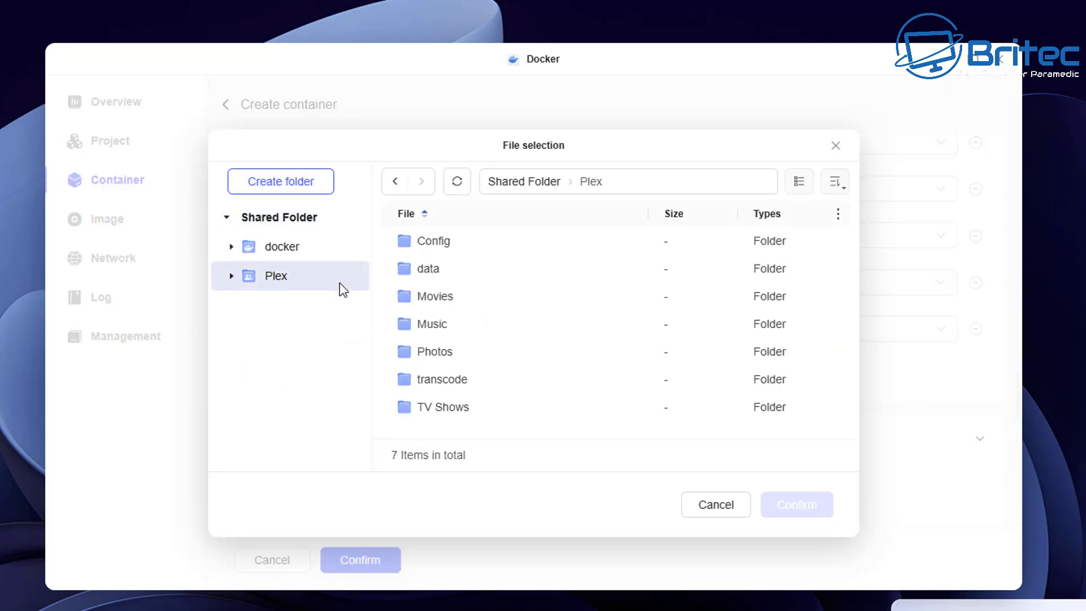
pyautogui.click(469, 379)
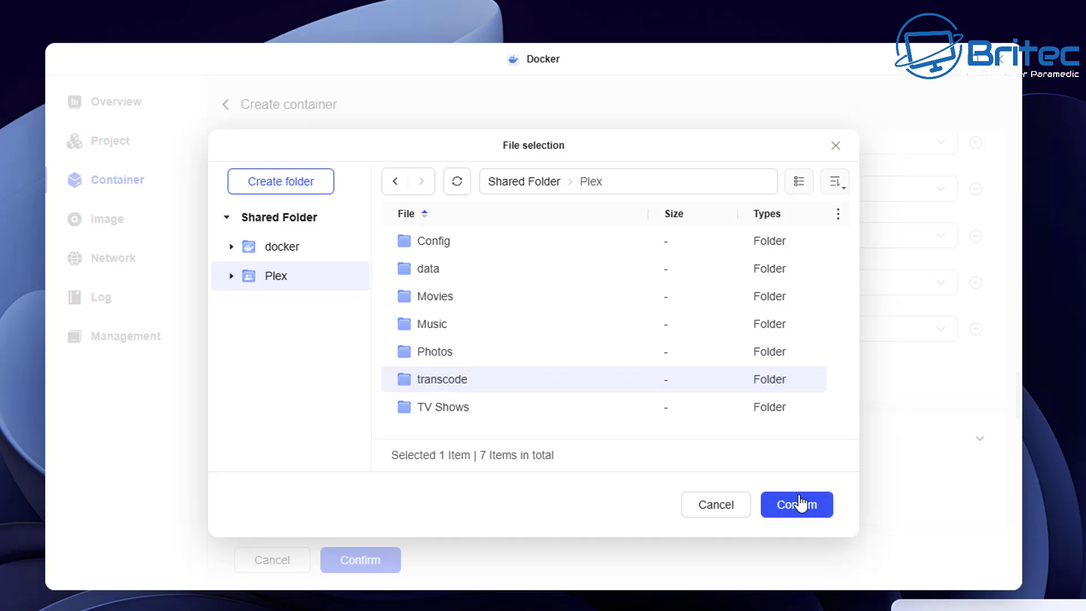
pyautogui.click(797, 505)
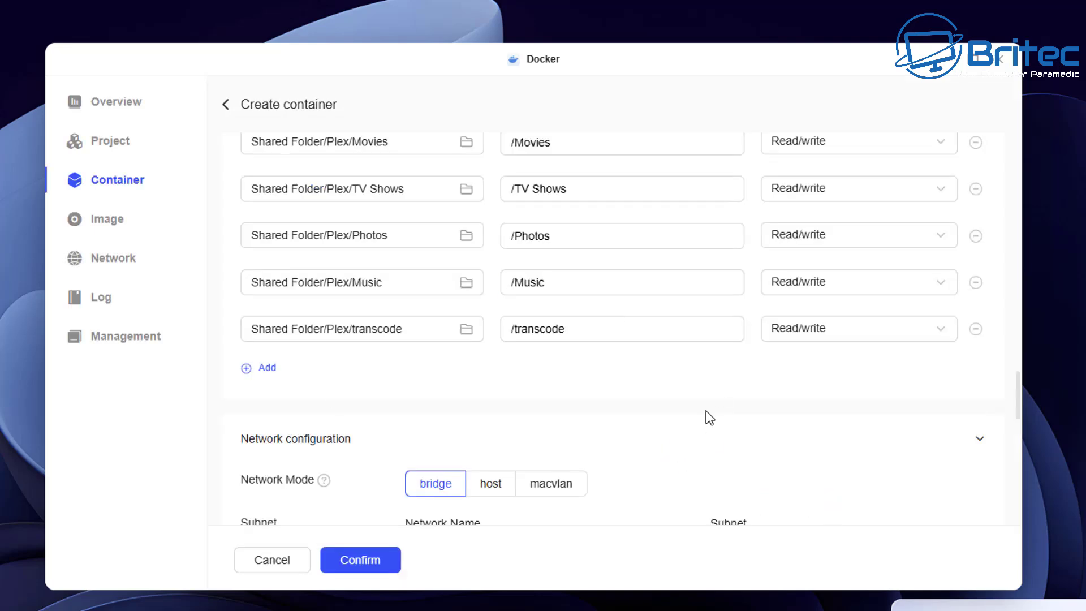
# Step: Set the plex container's network mode to host, after briefly trying bridge
pyautogui.scroll(3, 712, 412)
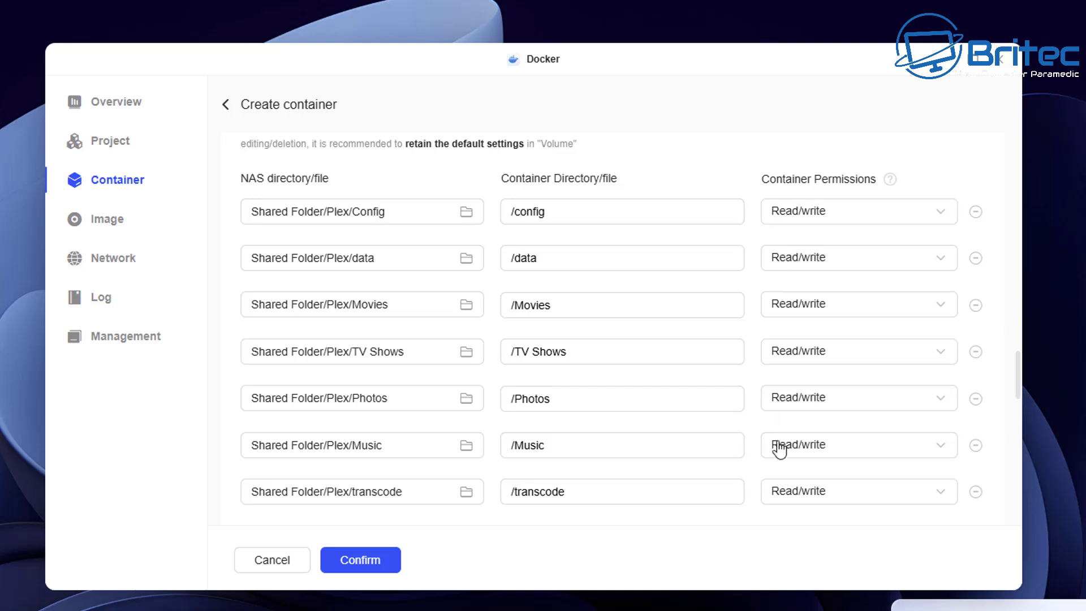
pyautogui.scroll(-3, 780, 461)
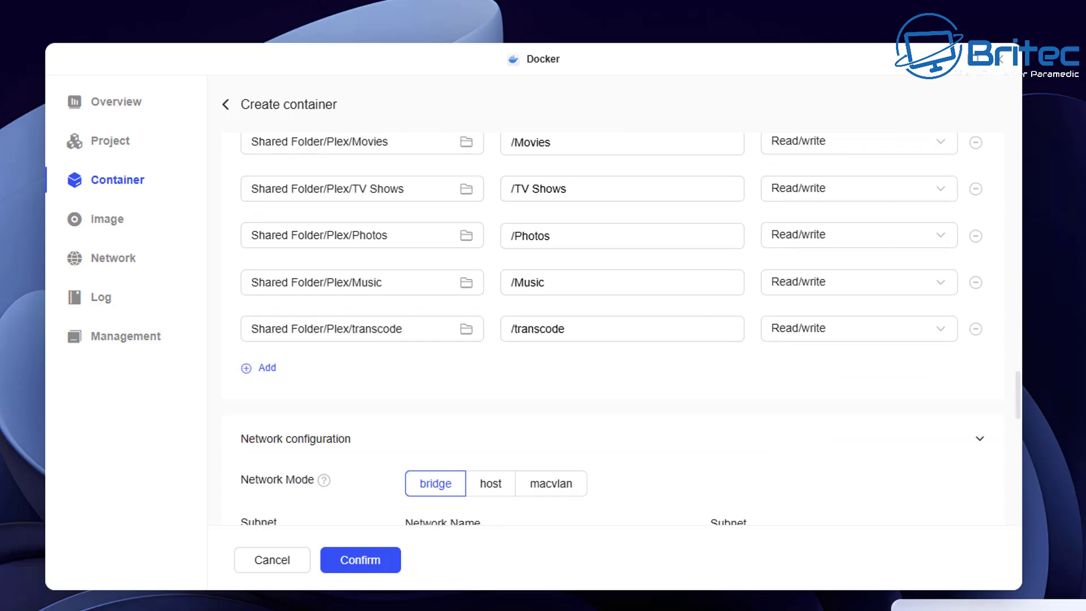
pyautogui.click(845, 456)
pyautogui.click(793, 458)
pyautogui.scroll(-4, 798, 355)
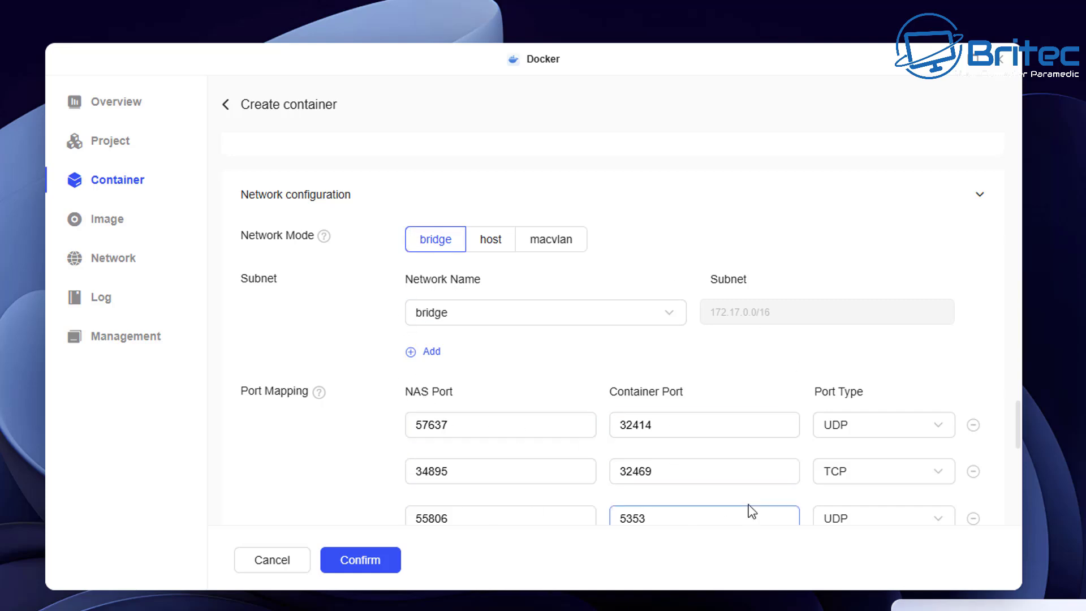
pyautogui.click(490, 247)
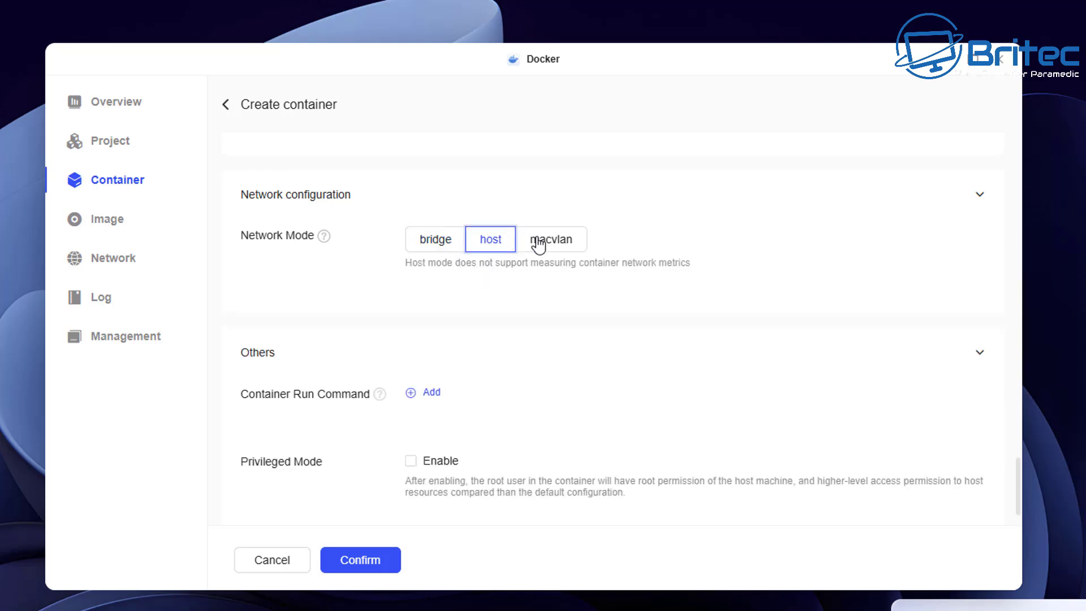
pyautogui.click(439, 248)
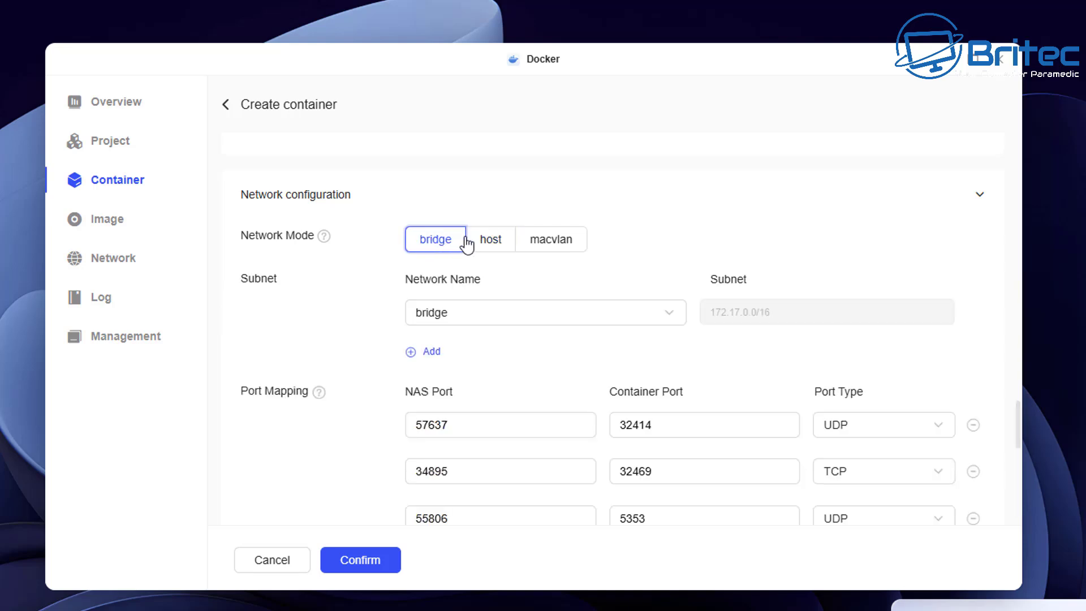
pyautogui.click(508, 247)
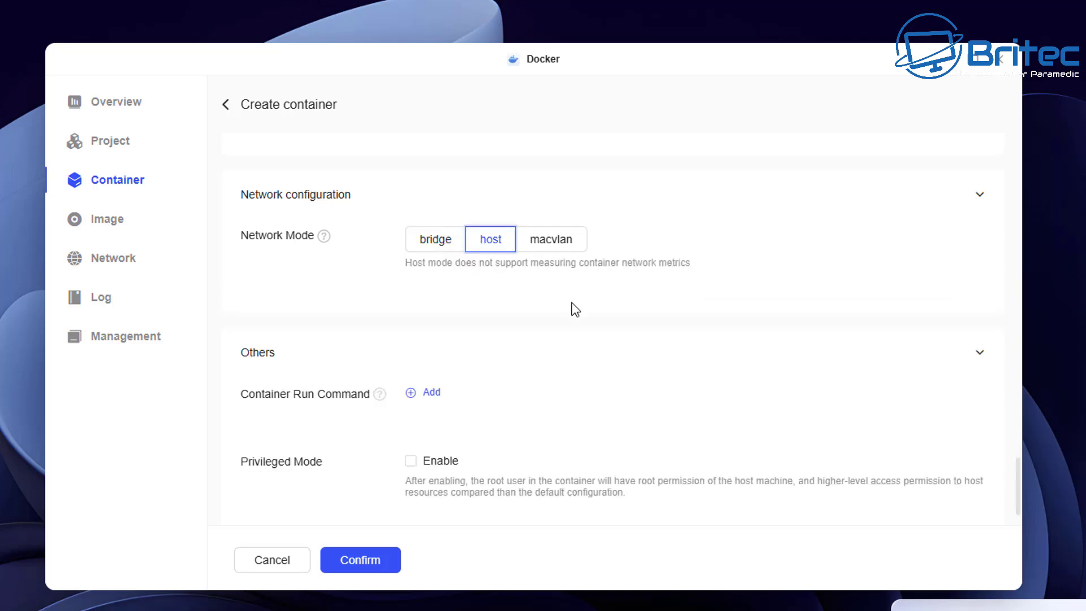
pyautogui.scroll(-1, 645, 380)
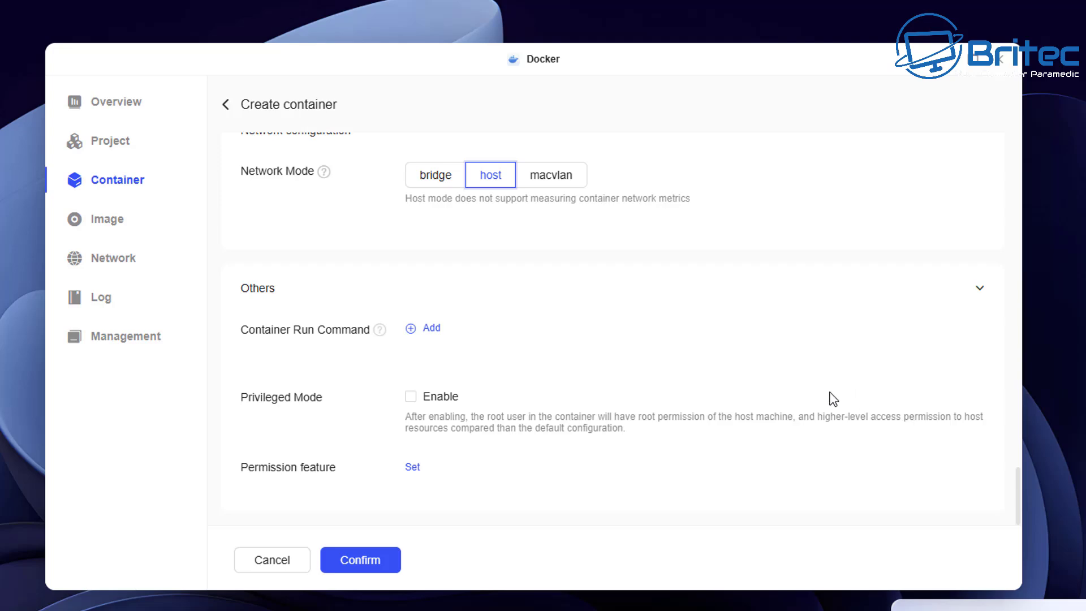
# Step: Check the PUID and PGID environment values, then switch to the linuxserver/plex Docker Hub page
pyautogui.scroll(15, 832, 396)
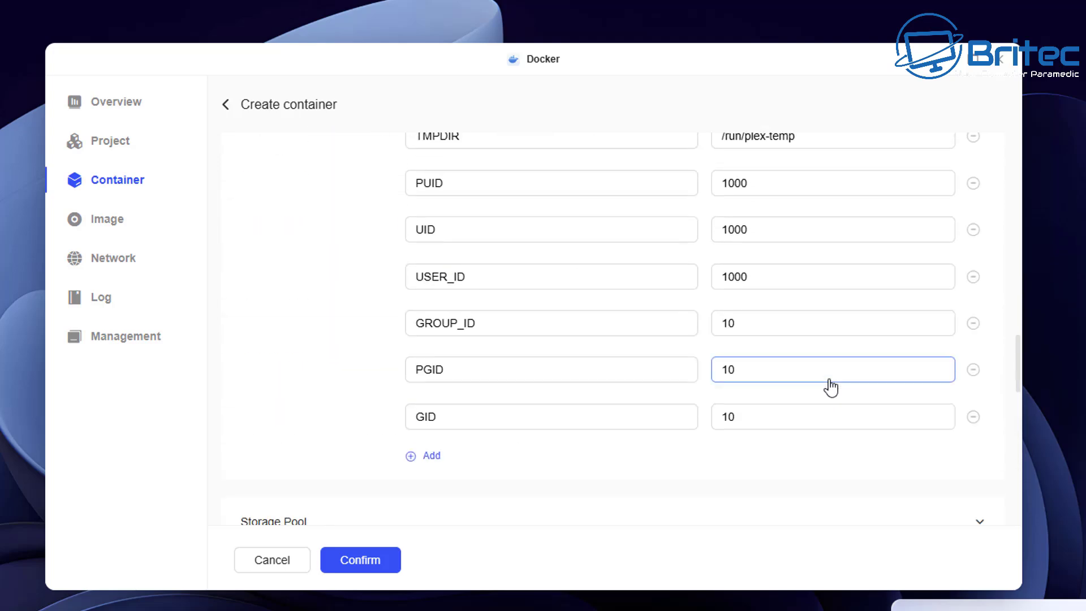
pyautogui.scroll(2, 830, 387)
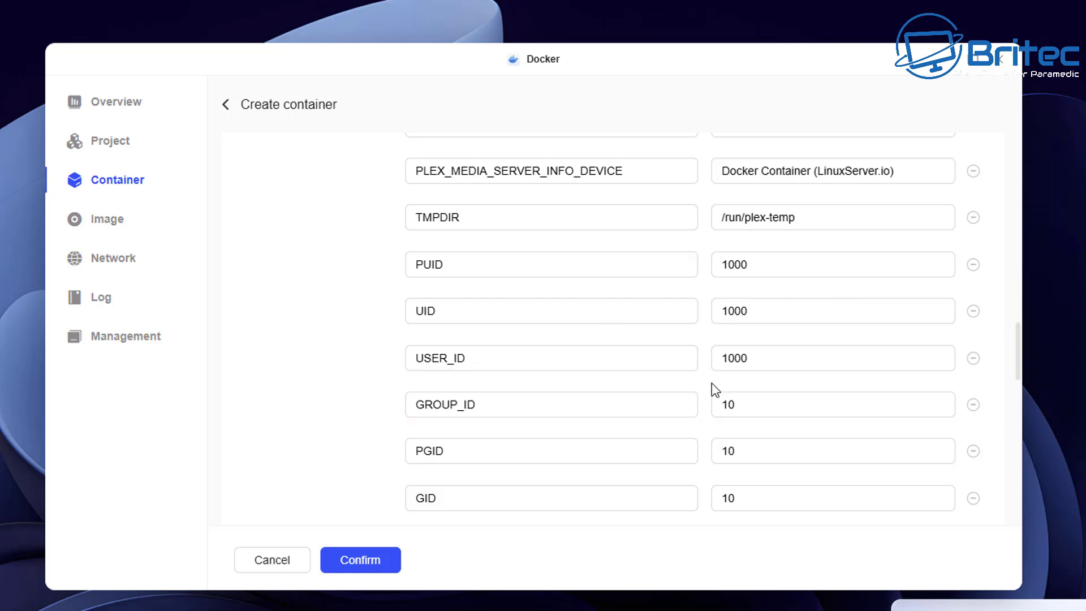
pyautogui.scroll(9, 735, 390)
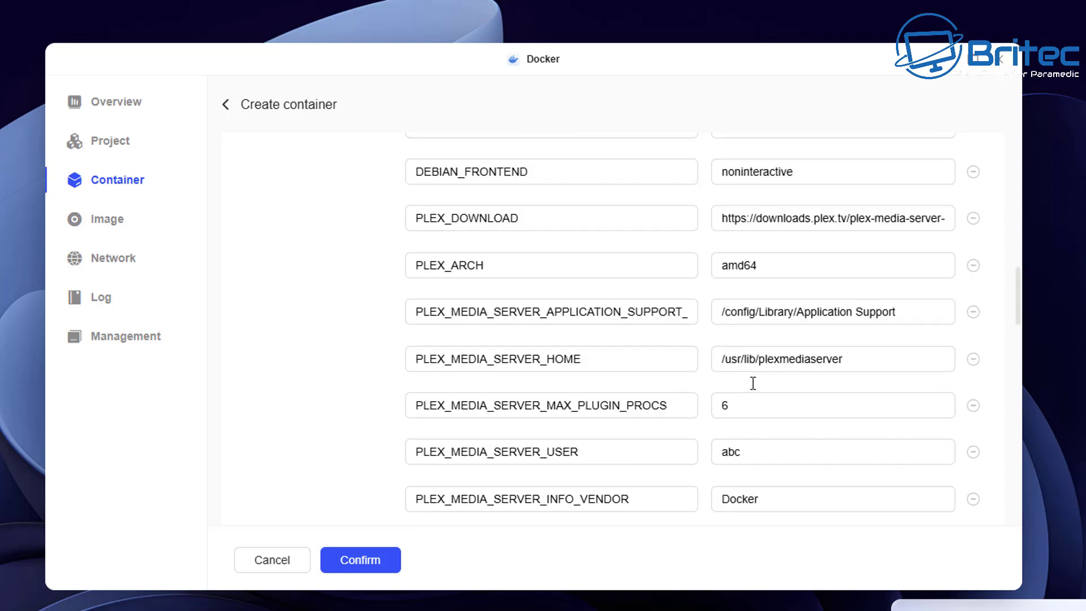
pyautogui.scroll(3, 753, 384)
pyautogui.scroll(-13, 753, 385)
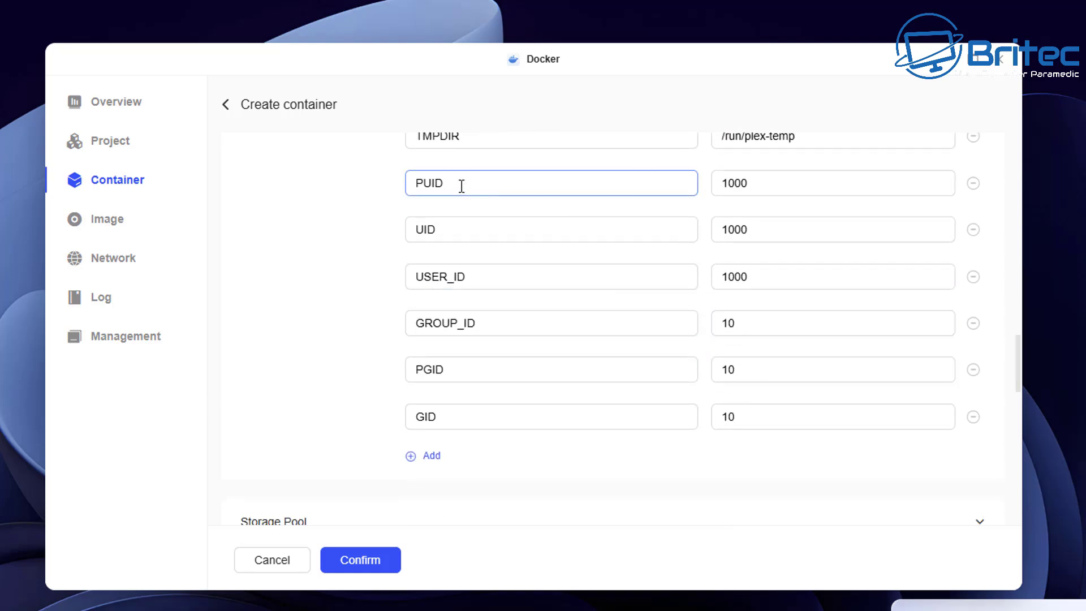
pyautogui.click(465, 185)
pyautogui.click(493, 374)
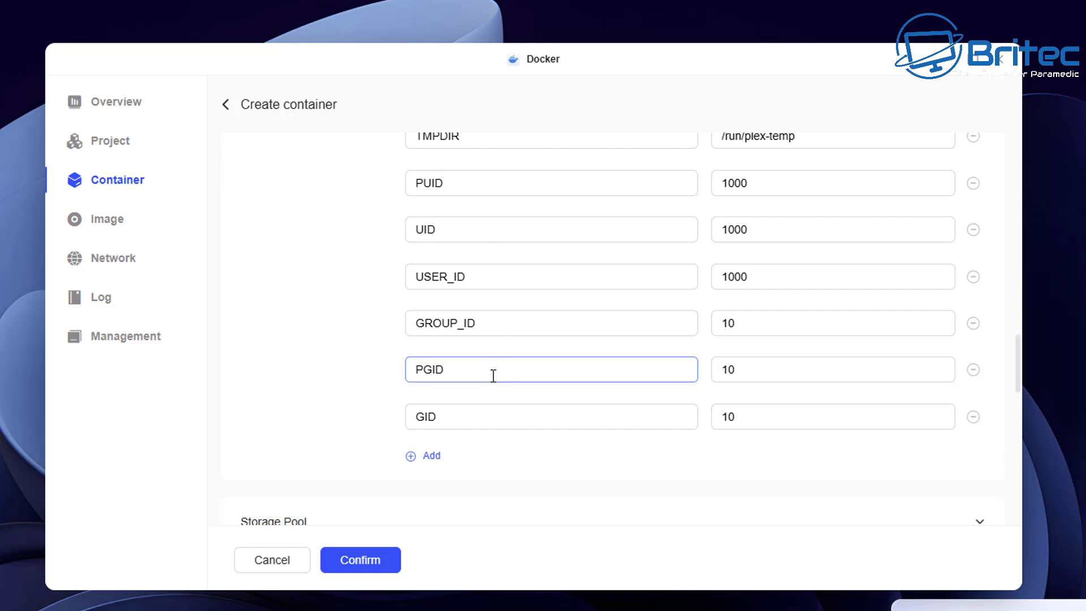
pyautogui.scroll(3, 584, 378)
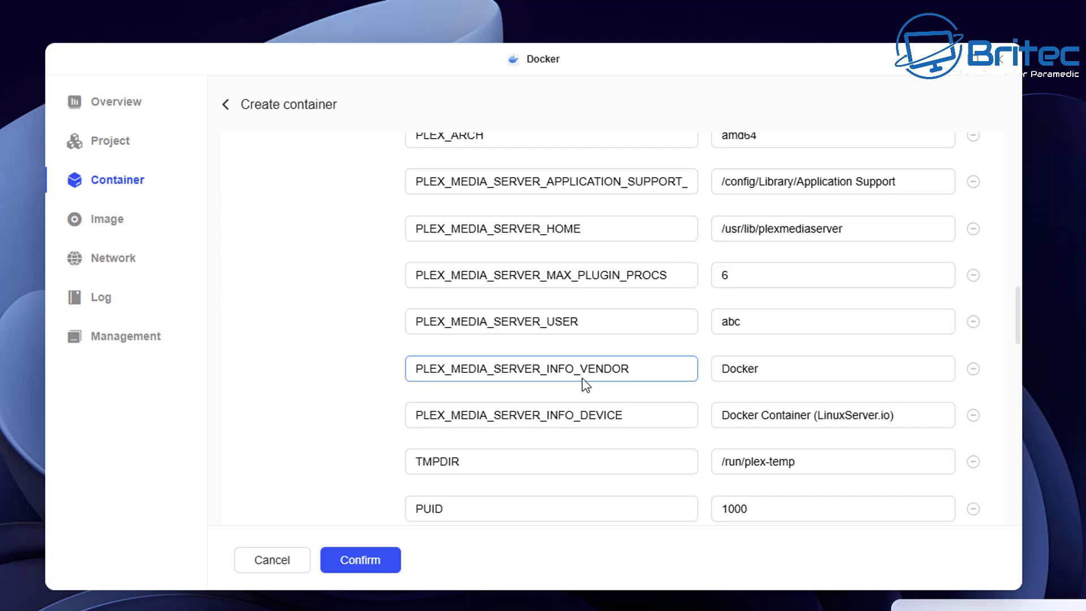
pyautogui.scroll(6, 583, 378)
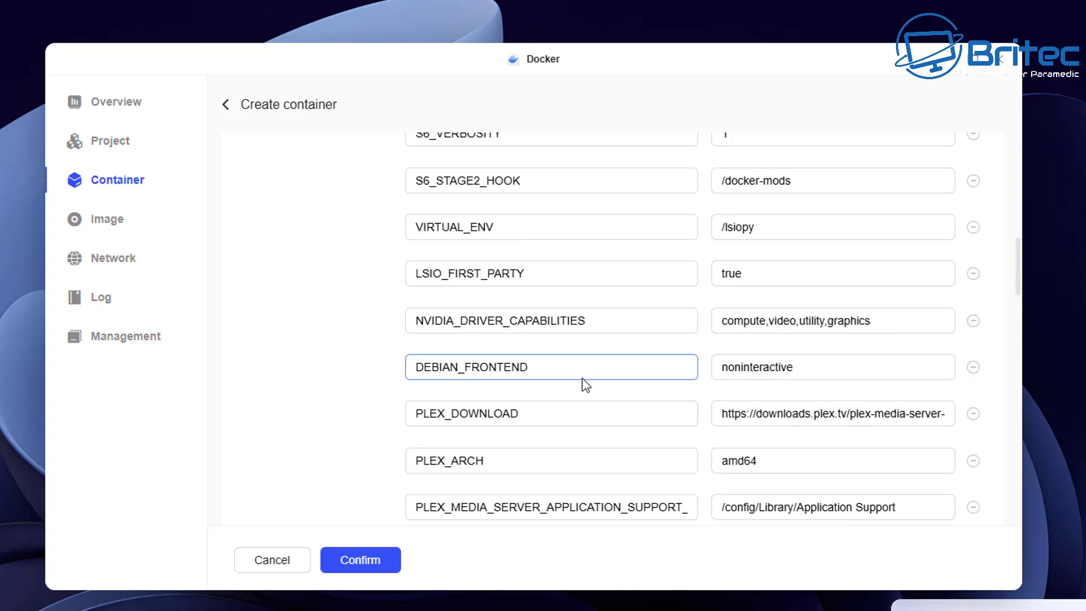
pyautogui.scroll(-5, 287, 196)
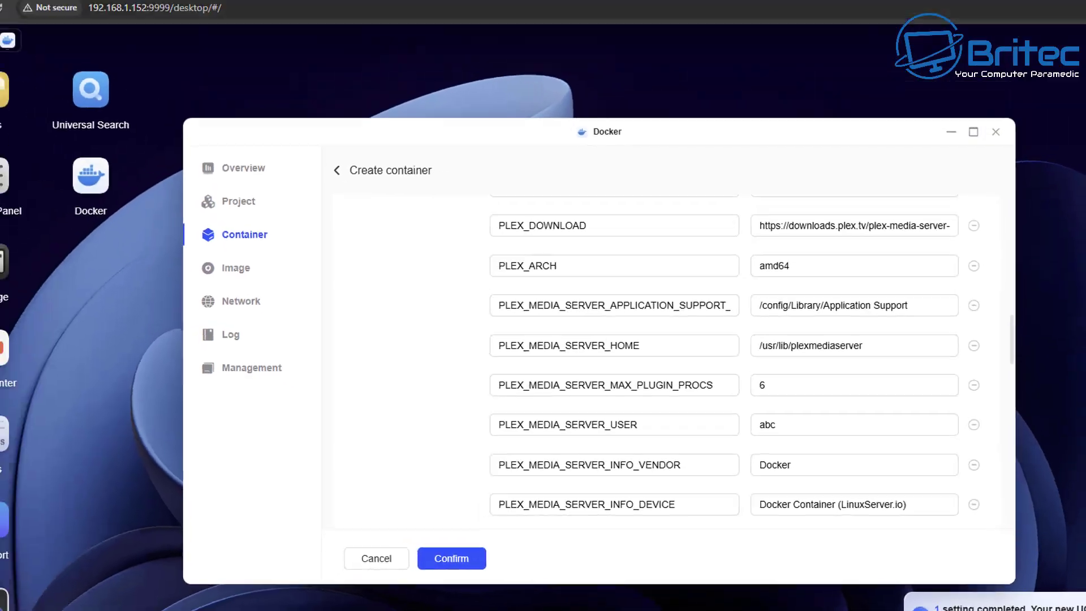
pyautogui.click(257, 12)
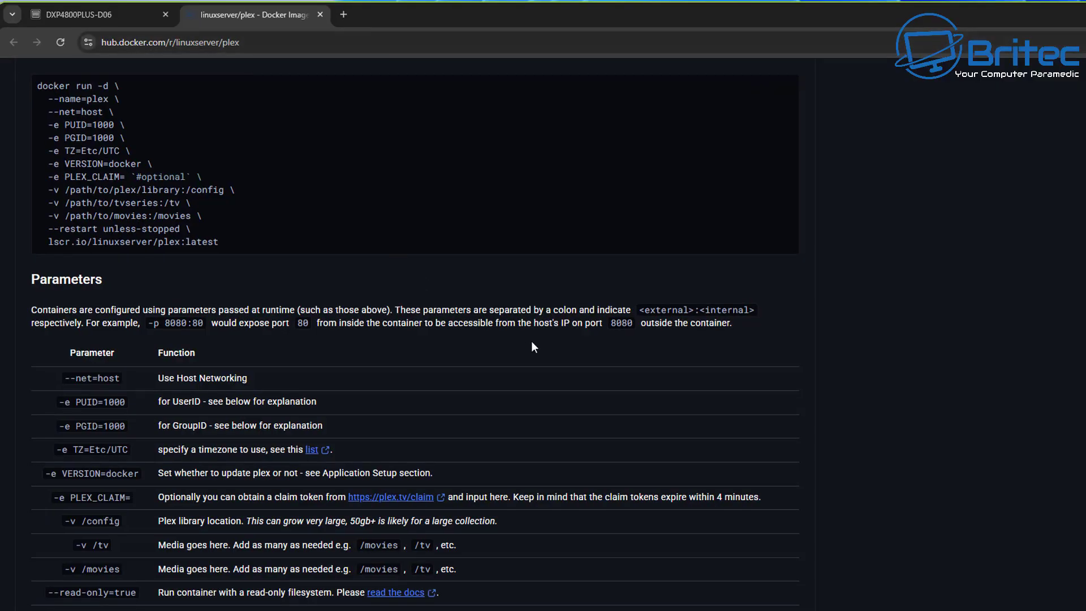
# Step: Read through the linuxserver/plex docker cli example and Parameters table on Docker Hub
pyautogui.scroll(2, 544, 352)
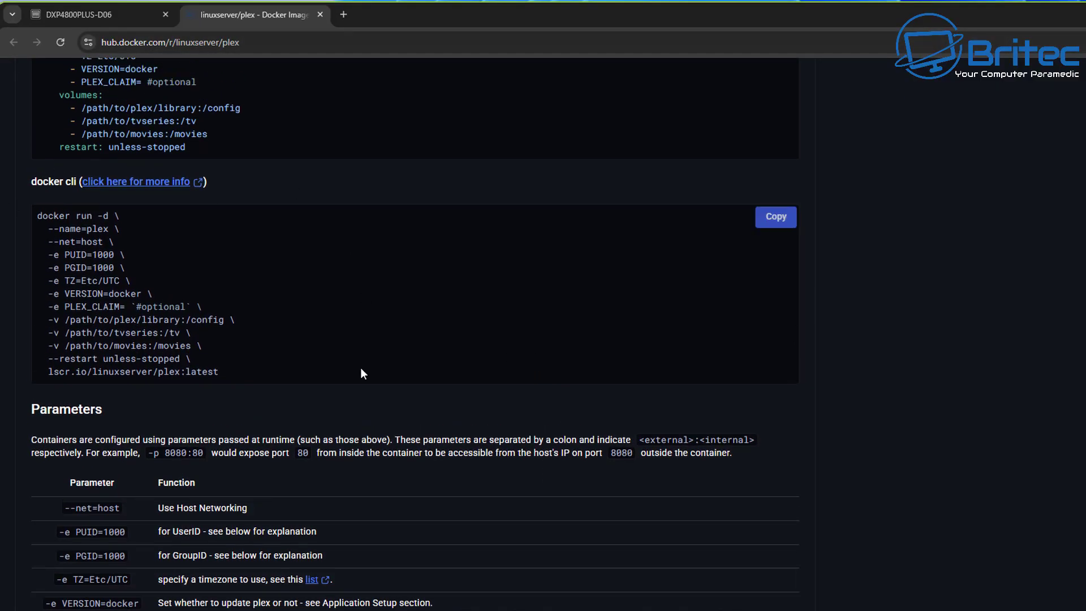
pyautogui.middleClick(990, 400)
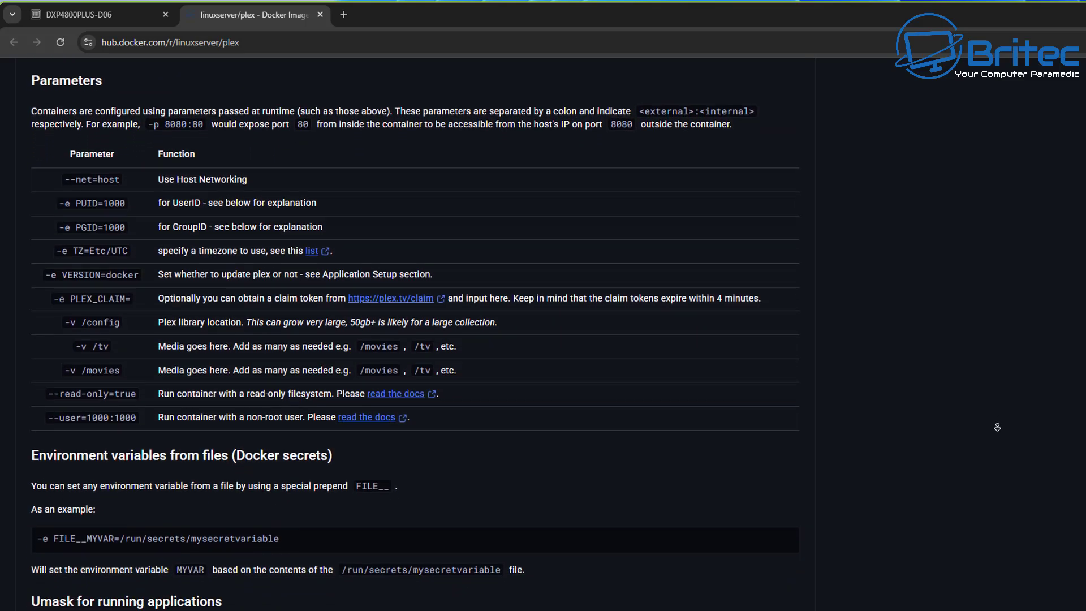
pyautogui.click(587, 384)
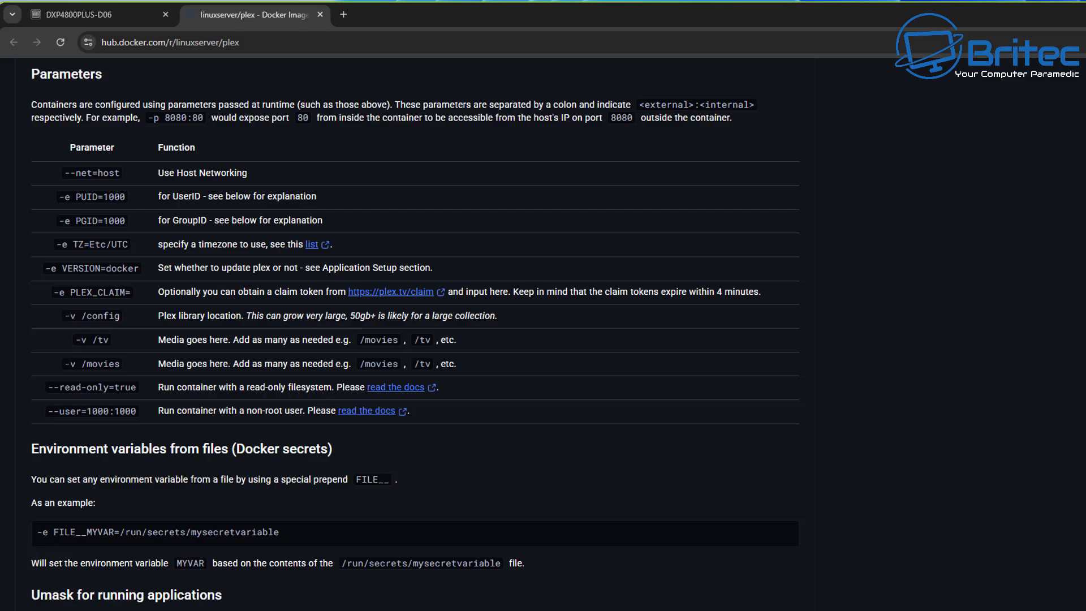
pyautogui.scroll(-4, 414, 338)
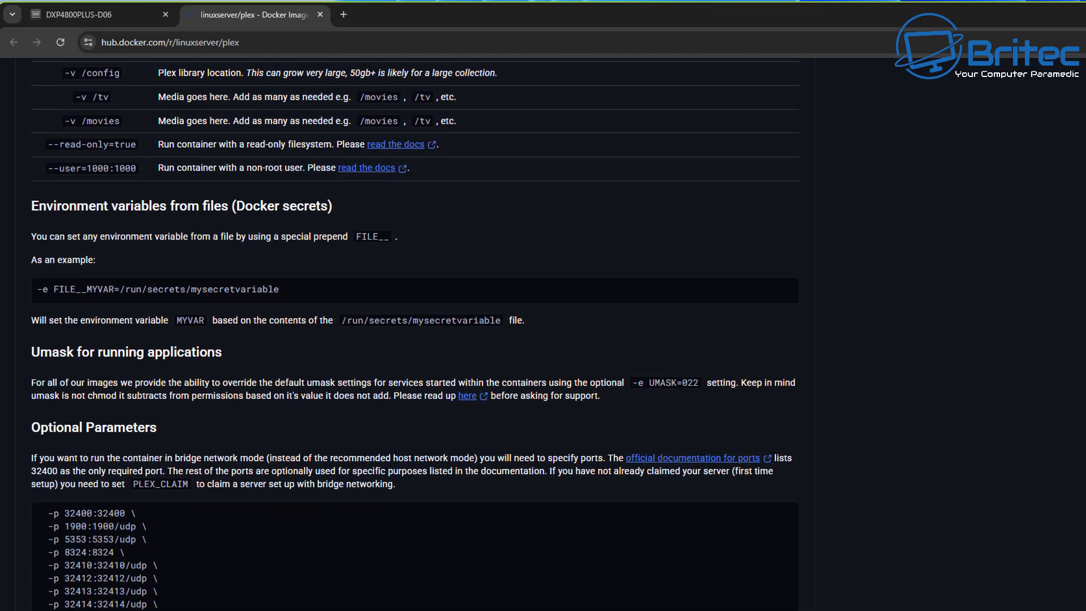
pyautogui.scroll(-2, 132, 302)
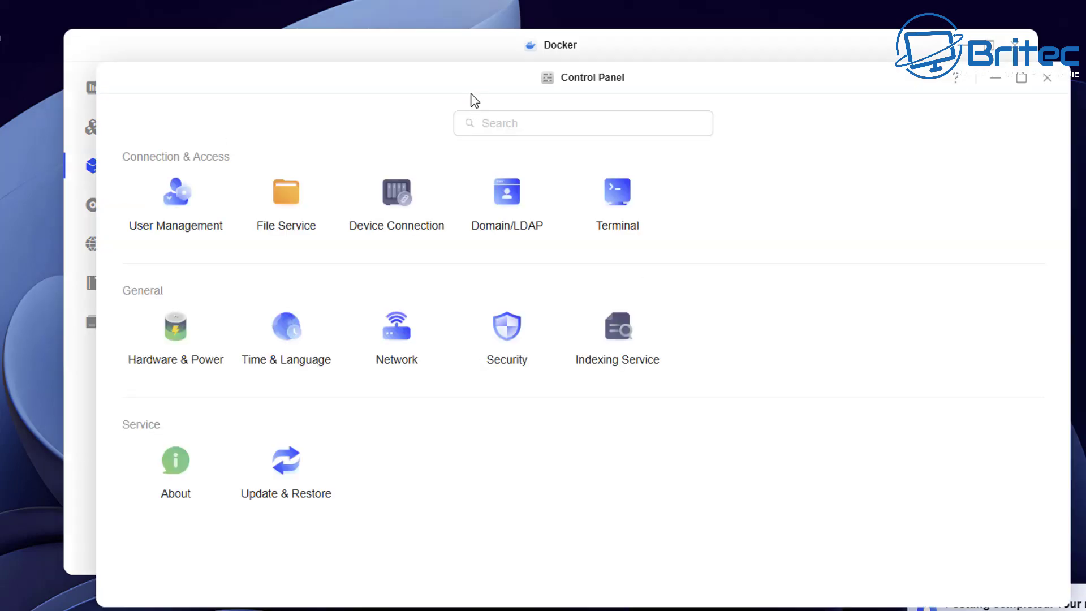
# Step: Enable SSH on port 22 with SFTP in Control Panel's Terminal settings and apply
pyautogui.moveTo(445, 50); pyautogui.dragTo(424, 50)
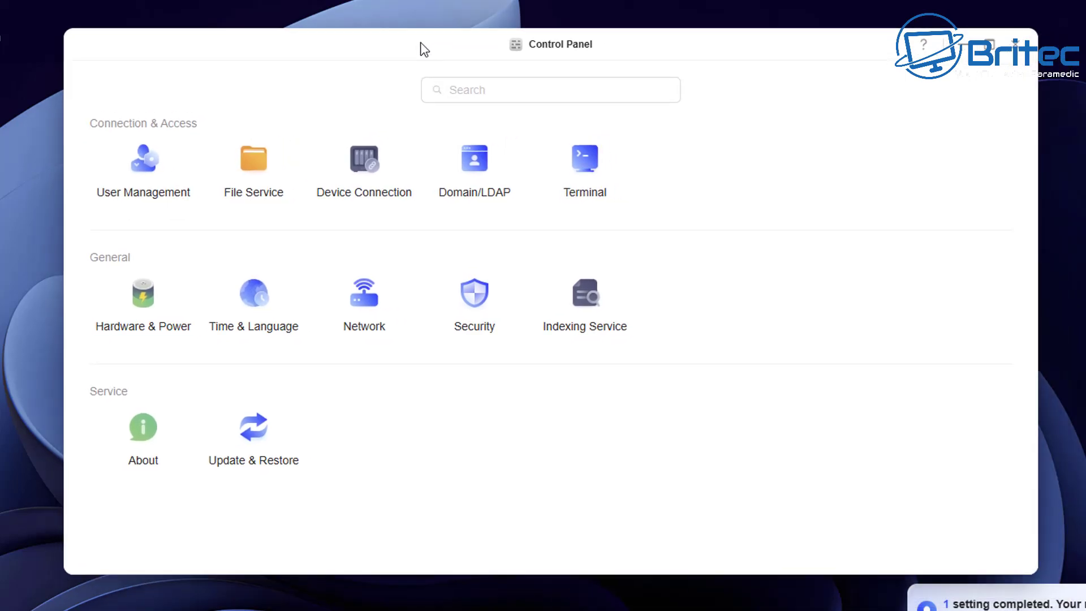
pyautogui.click(586, 169)
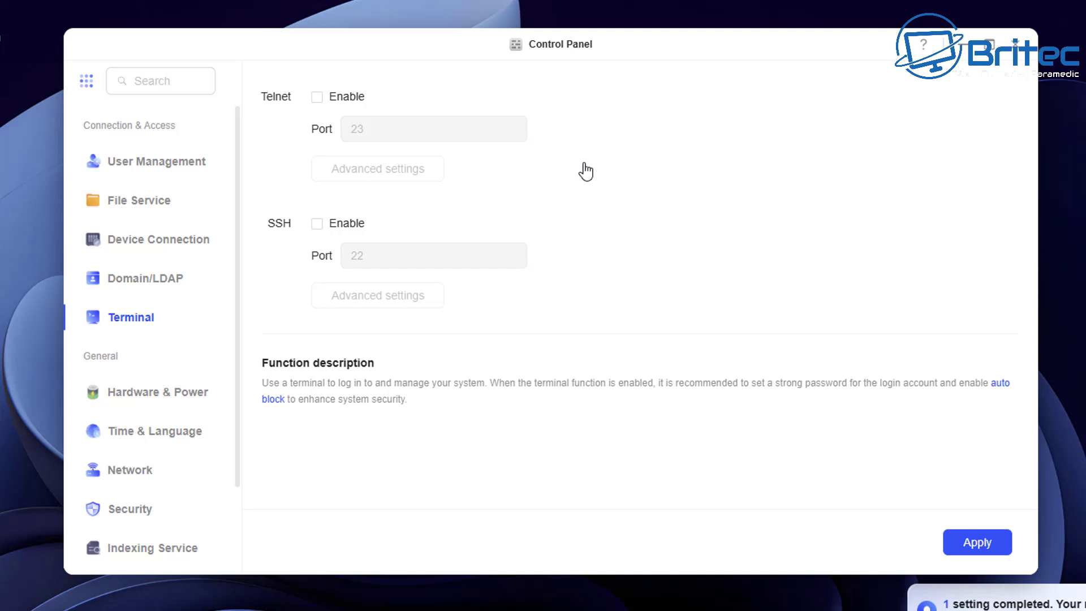
pyautogui.click(317, 225)
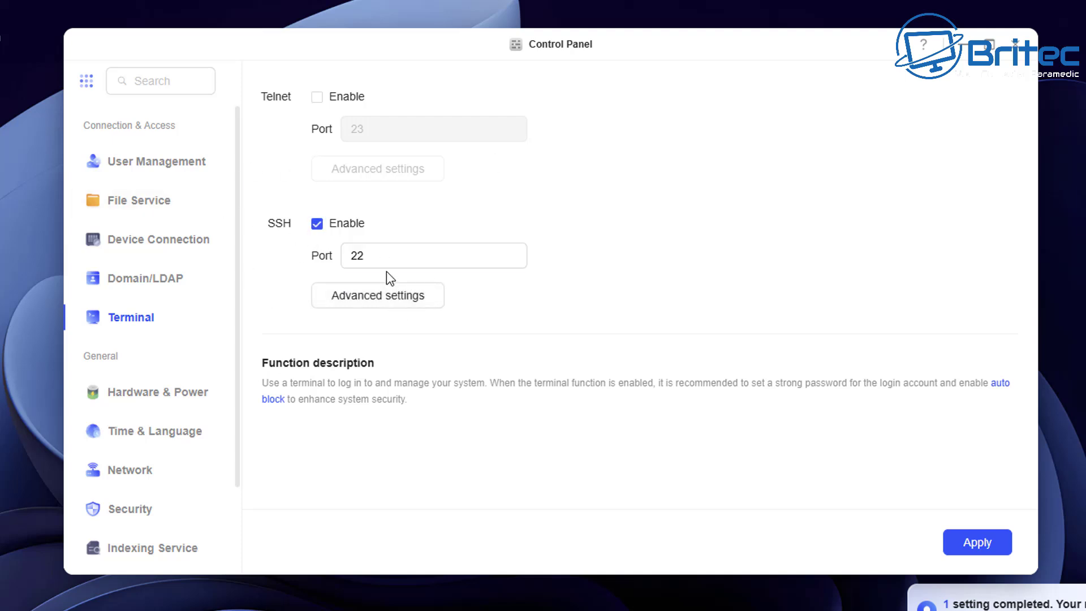
pyautogui.click(387, 298)
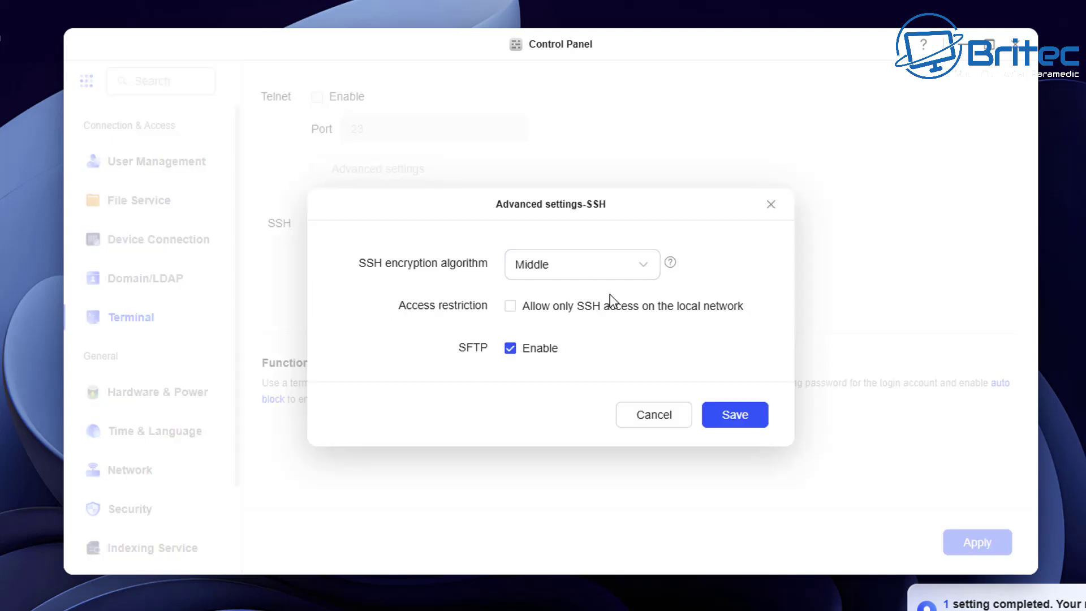
pyautogui.click(739, 419)
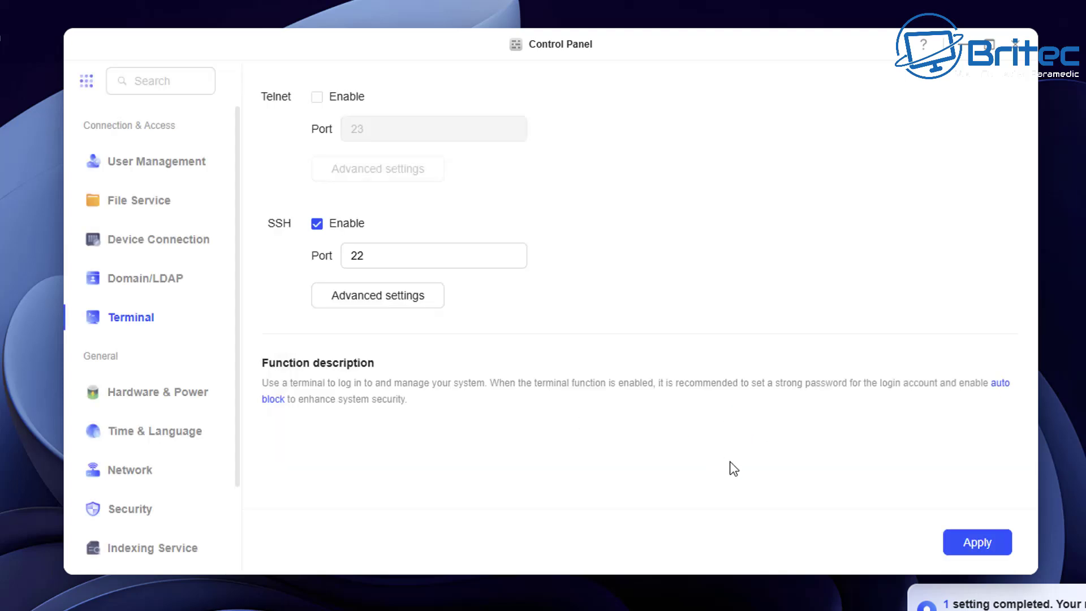
pyautogui.click(1003, 546)
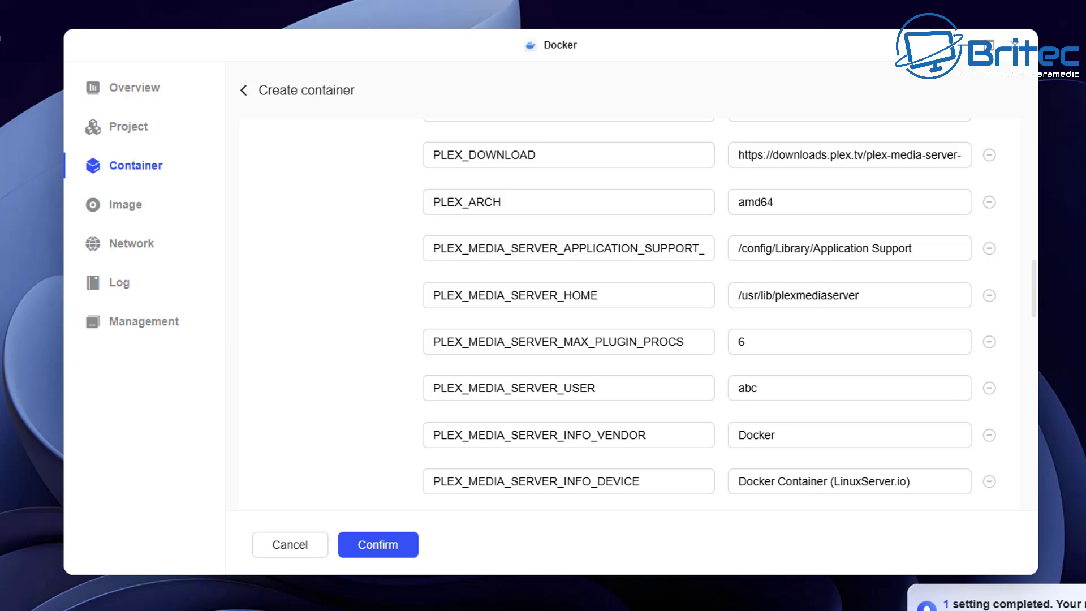
# Step: Open an administrator PowerShell terminal from the Win+X quick-link menu
pyautogui.press('super+x')
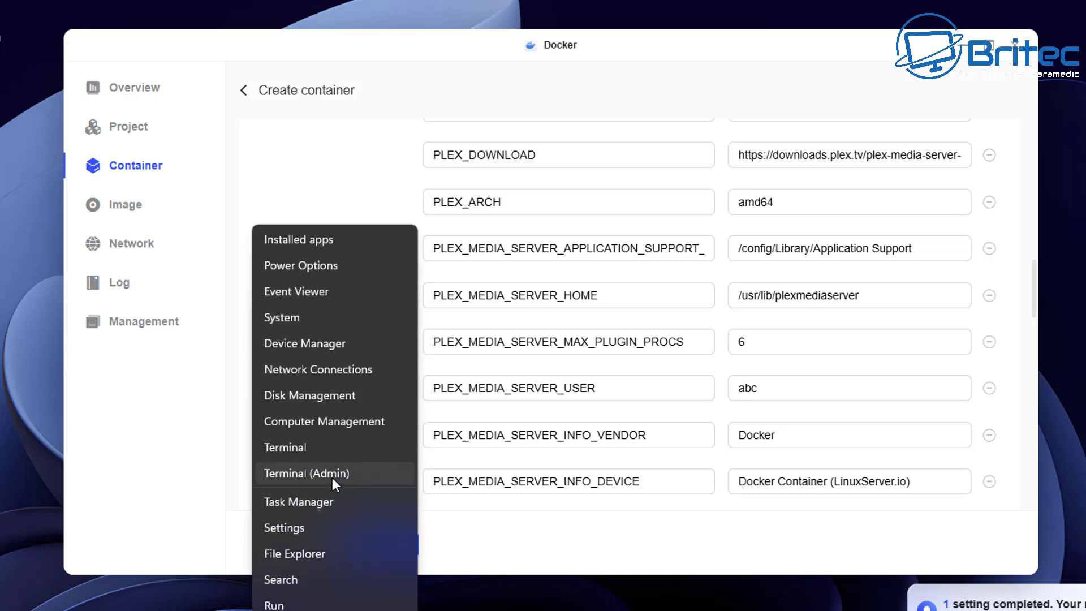
pyautogui.press('super+x')
pyautogui.press('super+x')
pyautogui.click(333, 478)
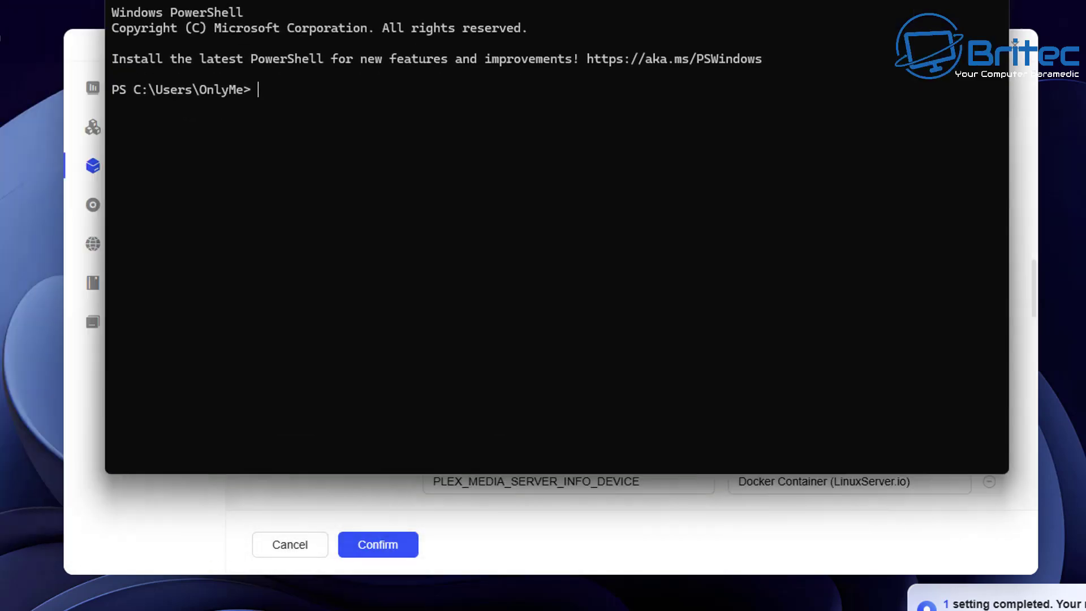
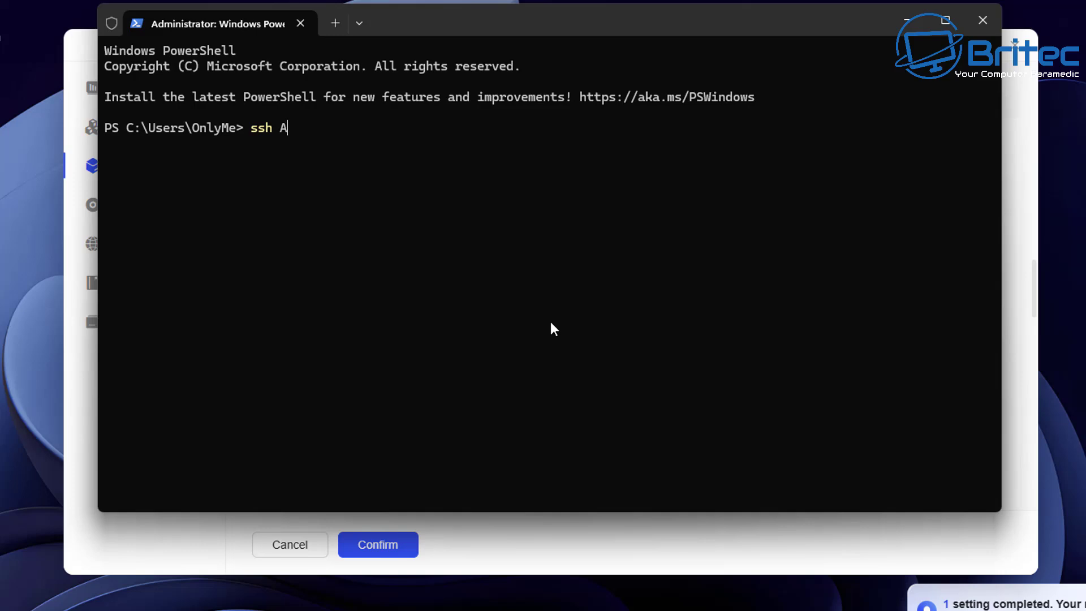
# Step: SSH into 192.168.1.152 as the admin user and accept the host fingerprint with yes
pyautogui.write('dm1n19')
pyautogui.press('BackSpace')
pyautogui.write('01@192')
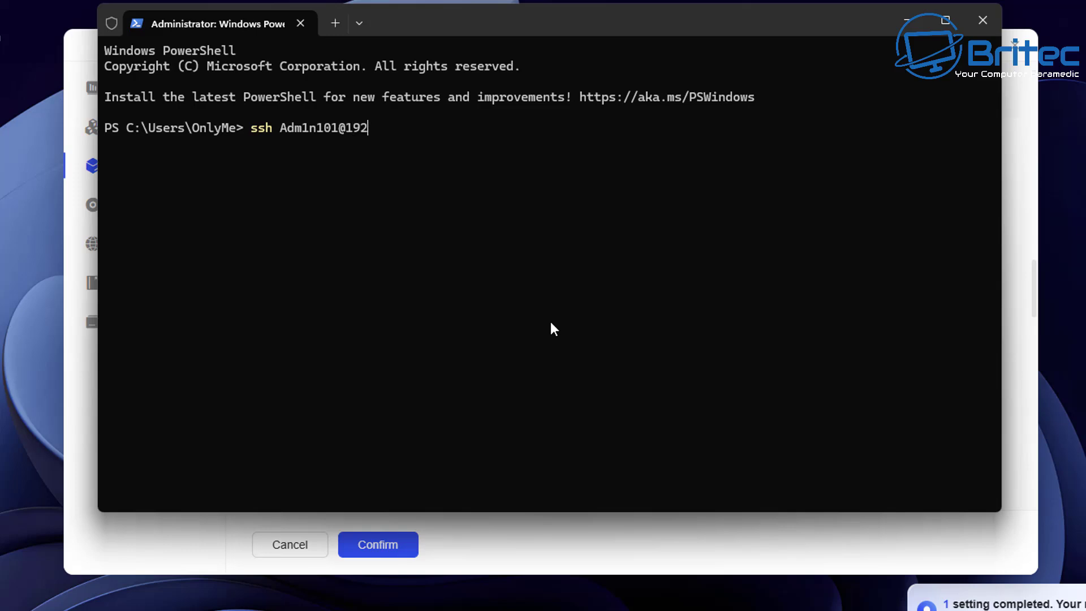
pyautogui.write('.168.1.152')
pyautogui.press('Return')
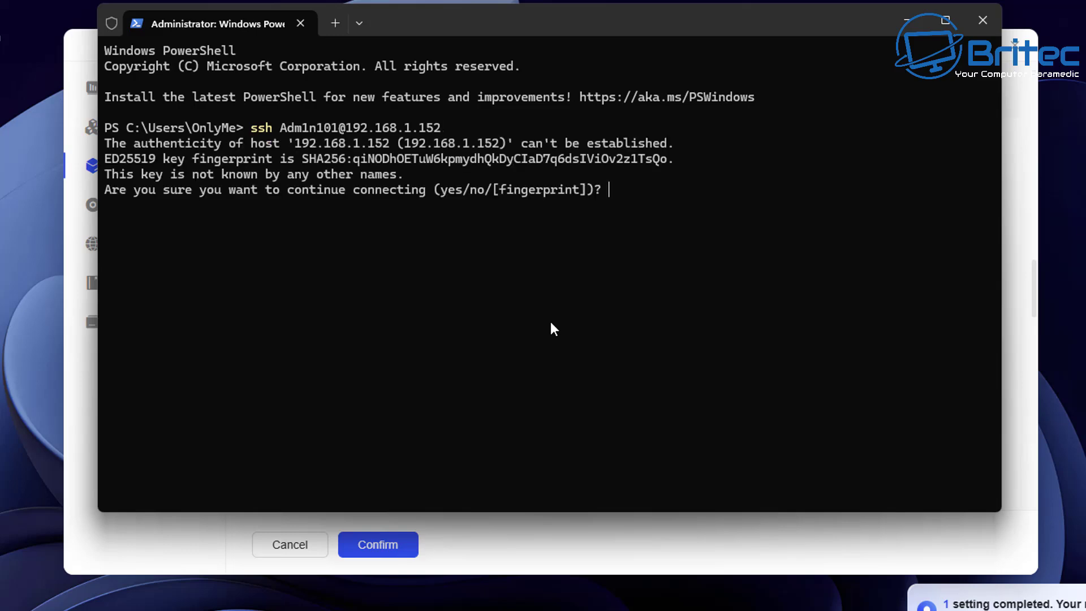
pyautogui.write('yes')
pyautogui.press('Return')
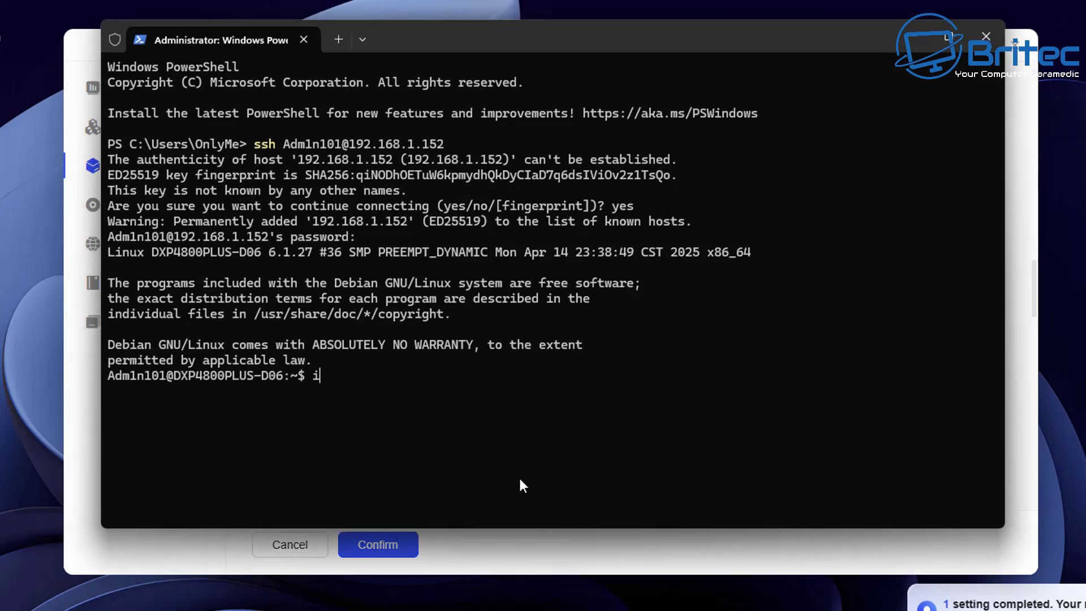
# Step: Run id for the admin account and highlight its uid=1000 and gid=10 output
pyautogui.write('id Admi')
pyautogui.press('BackSpace')
pyautogui.write('1n101')
pyautogui.press('Return')
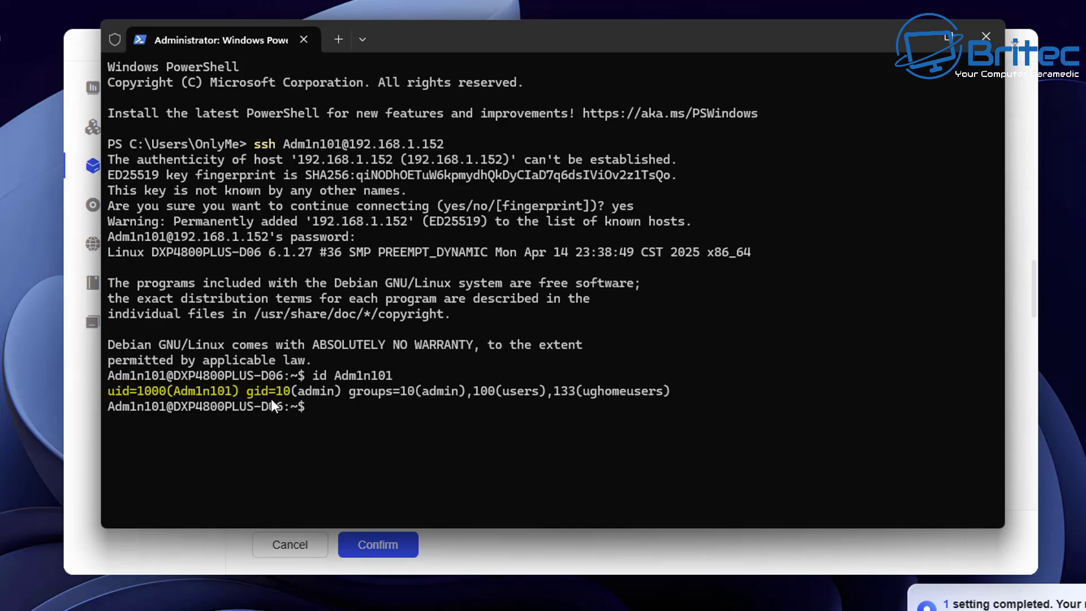
pyautogui.moveTo(288, 392); pyautogui.dragTo(112, 397)
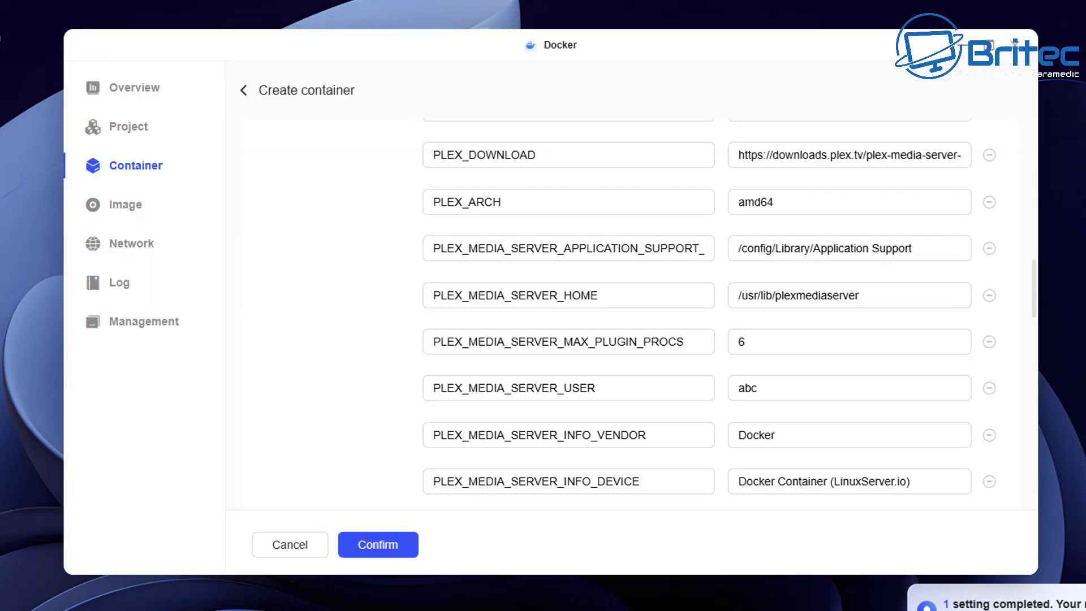
pyautogui.scroll(7, 849, 254)
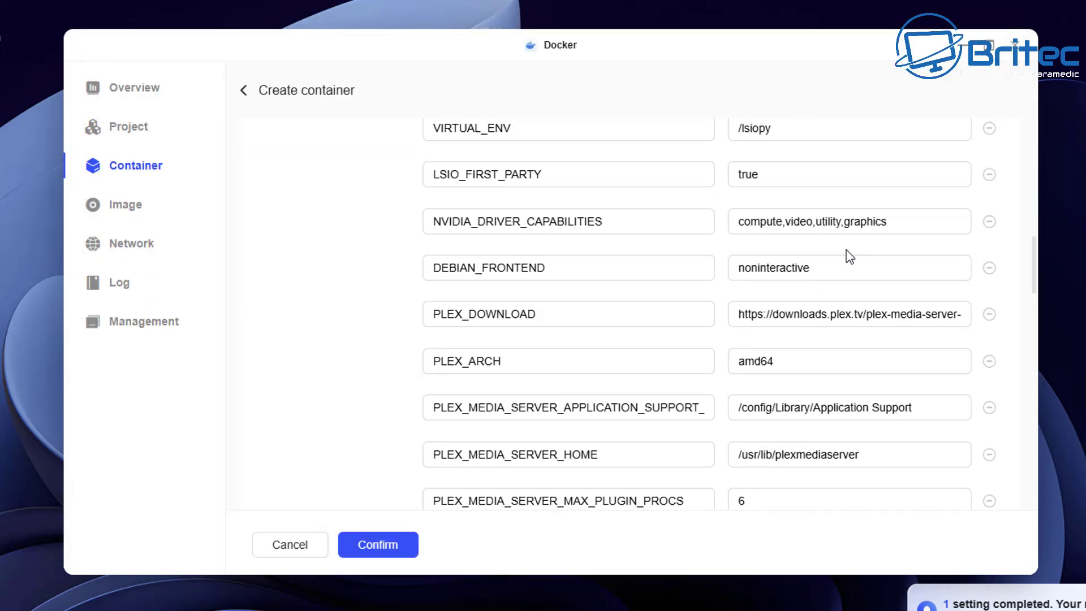
pyautogui.scroll(4, 842, 278)
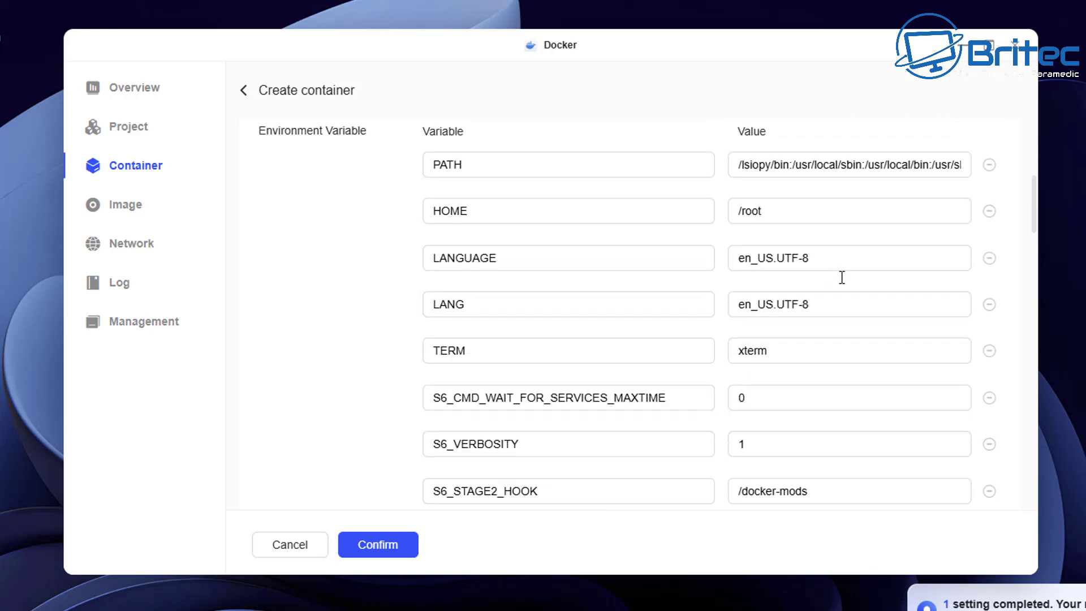
pyautogui.scroll(-7, 843, 278)
pyautogui.scroll(-6, 843, 277)
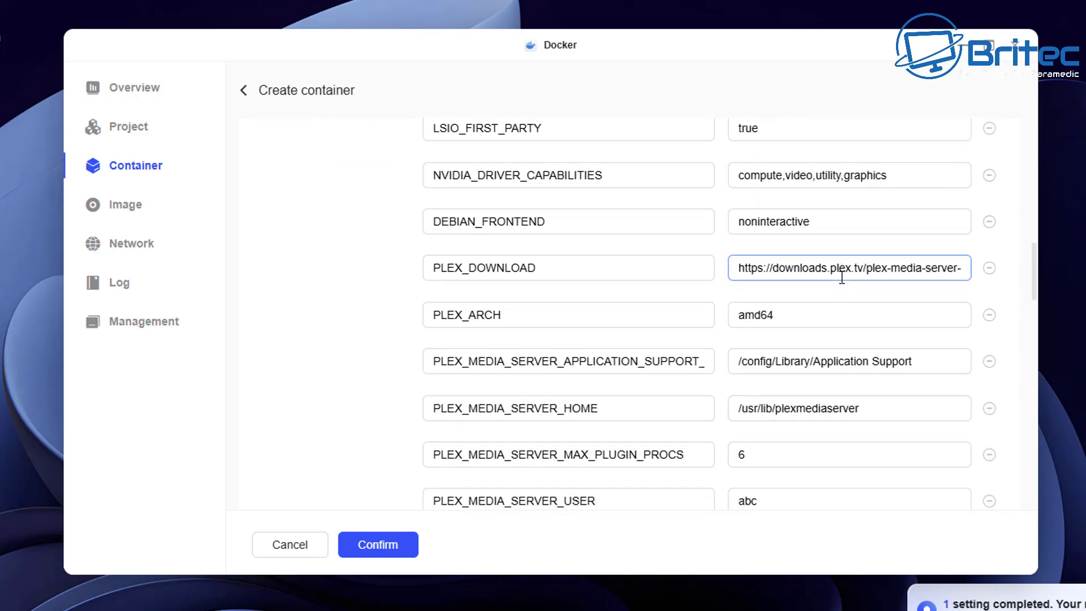
pyautogui.scroll(-6, 844, 285)
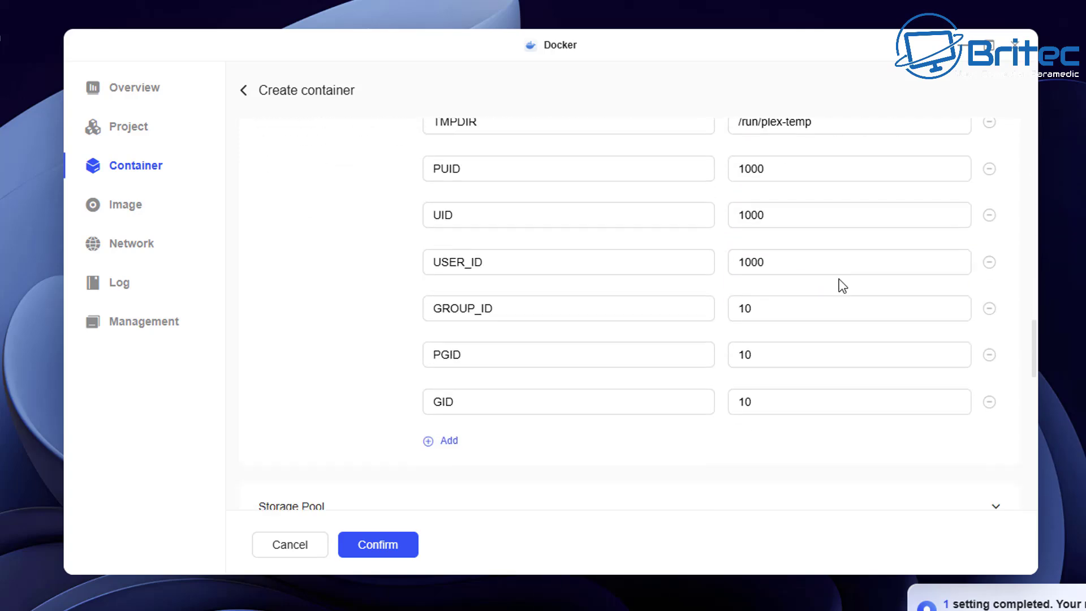
pyautogui.click(784, 175)
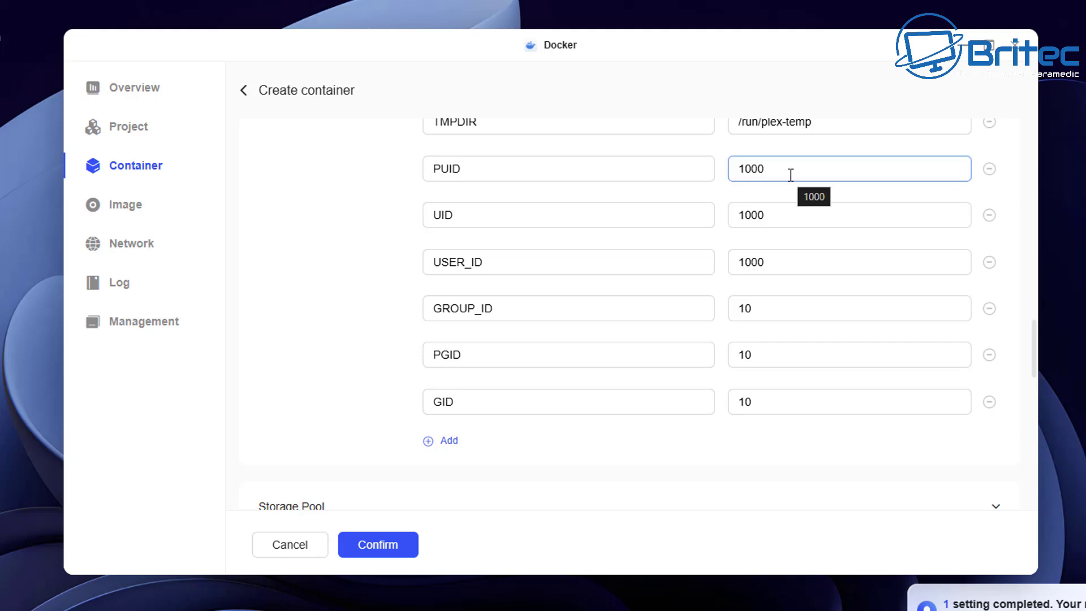
pyautogui.click(781, 314)
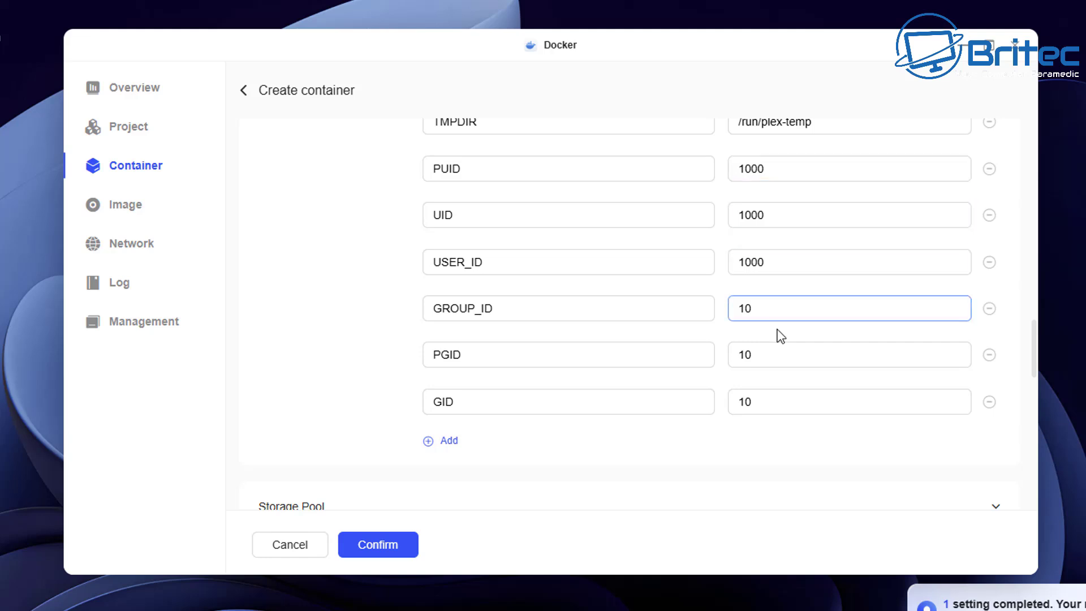
pyautogui.click(771, 357)
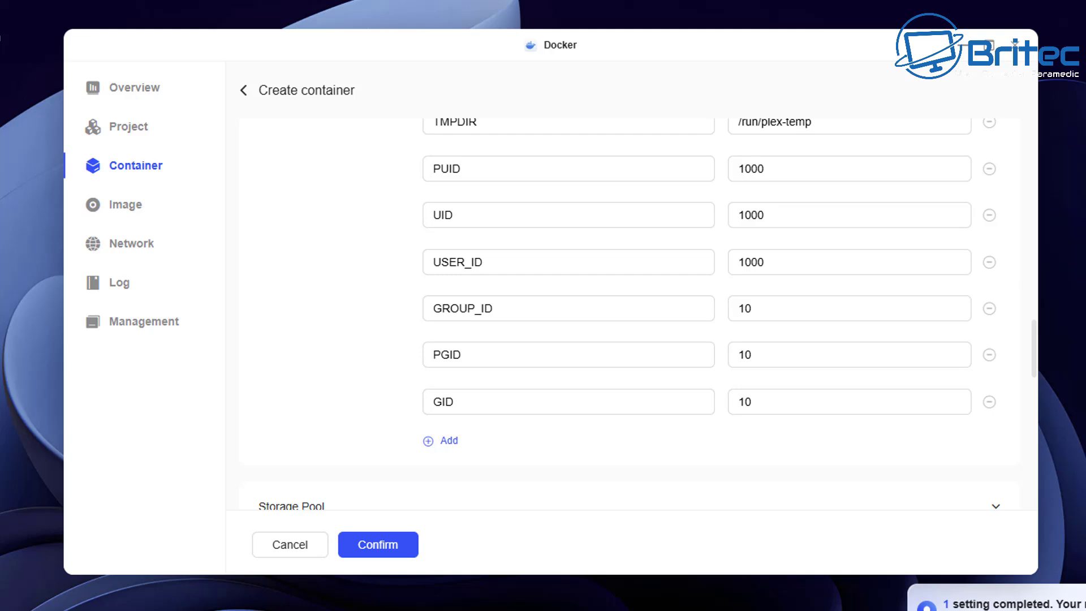
pyautogui.hotkey('alt', 'Tab')
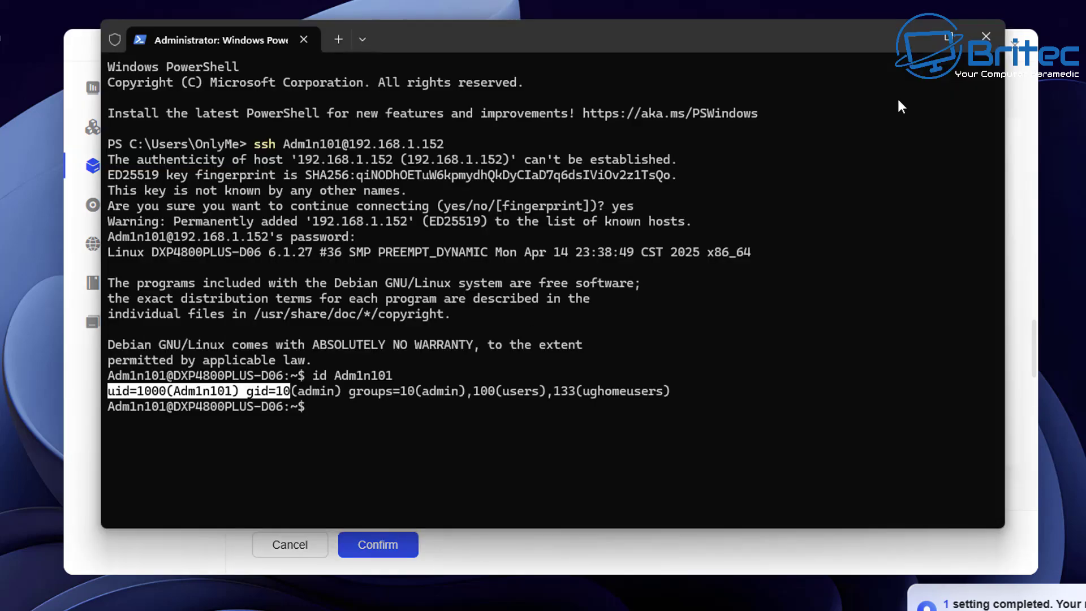
pyautogui.click(922, 40)
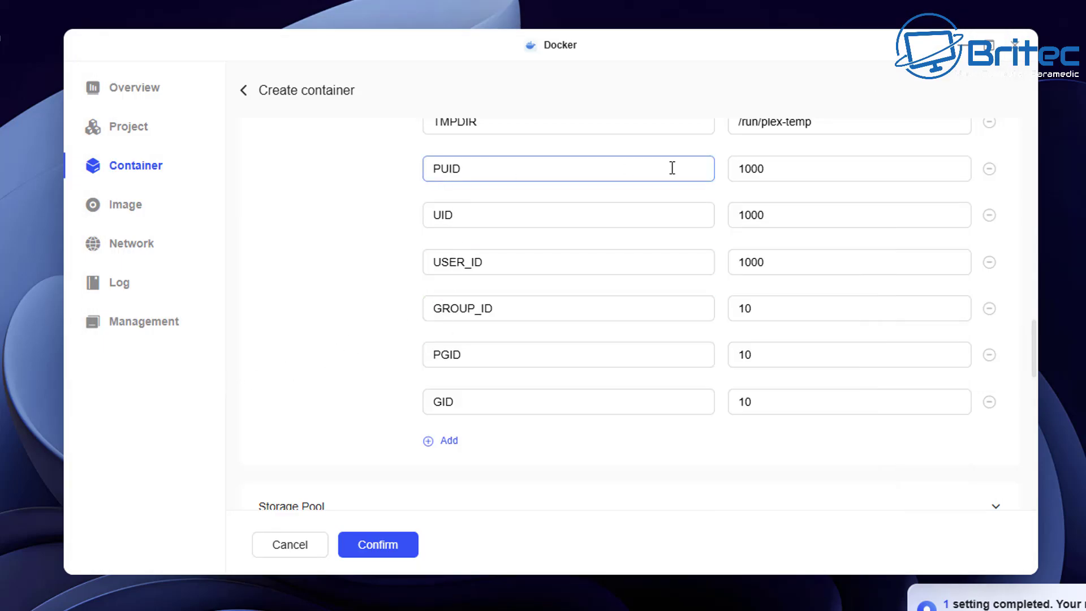
pyautogui.click(764, 165)
pyautogui.click(504, 454)
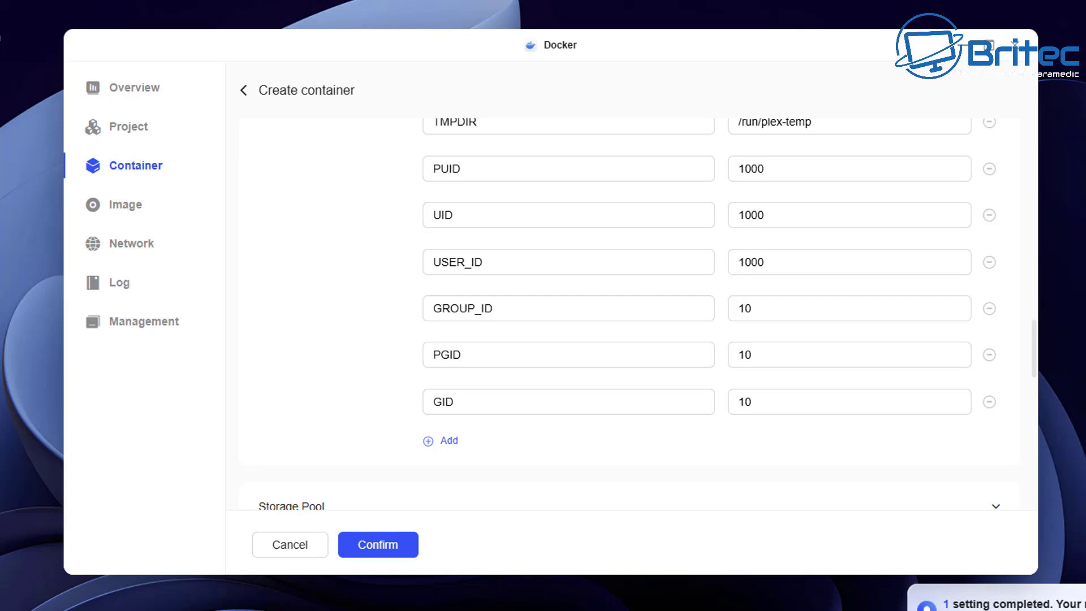
pyautogui.hotkey('alt', 'Tab')
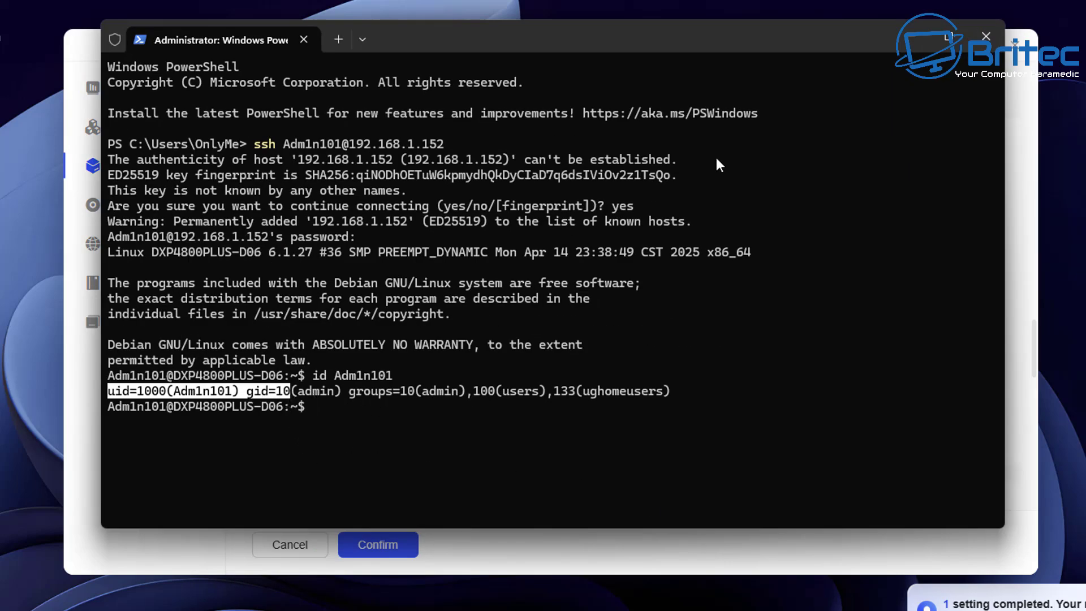
pyautogui.click(934, 38)
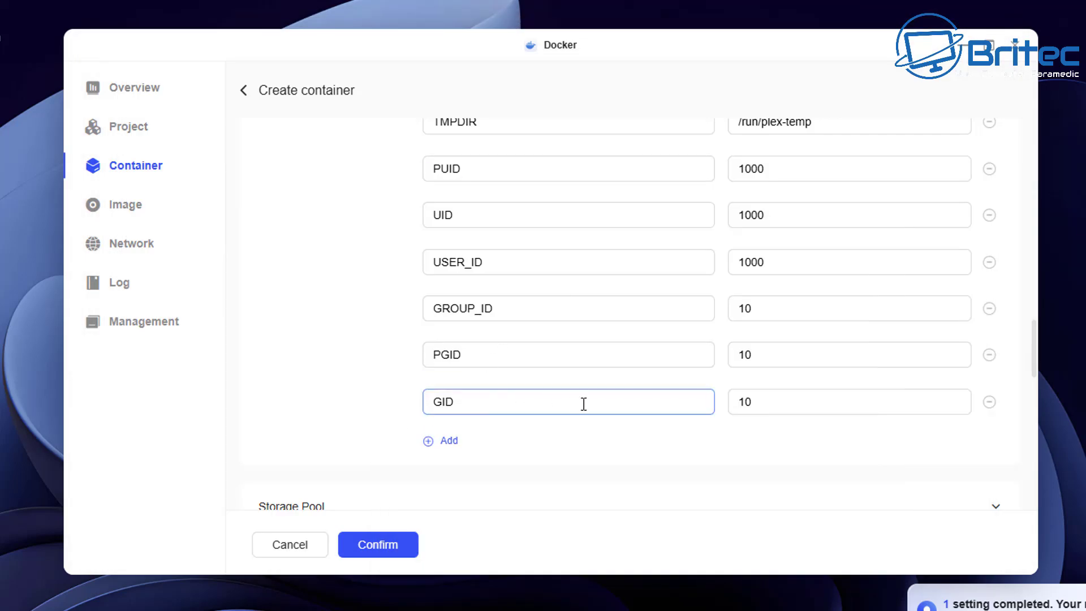
pyautogui.click(776, 403)
pyautogui.click(544, 353)
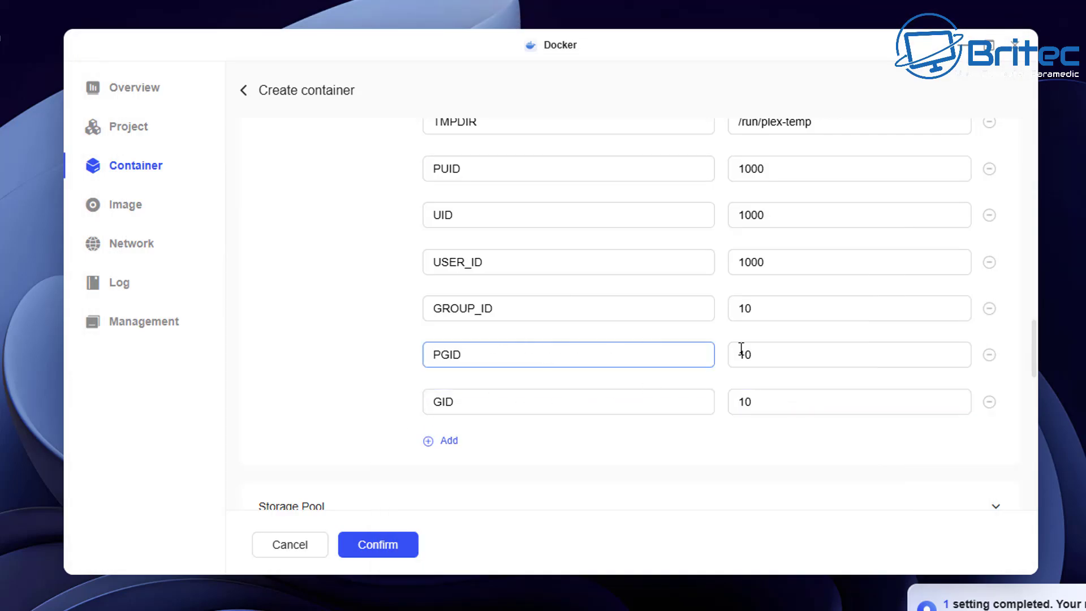
pyautogui.click(781, 353)
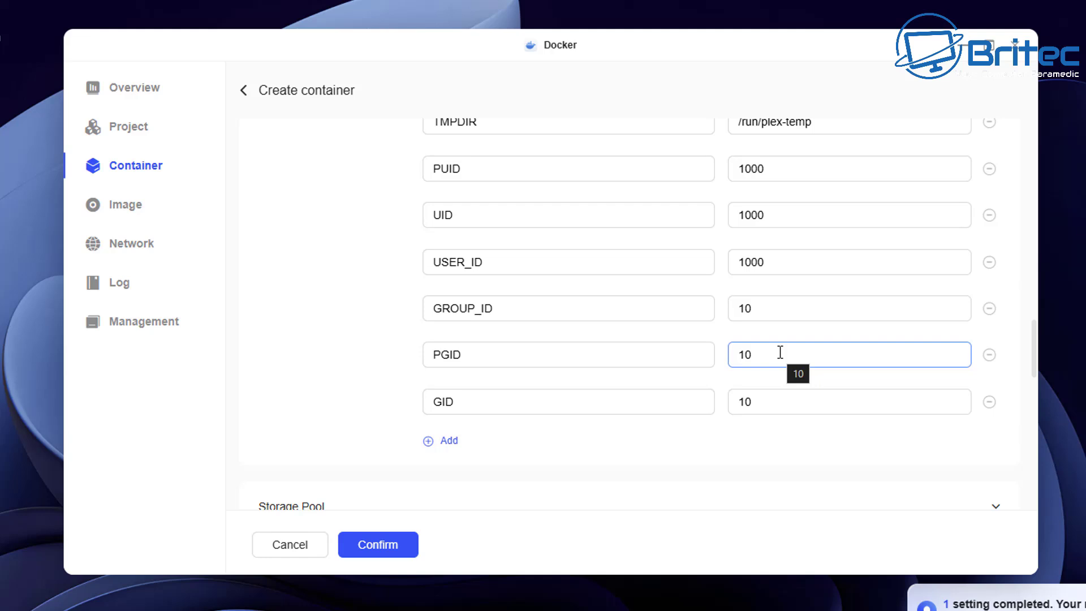
pyautogui.click(1020, 215)
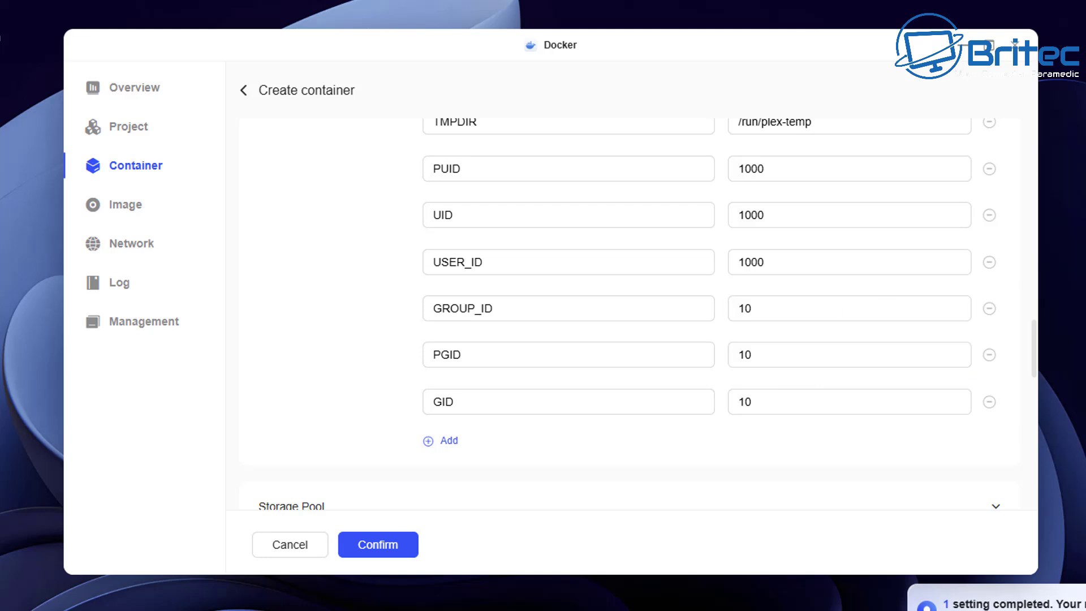
pyautogui.scroll(5, 816, 345)
pyautogui.click(815, 341)
pyautogui.click(981, 351)
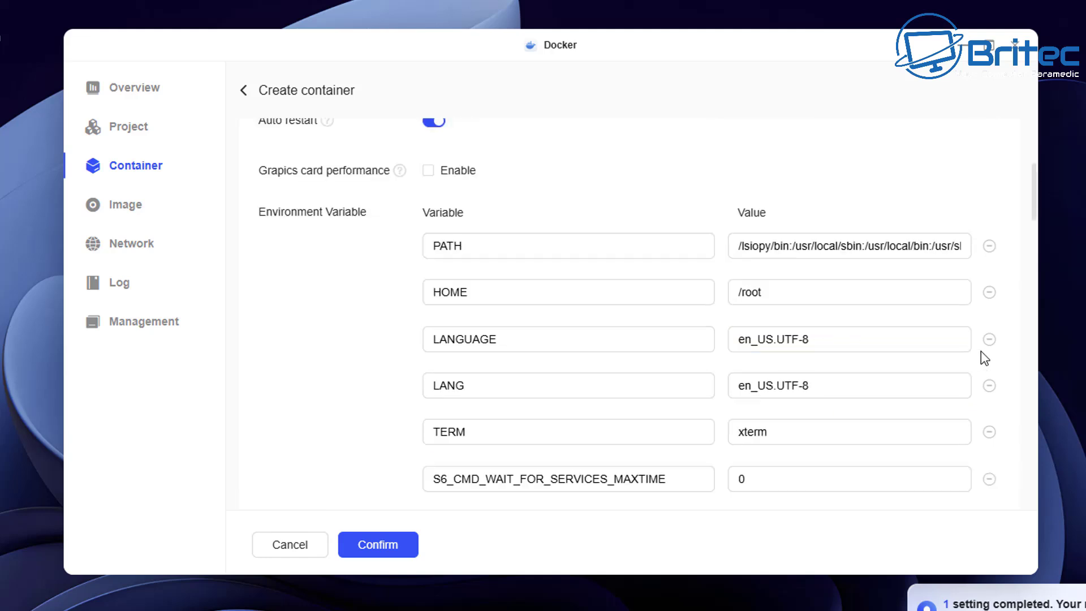
pyautogui.scroll(-9, 861, 419)
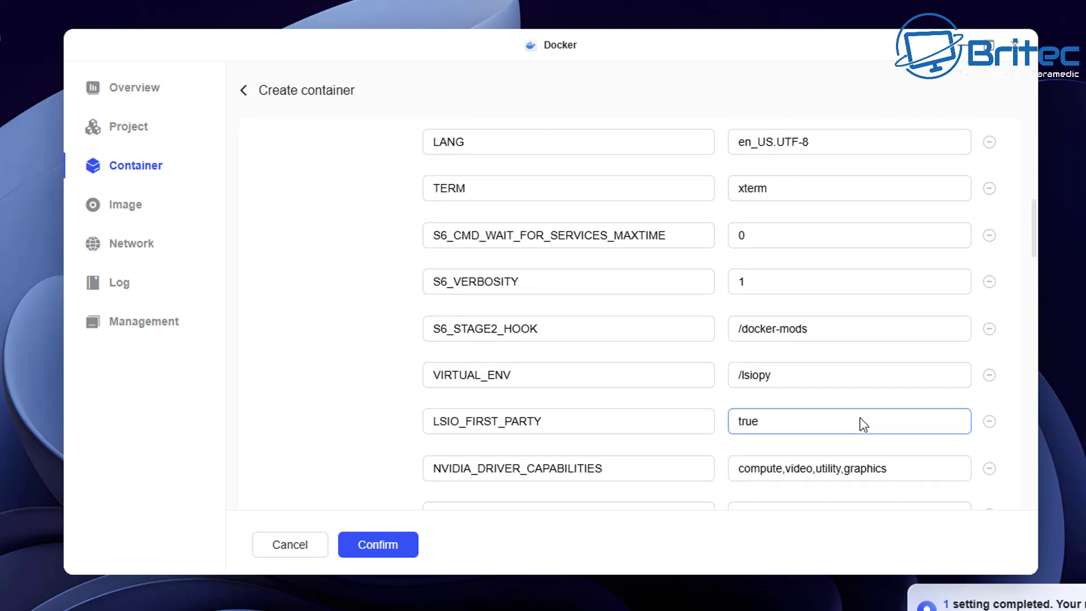
pyautogui.scroll(-3, 860, 417)
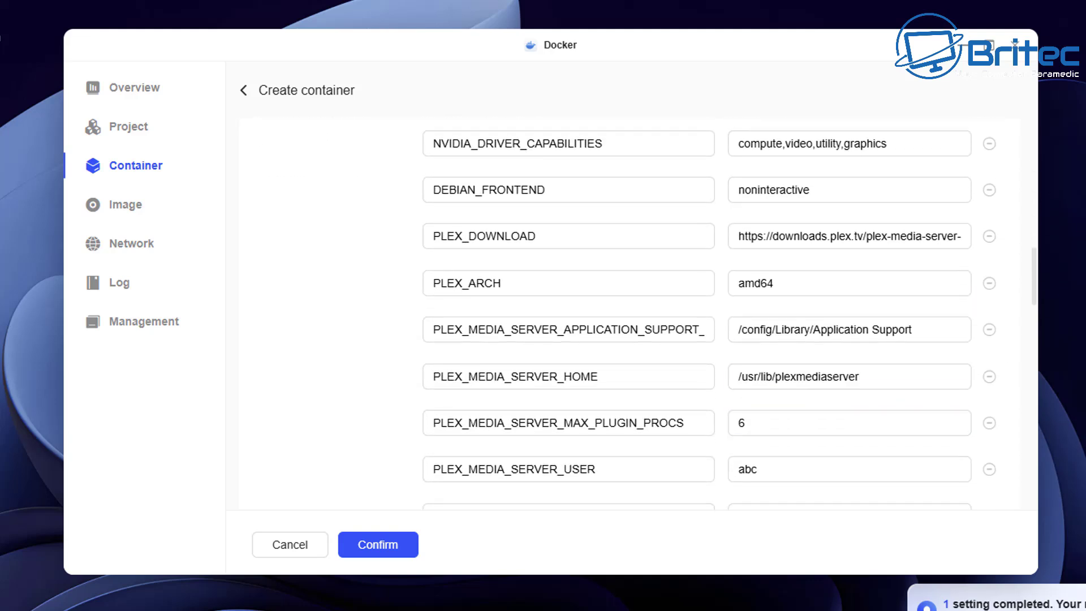
# Step: Confirm the settings and create linuxserver_plex-1 with 'Run container after creation' ticked
pyautogui.click(376, 546)
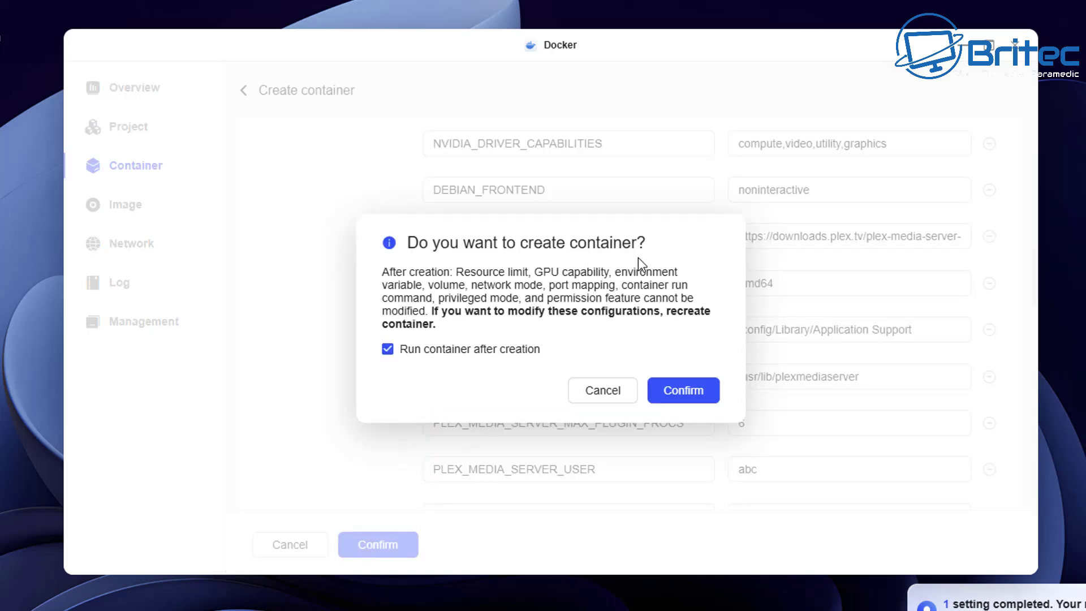
pyautogui.click(680, 397)
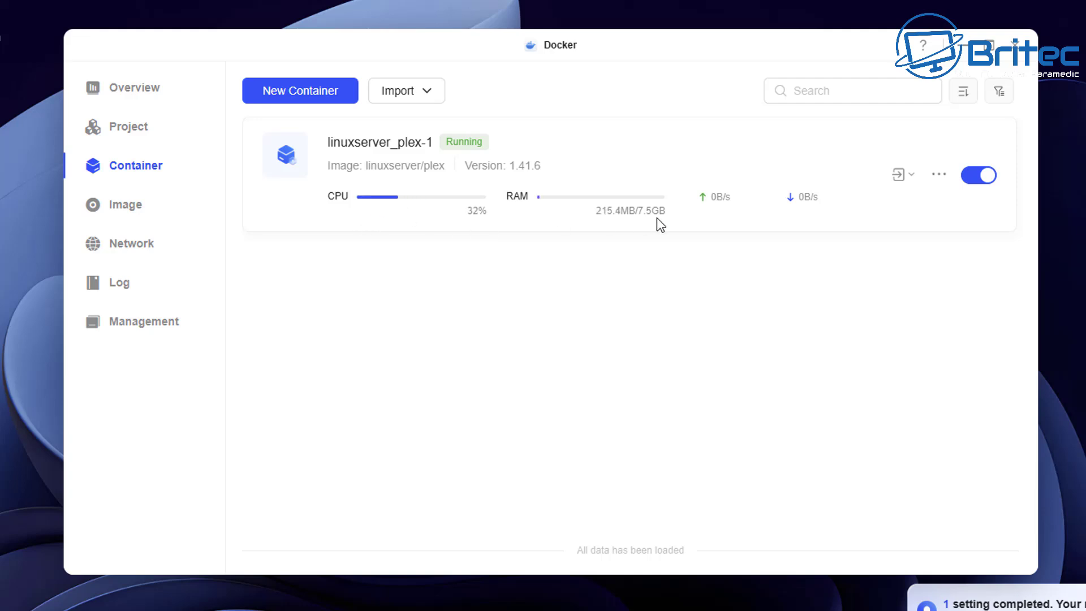
pyautogui.click(934, 179)
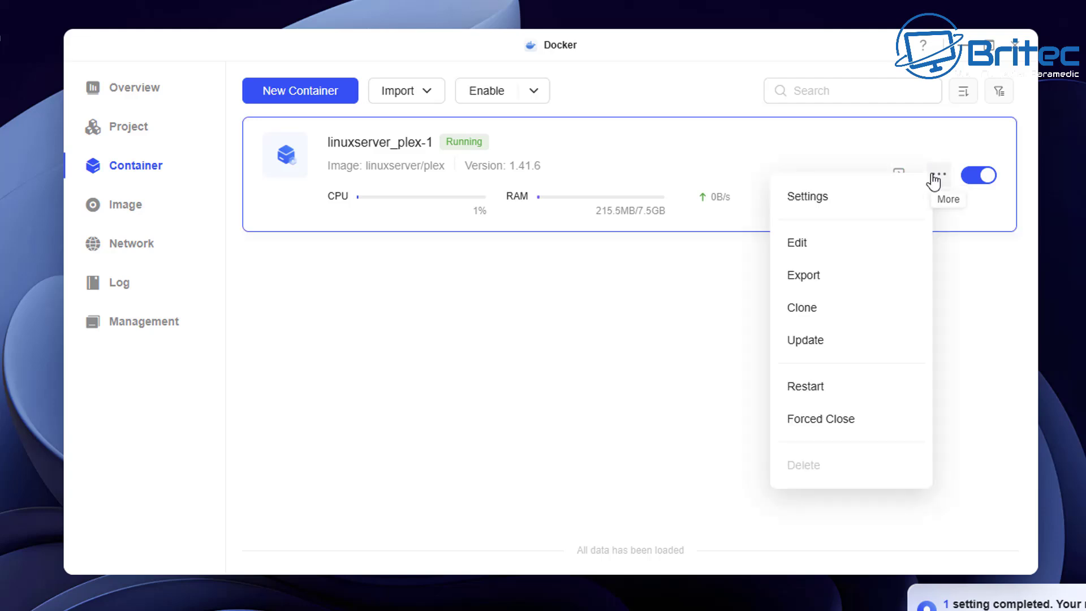
pyautogui.click(823, 254)
pyautogui.scroll(-3, 645, 418)
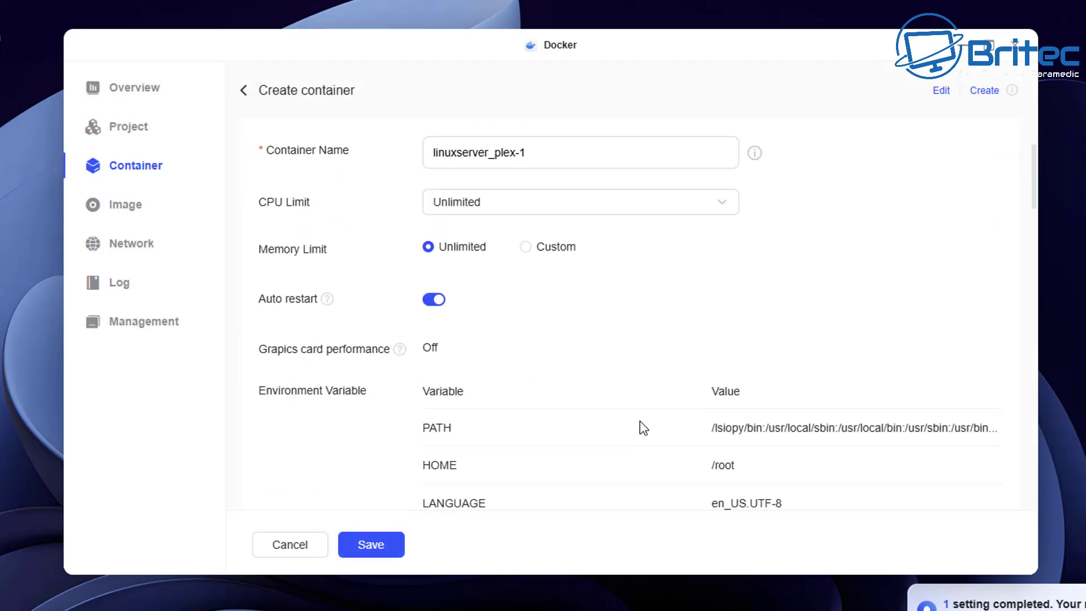
pyautogui.scroll(-10, 643, 428)
pyautogui.scroll(-3, 785, 481)
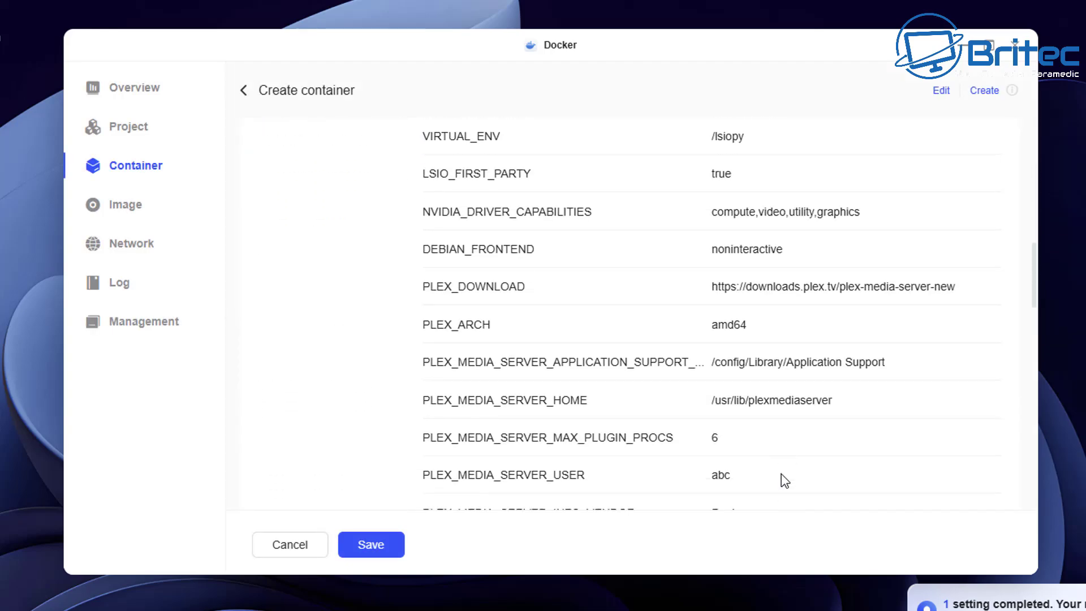
pyautogui.scroll(-5, 775, 475)
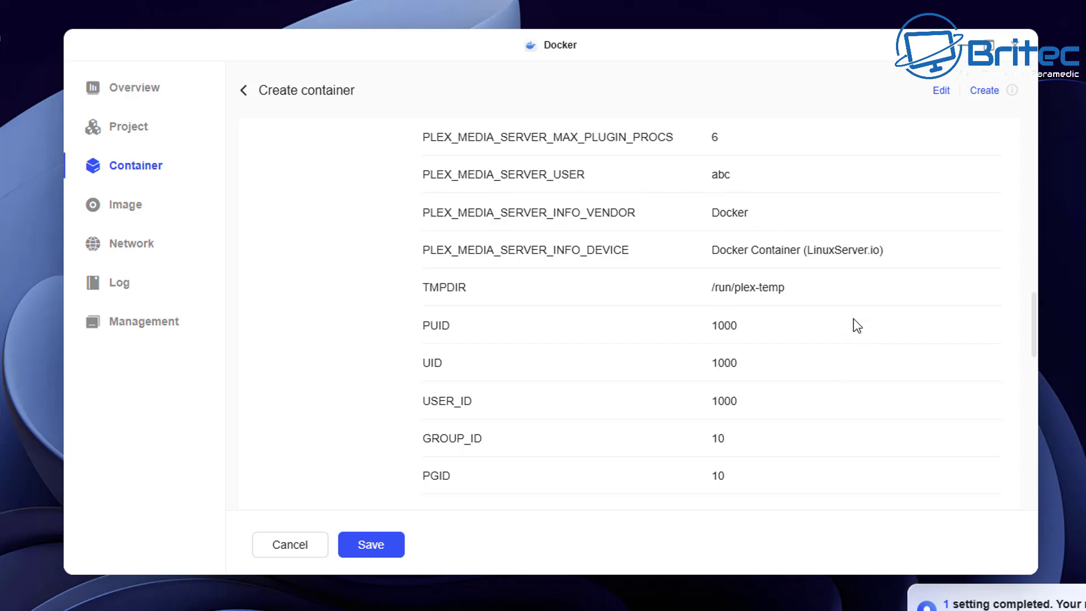
pyautogui.click(294, 548)
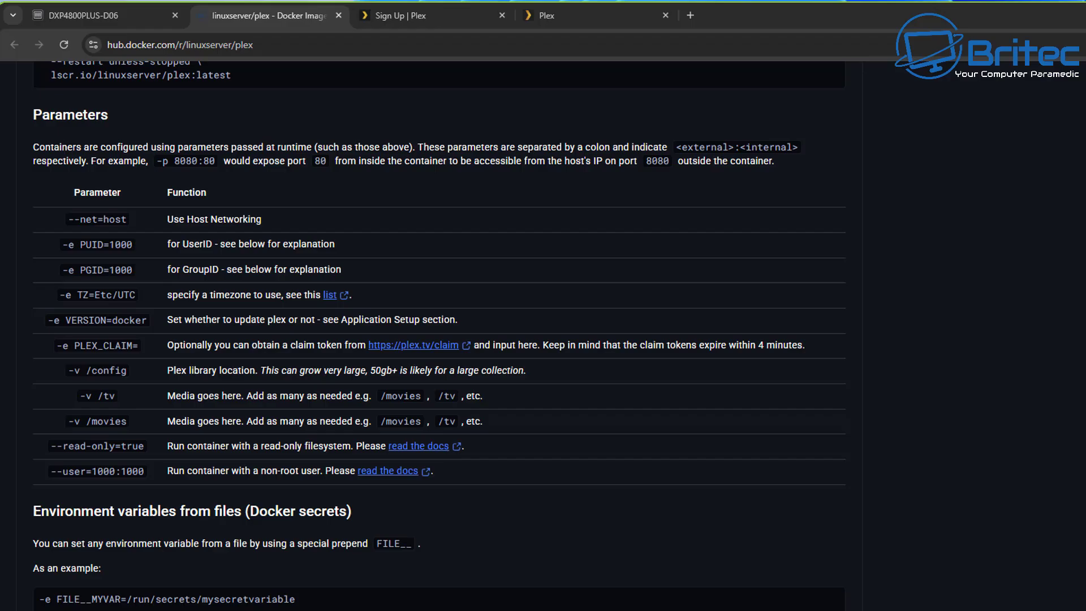
# Step: Select the linuxserver/plex Parameters table on Docker Hub, then deselect it
pyautogui.moveTo(11, 107); pyautogui.dragTo(734, 467)
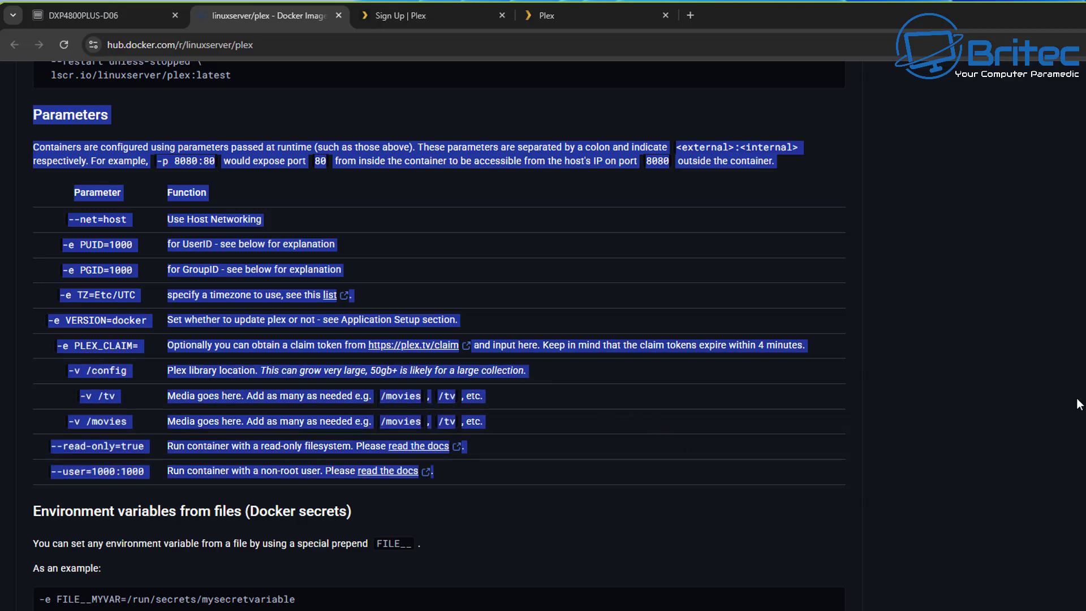
pyautogui.click(1017, 409)
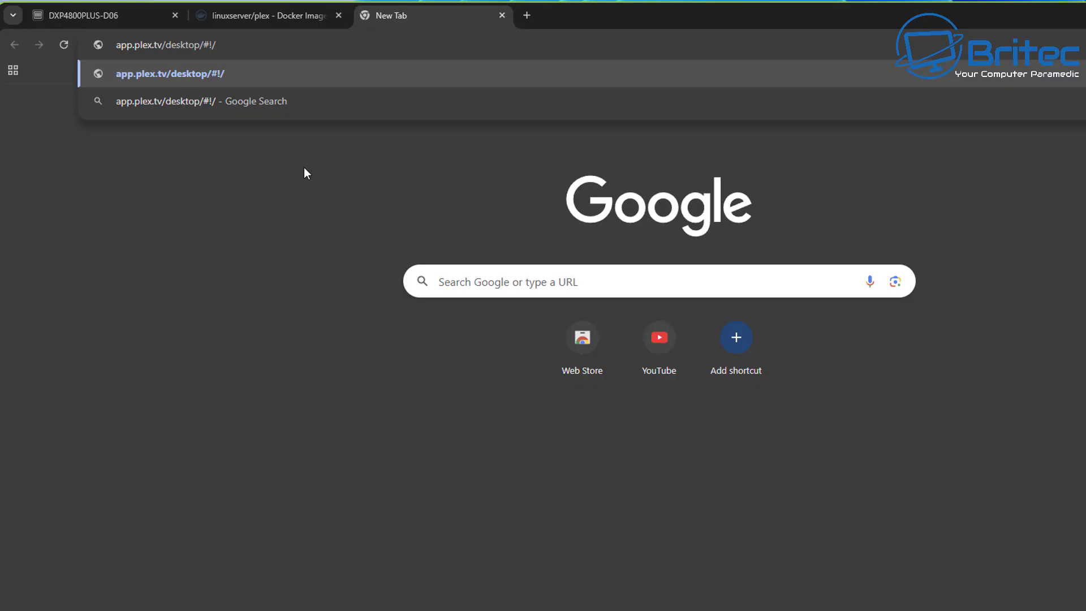
# Step: Load app.plex.tv/desktop and create a Plex account using the email option
pyautogui.press('Return')
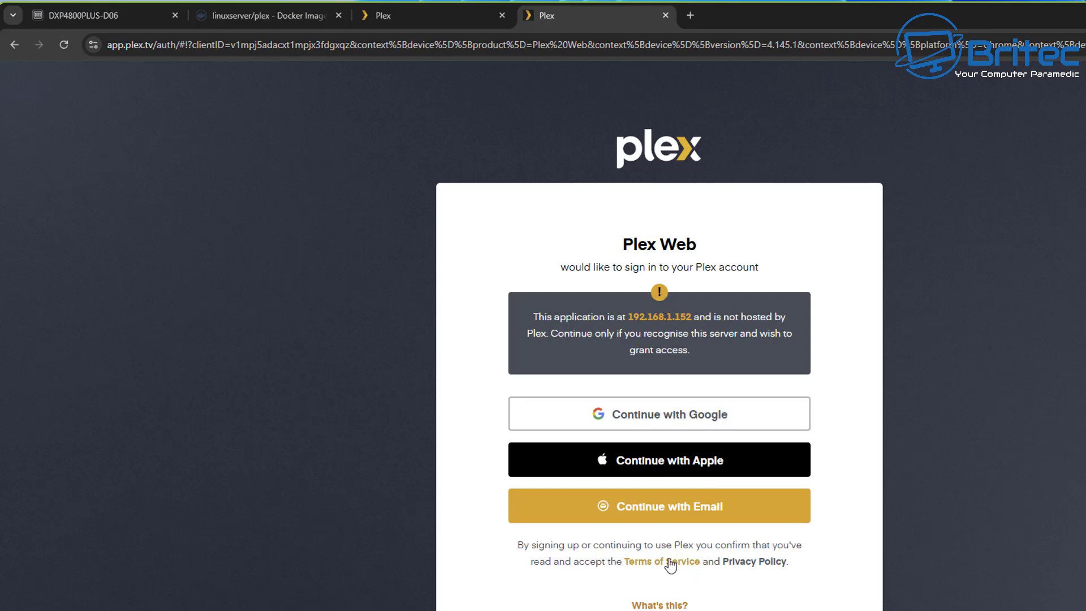
pyautogui.click(671, 511)
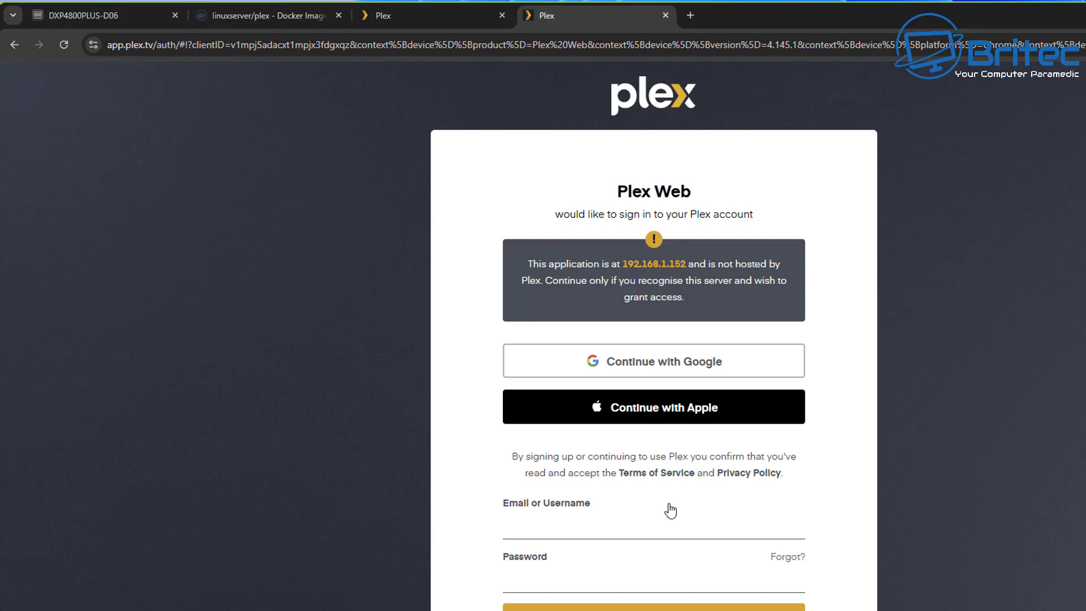
pyautogui.scroll(-1, 843, 508)
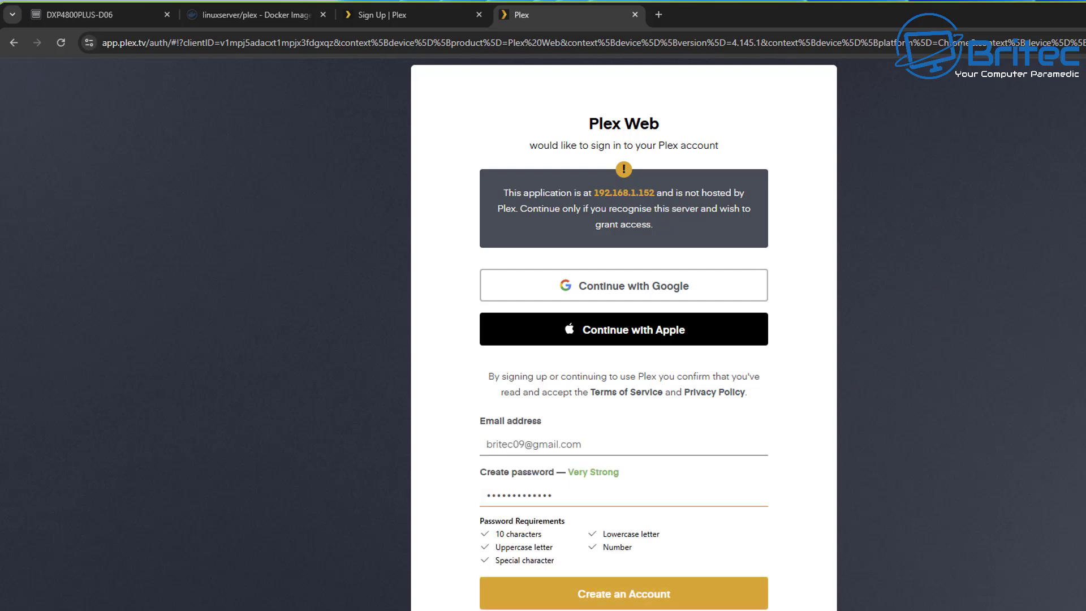
pyautogui.click(634, 594)
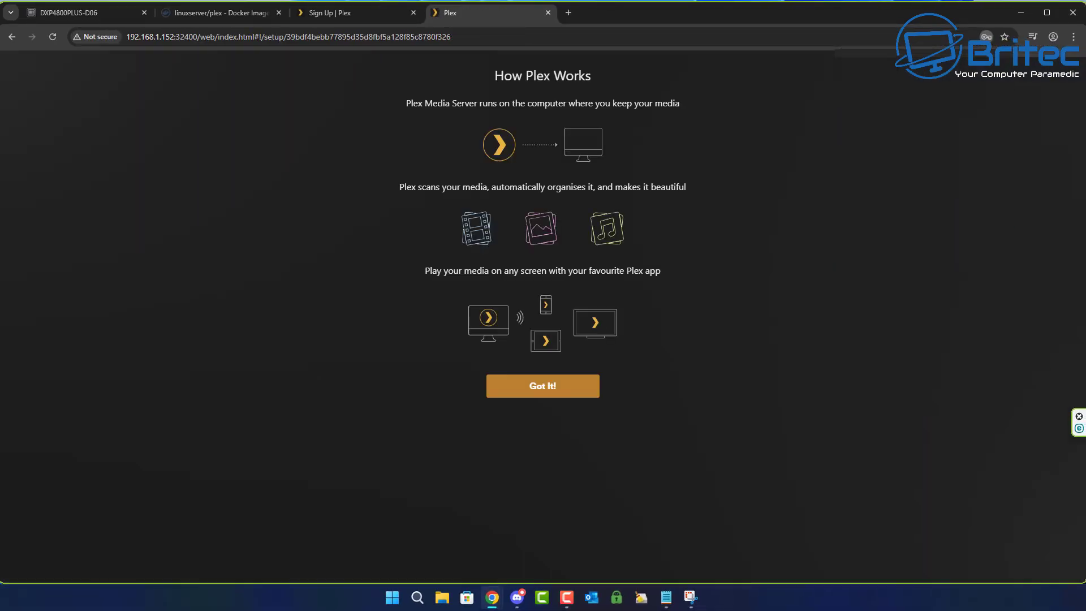
# Step: Dismiss the How Plex Works introduction and close the Plex Pass offer
pyautogui.press('F10')
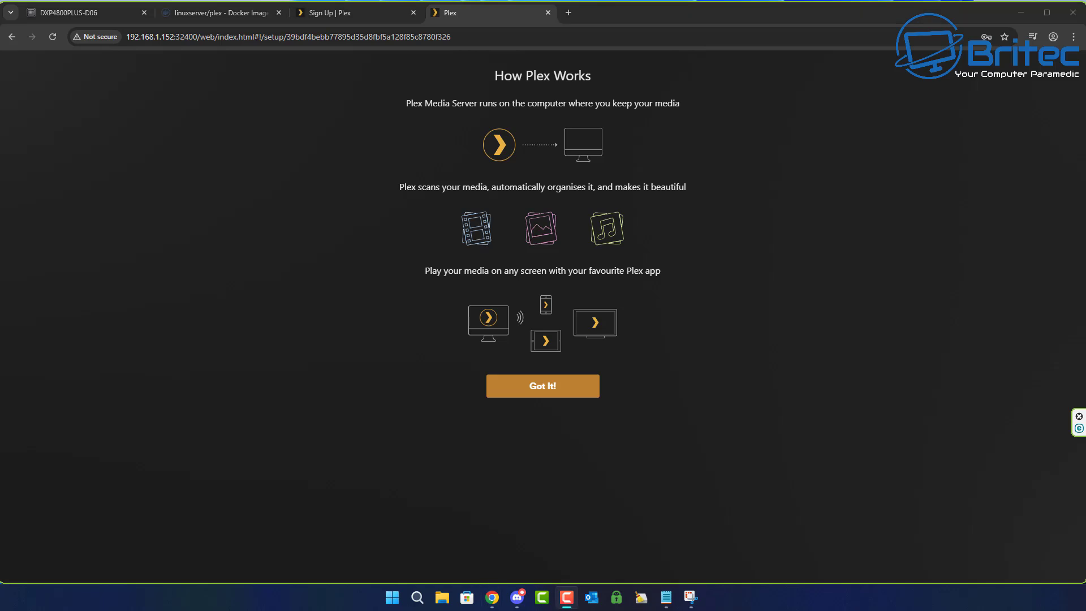
pyautogui.click(557, 393)
pyautogui.click(557, 394)
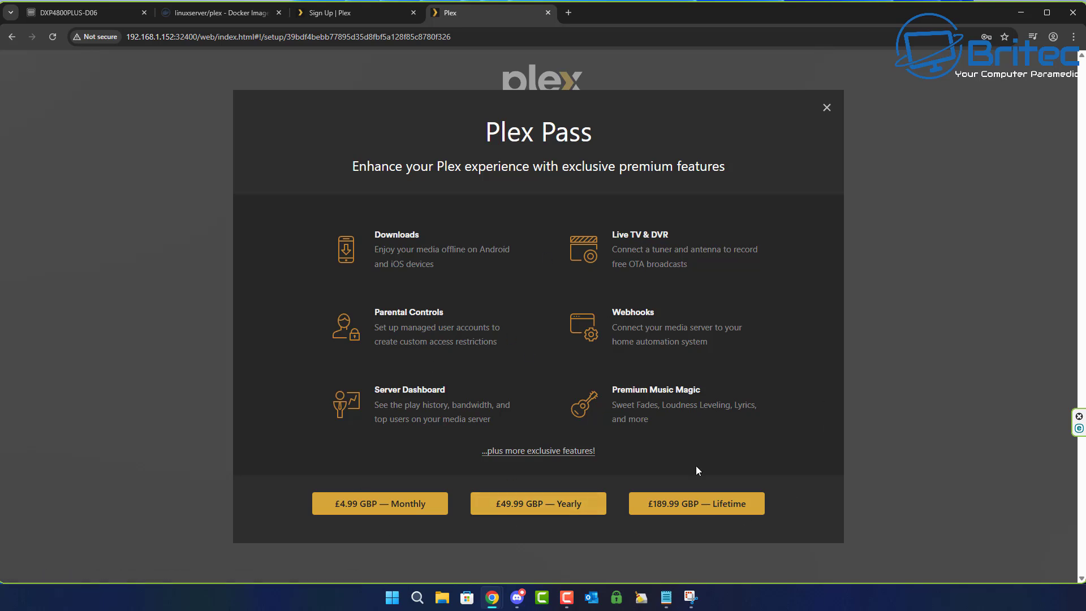
pyautogui.click(826, 107)
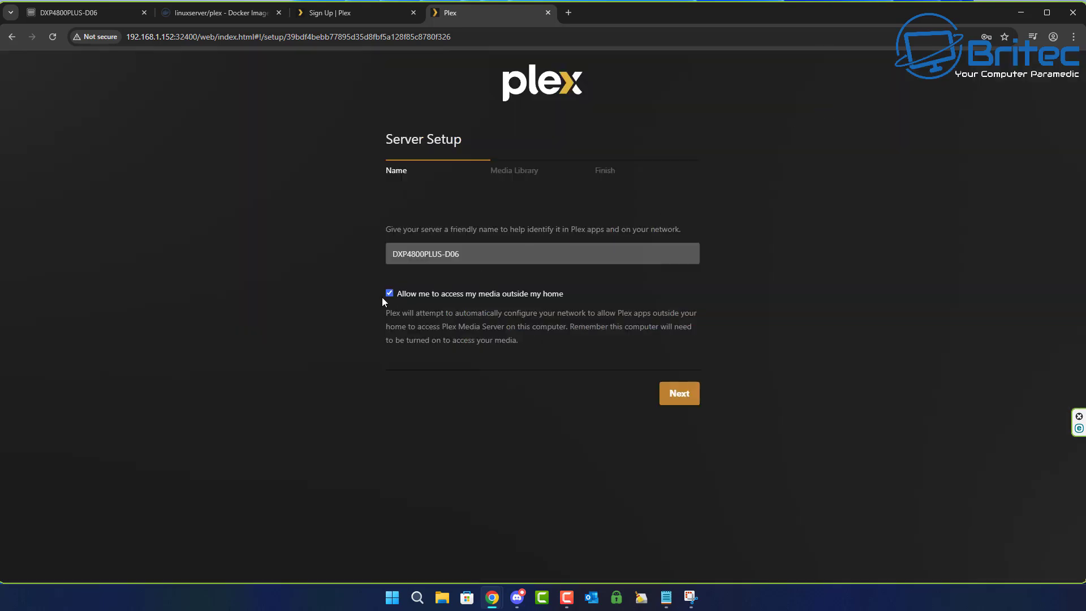
# Step: Rename the server to MyPlex, disable outside-home access, and continue to the next step
pyautogui.click(475, 250)
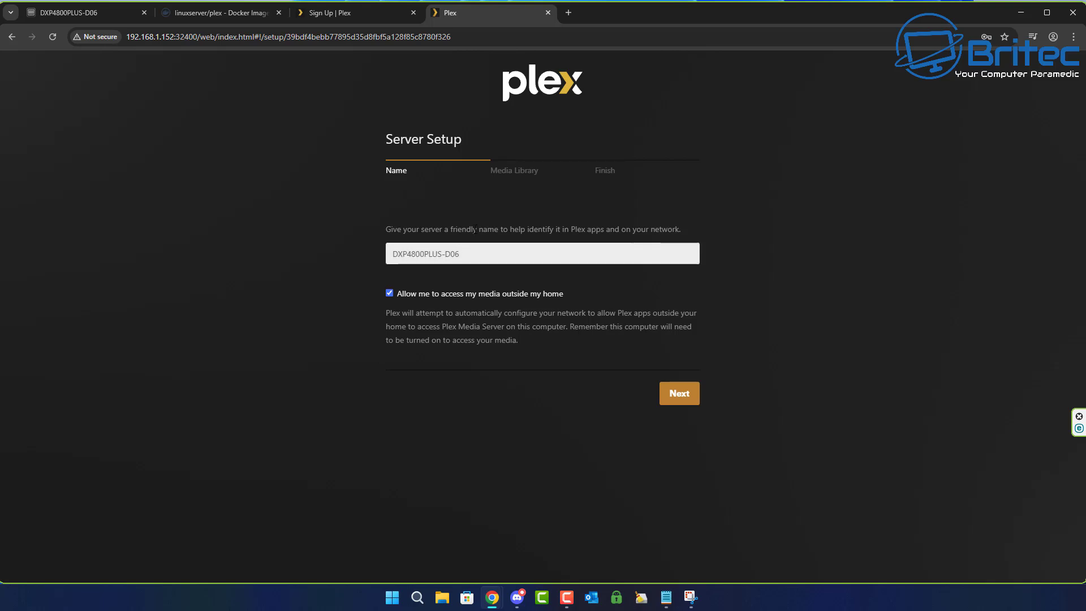
pyautogui.tripleClick(476, 252)
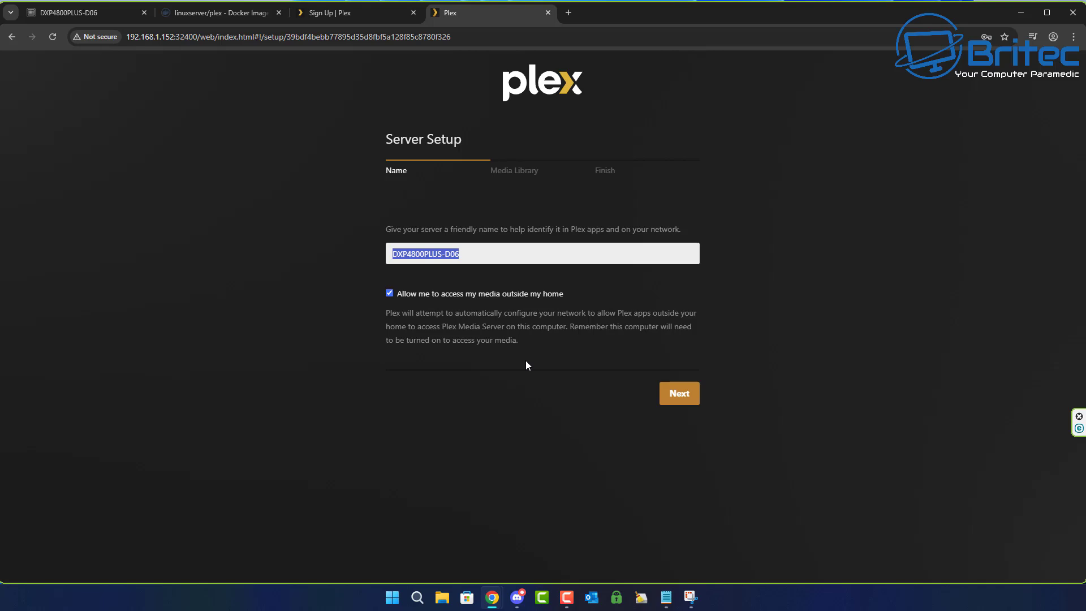
pyautogui.write('MyPle')
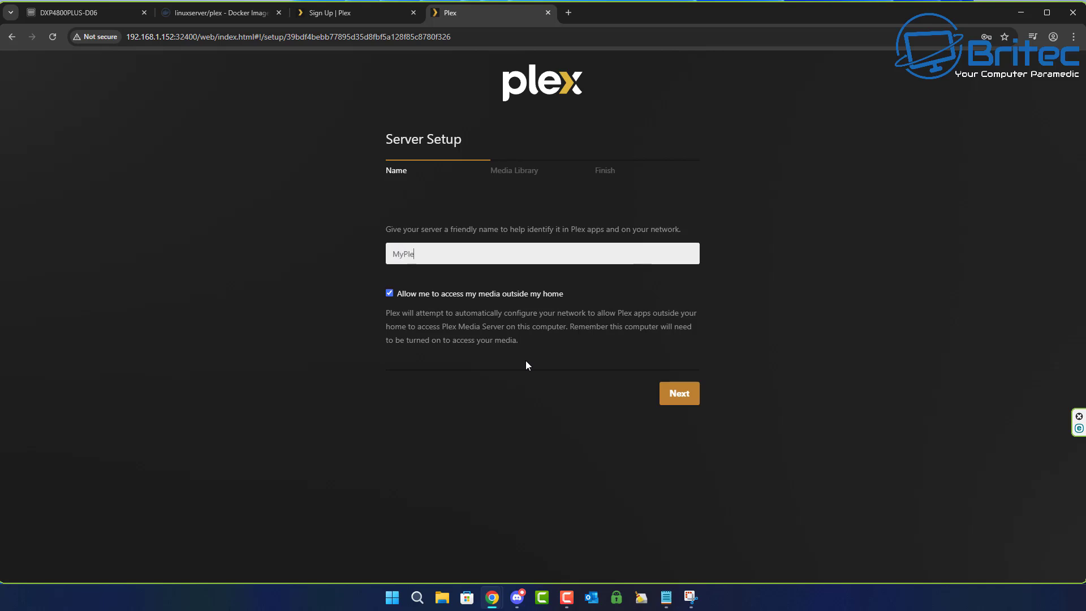
pyautogui.write('x')
pyautogui.click(538, 307)
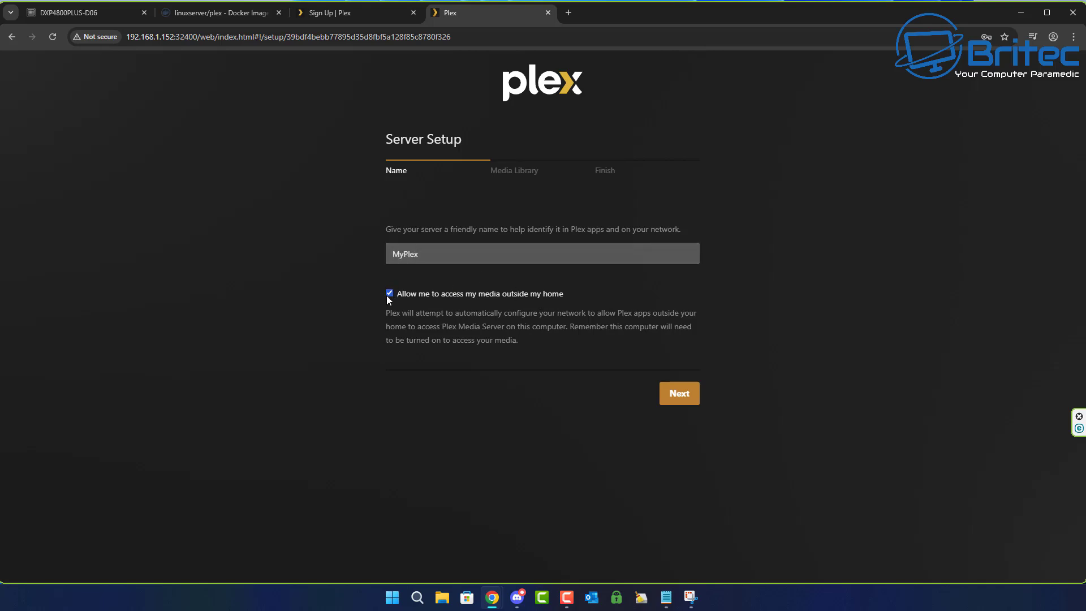
pyautogui.click(683, 391)
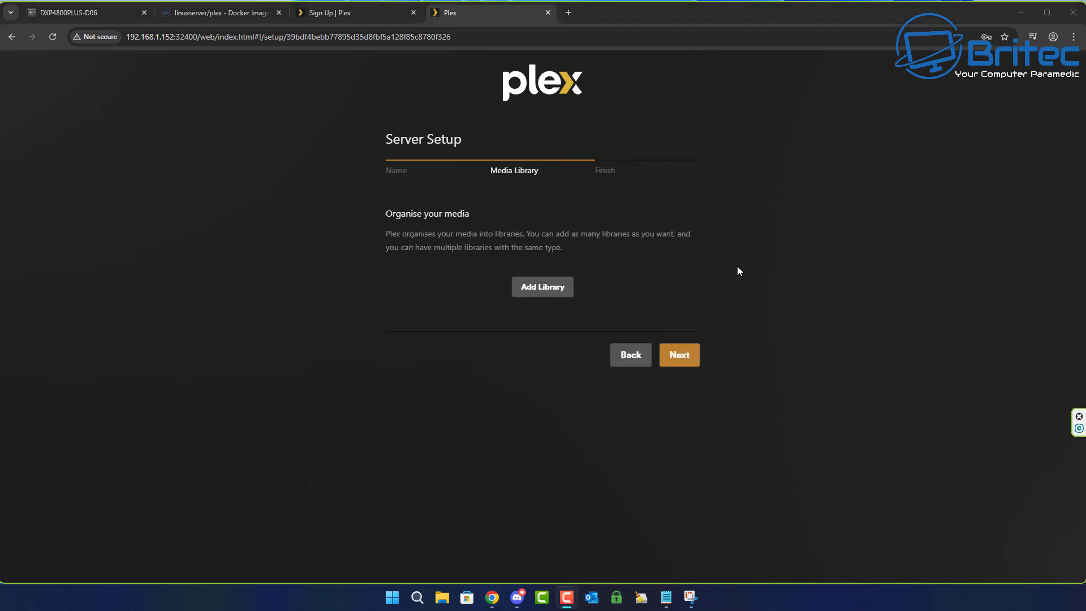
# Step: Start a new library of type Films and proceed to its folder settings
pyautogui.click(541, 293)
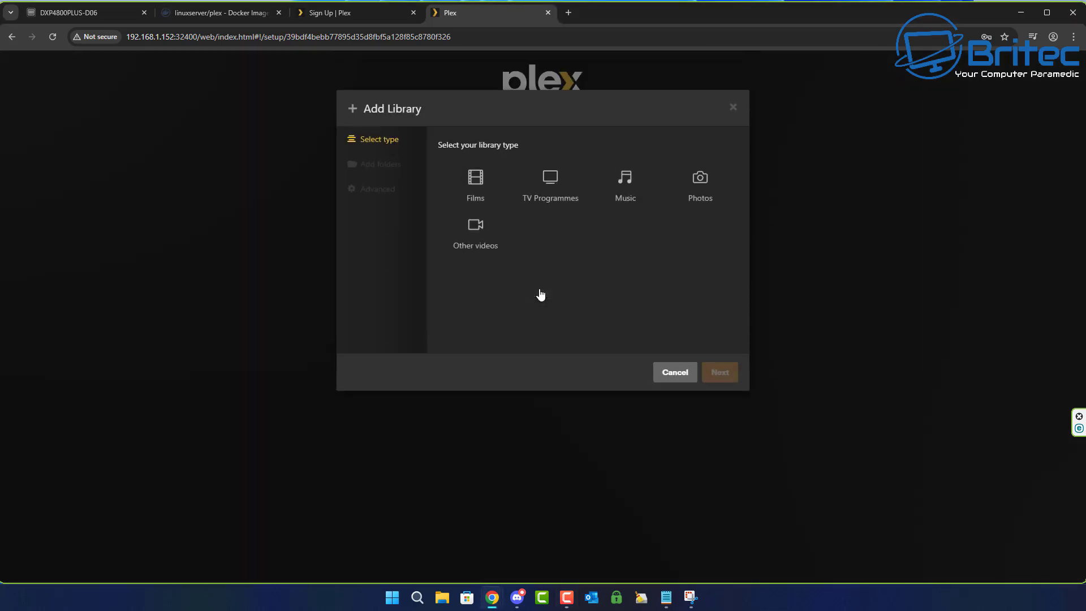
pyautogui.click(468, 197)
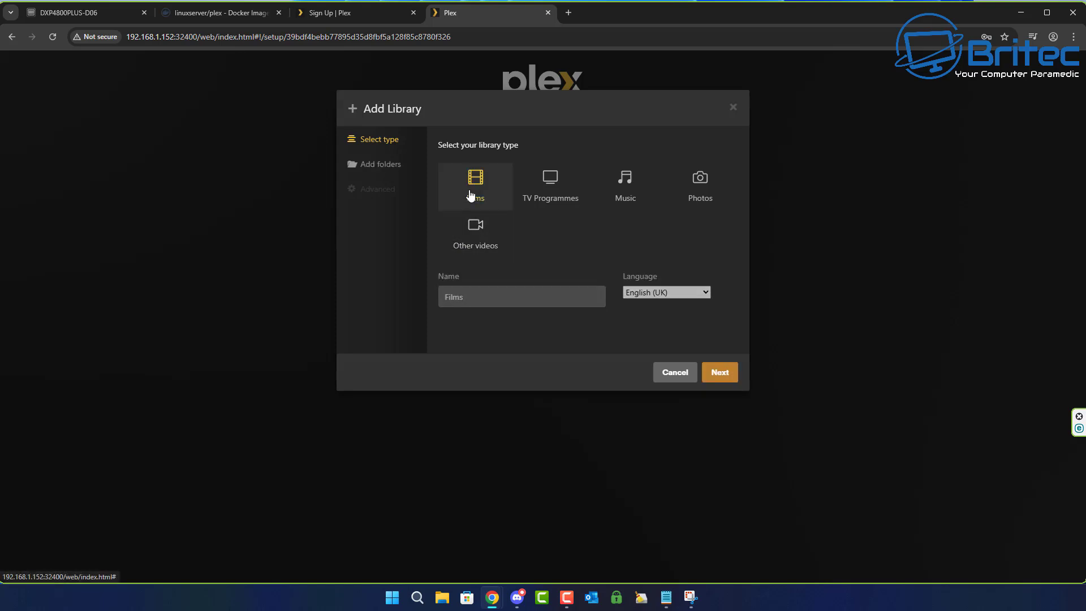
pyautogui.click(561, 299)
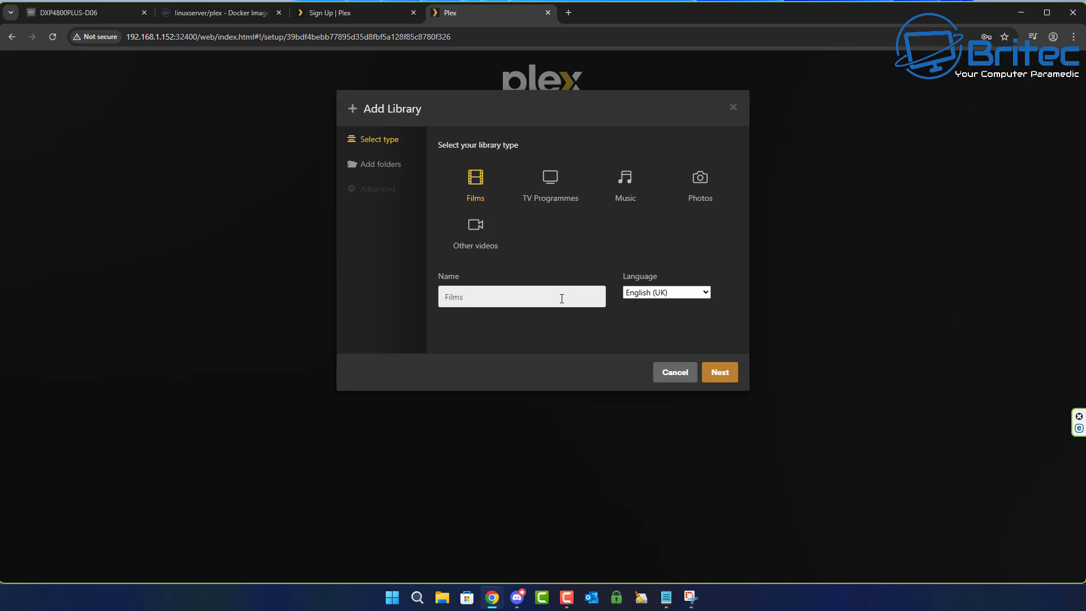
pyautogui.click(721, 373)
# Step: Add the /Movies folder and create the Films library
pyautogui.click(605, 180)
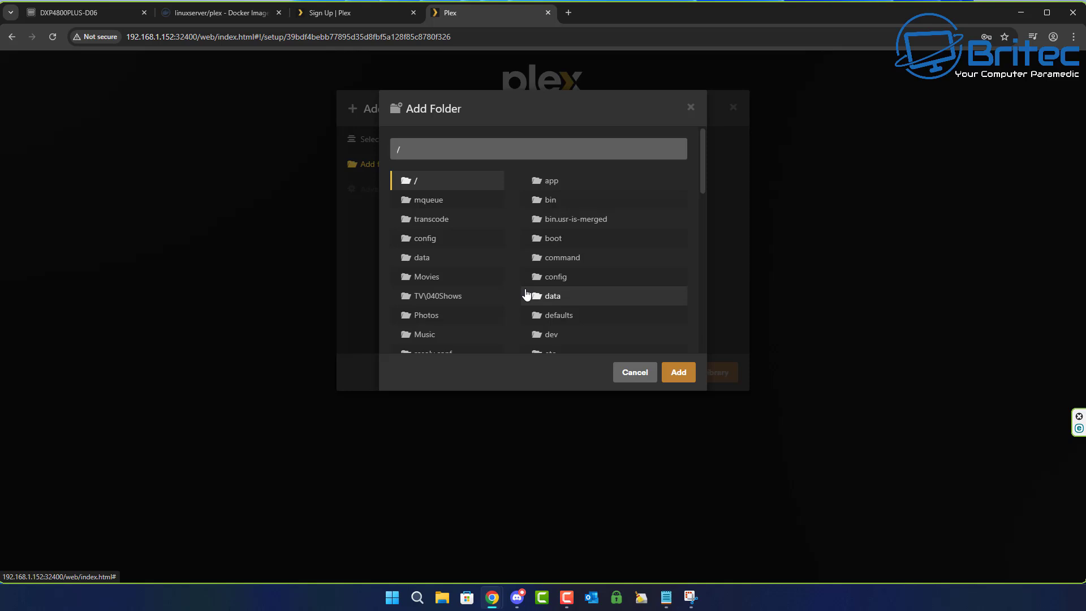
pyautogui.click(439, 277)
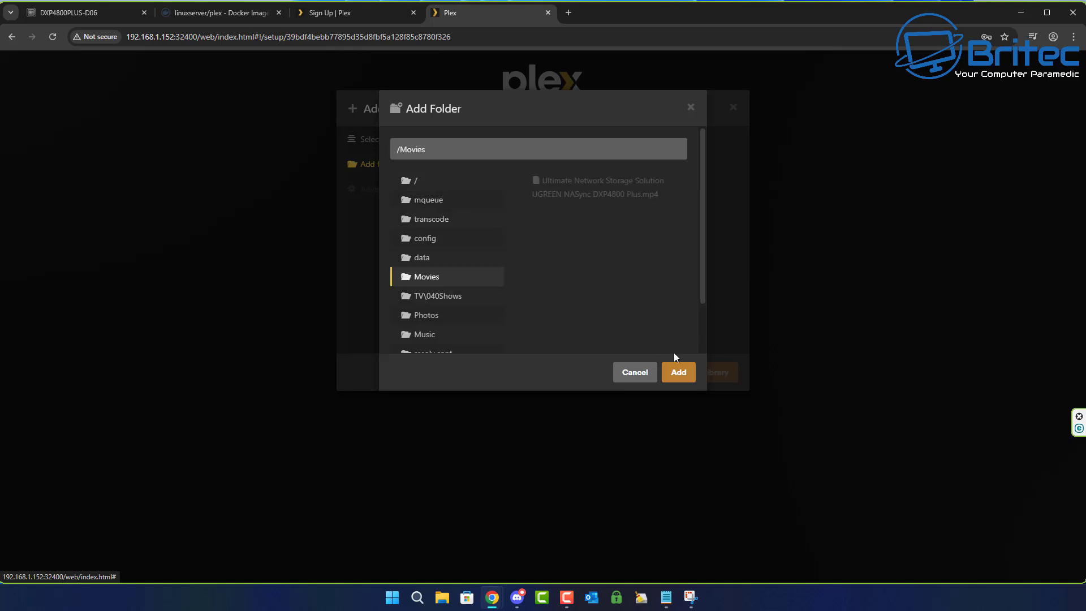
pyautogui.click(678, 378)
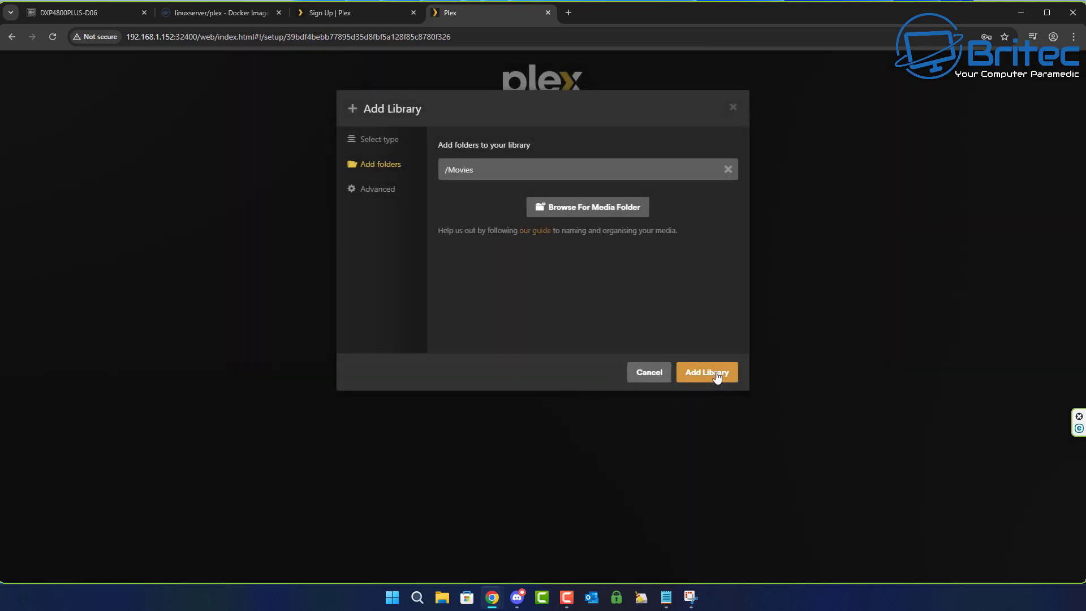
pyautogui.click(716, 375)
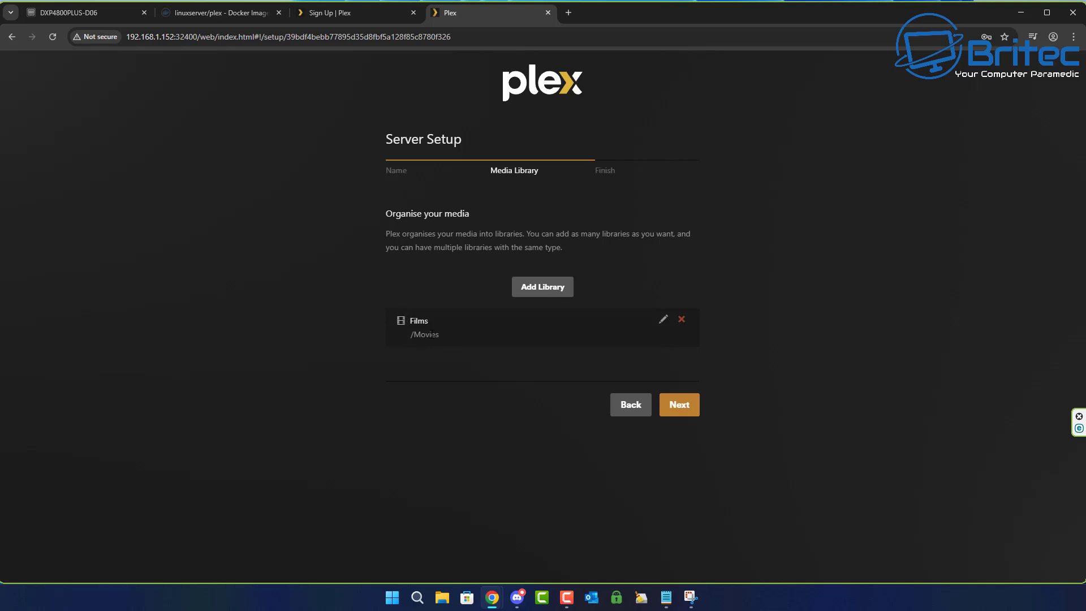
# Step: Close the extra Add Library dialog and advance setup to the Finish step
pyautogui.click(542, 296)
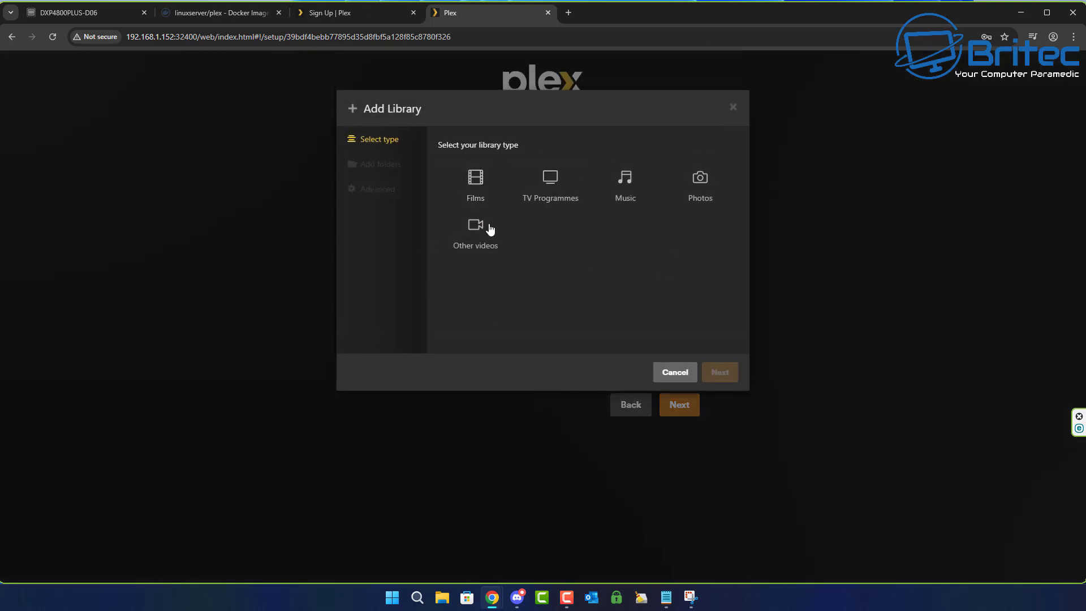
pyautogui.click(732, 109)
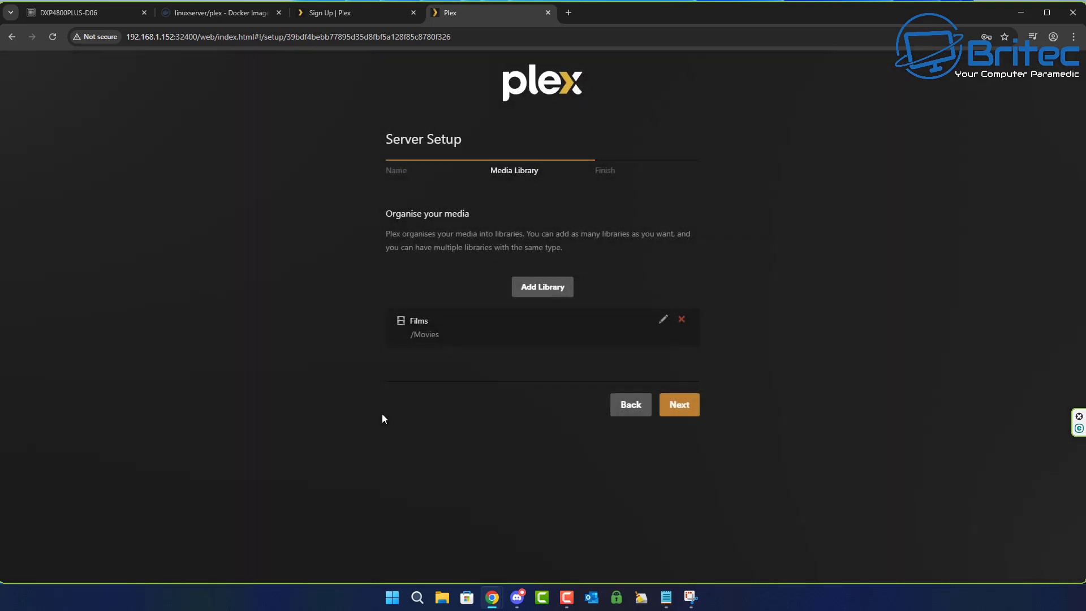
pyautogui.click(679, 405)
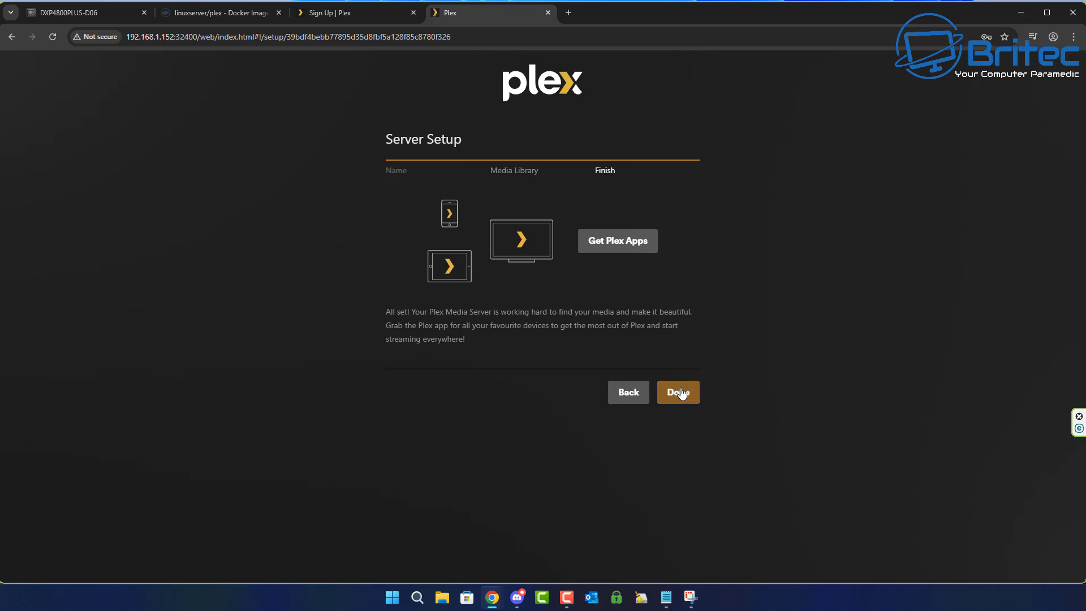
# Step: Finish Plex setup, then play, pause and stop the Ultimate Network Storage Solution film
pyautogui.click(682, 393)
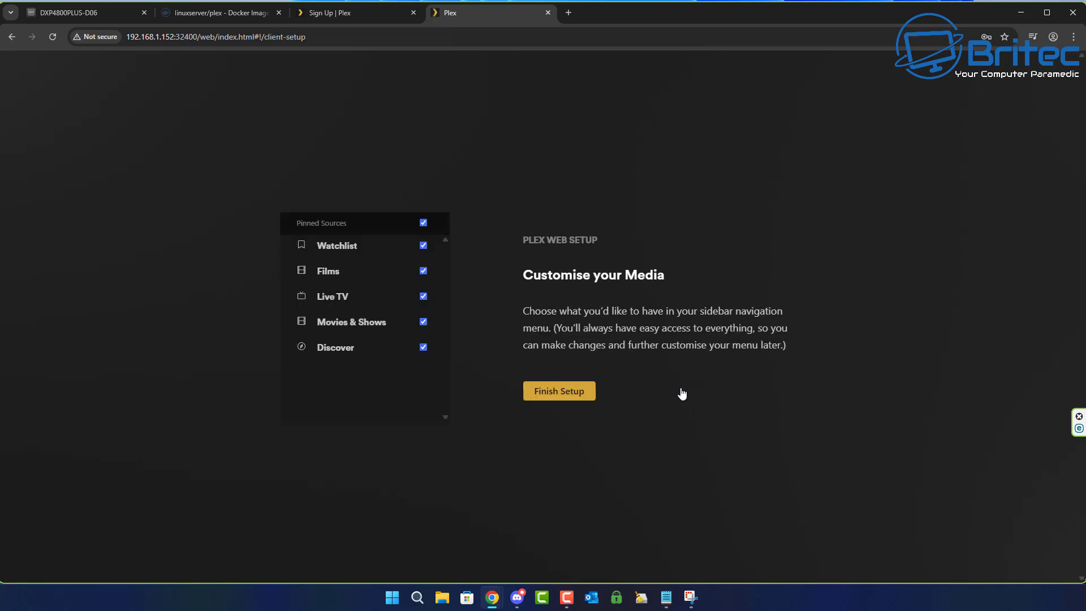
pyautogui.click(561, 390)
pyautogui.click(232, 257)
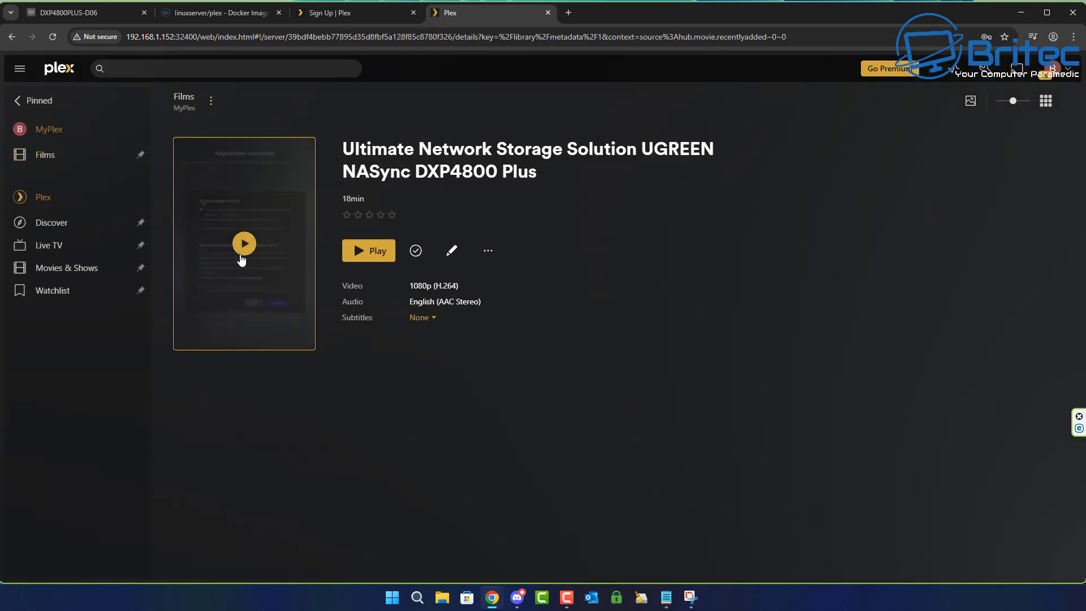
pyautogui.click(243, 246)
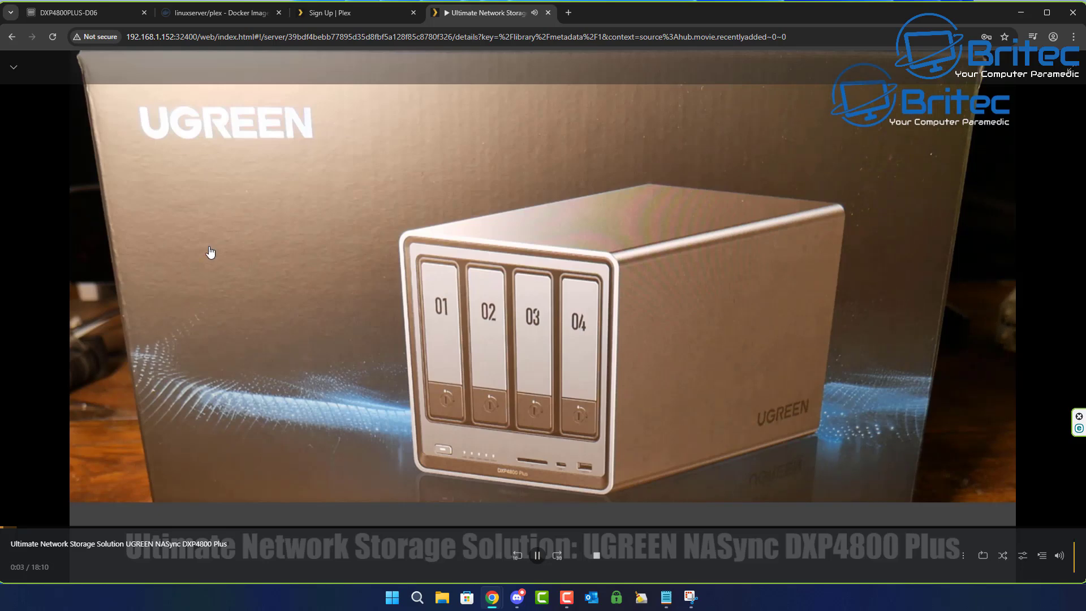
pyautogui.click(539, 557)
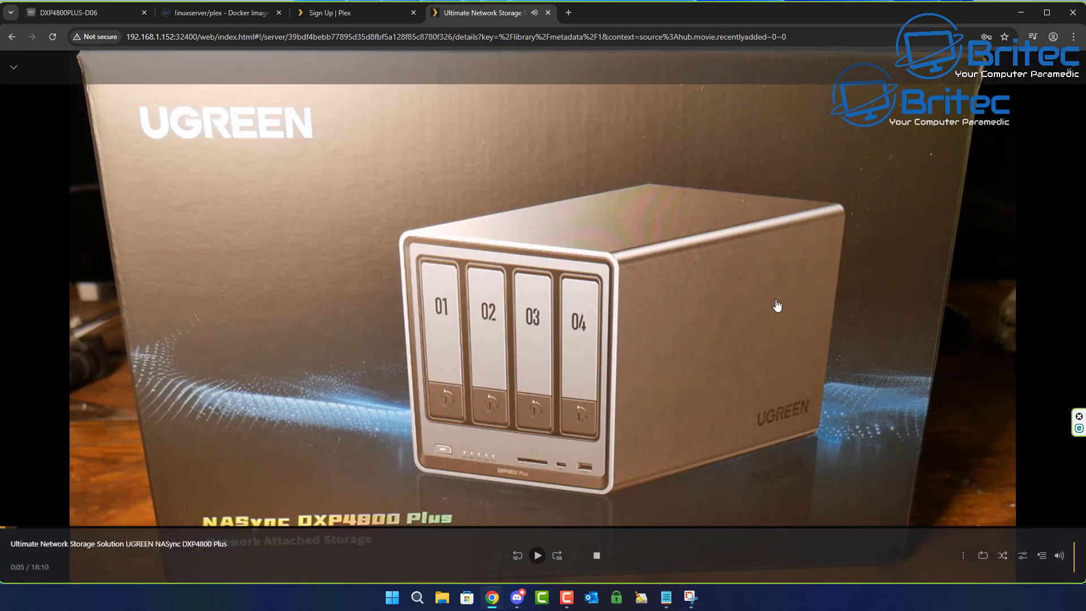
pyautogui.click(597, 558)
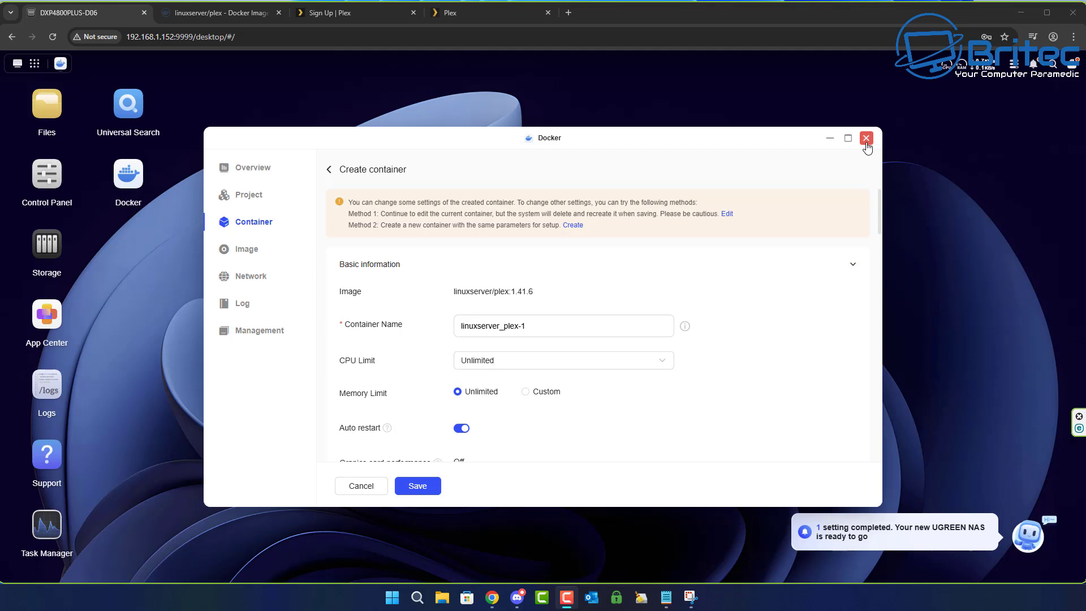
# Step: Save linuxserver_plex-1's settings, close Docker, check the Plex shared folder's subfolders, then close Files
pyautogui.click(408, 491)
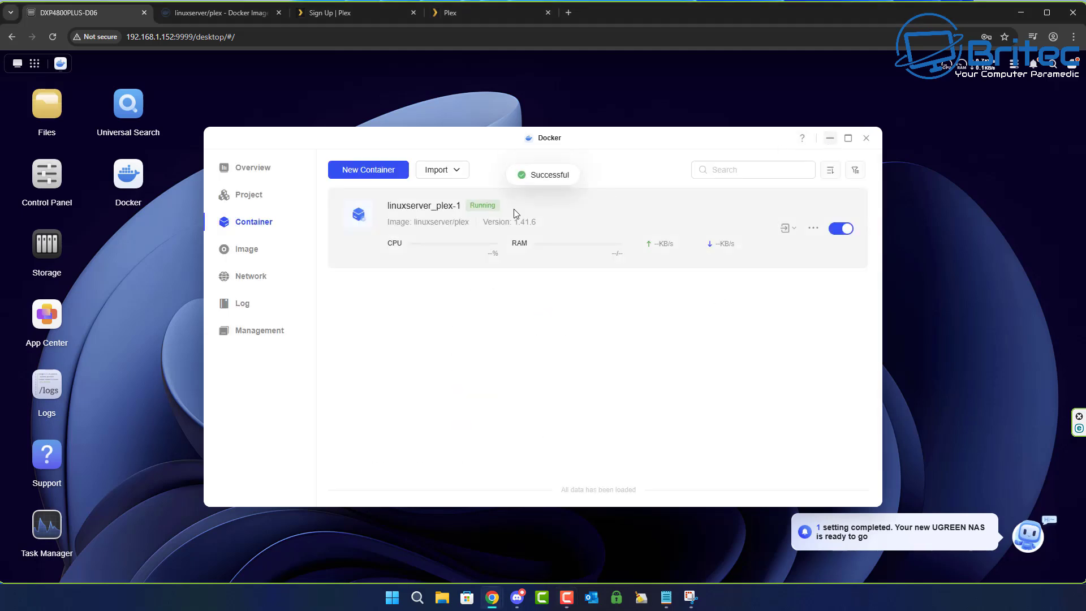
pyautogui.click(866, 138)
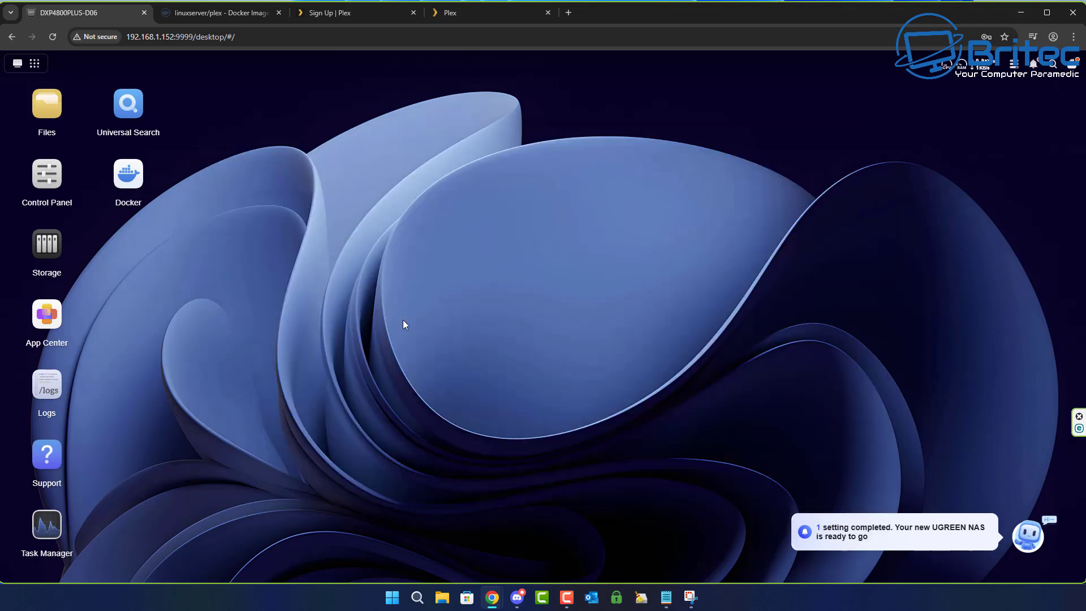
pyautogui.click(46, 114)
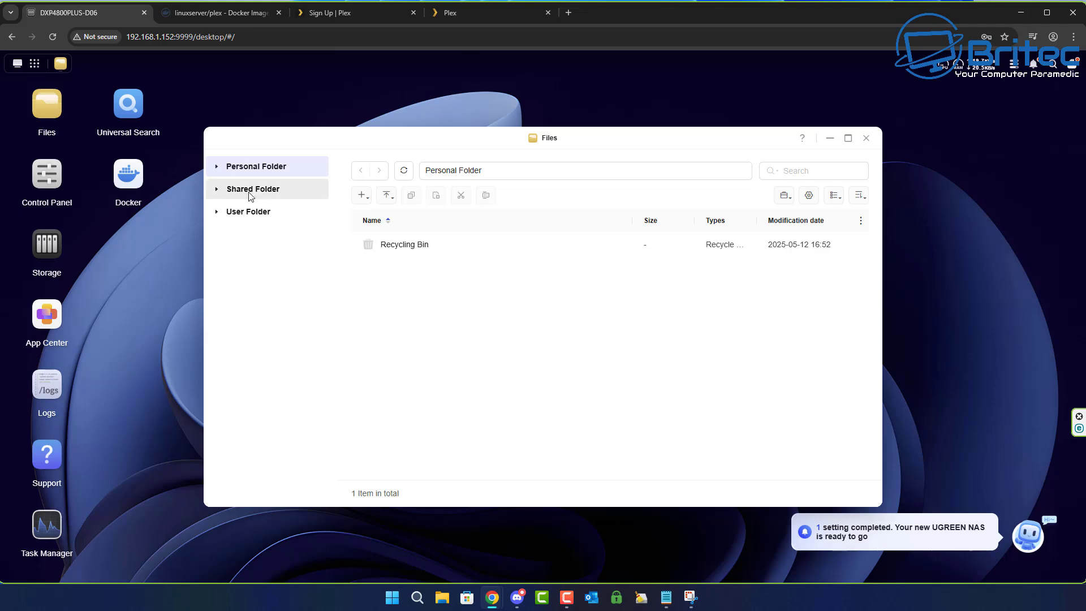
pyautogui.click(249, 190)
pyautogui.click(391, 271)
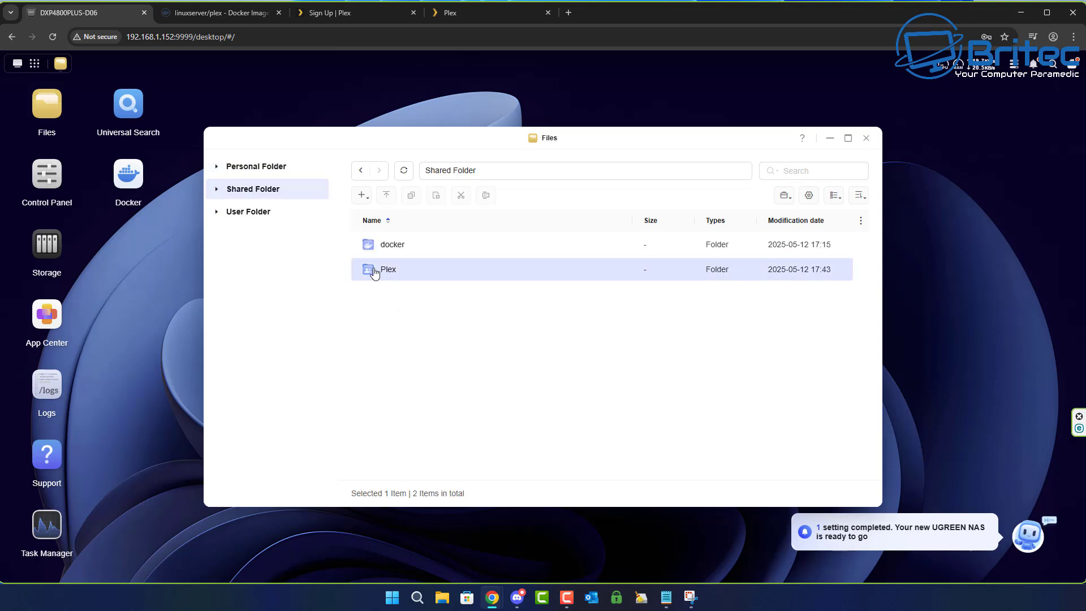
pyautogui.doubleClick(374, 273)
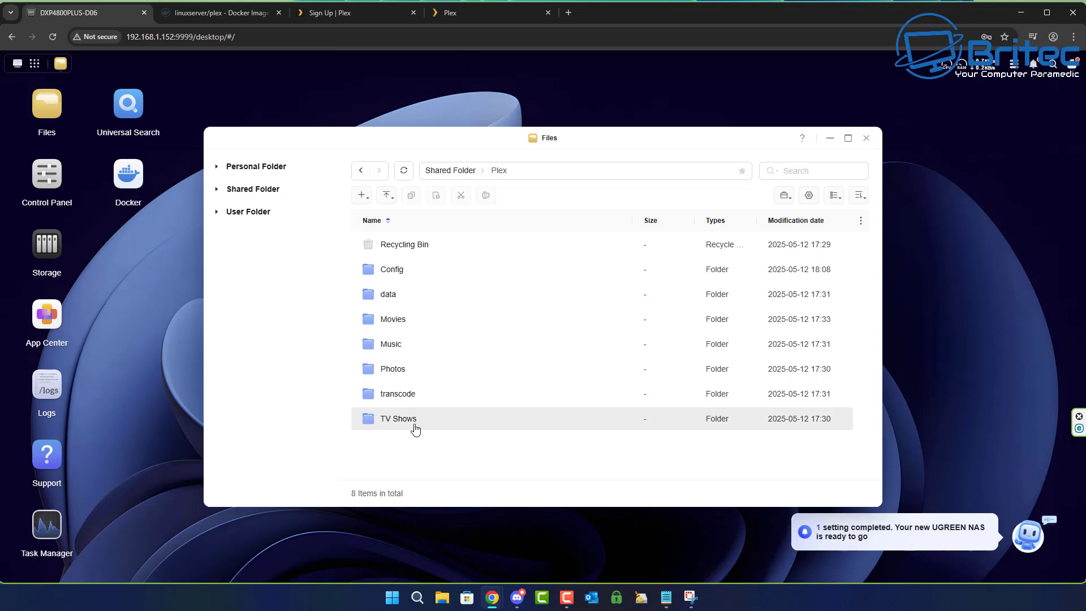
pyautogui.click(866, 138)
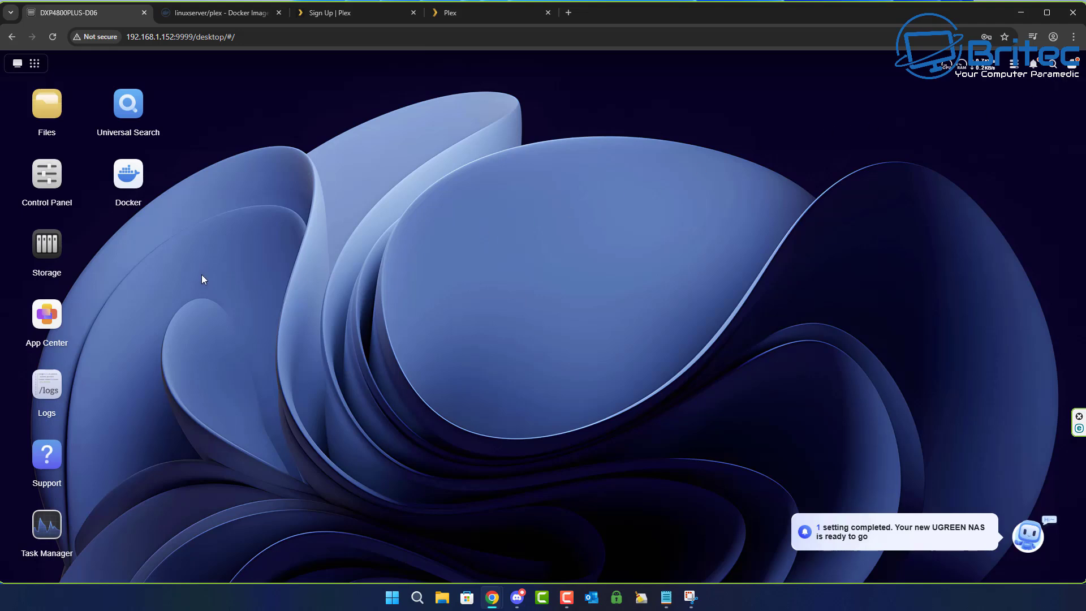
pyautogui.click(52, 178)
pyautogui.click(262, 218)
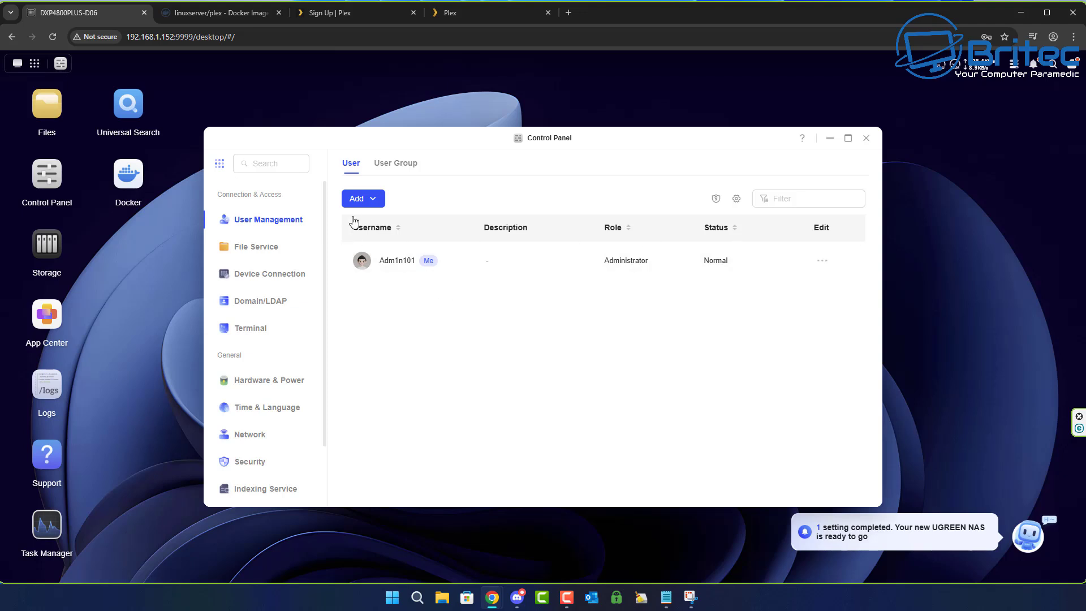
pyautogui.click(357, 199)
pyautogui.click(379, 229)
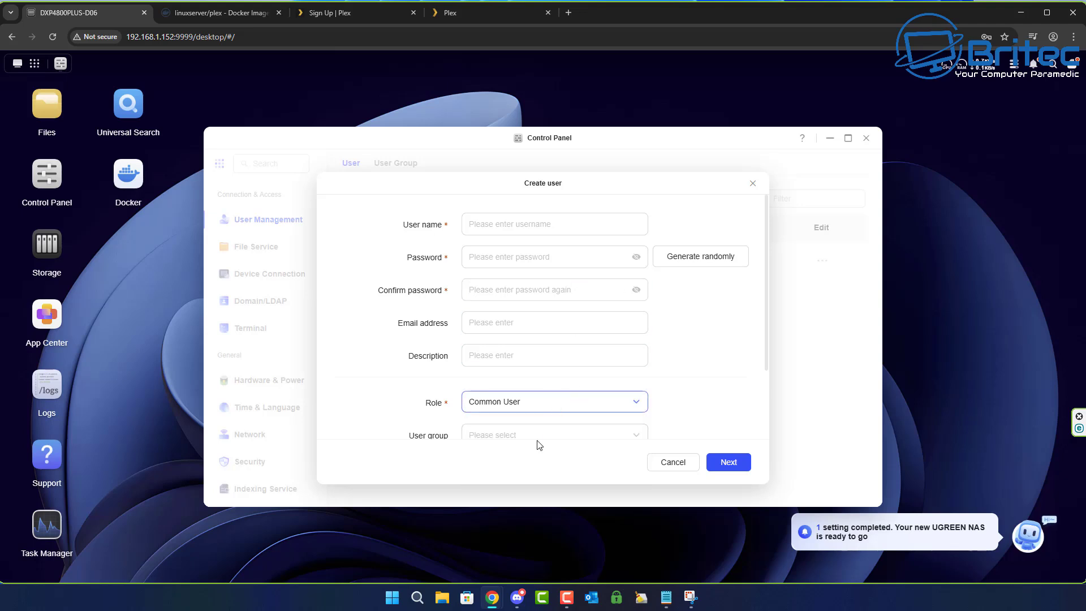
pyautogui.click(673, 462)
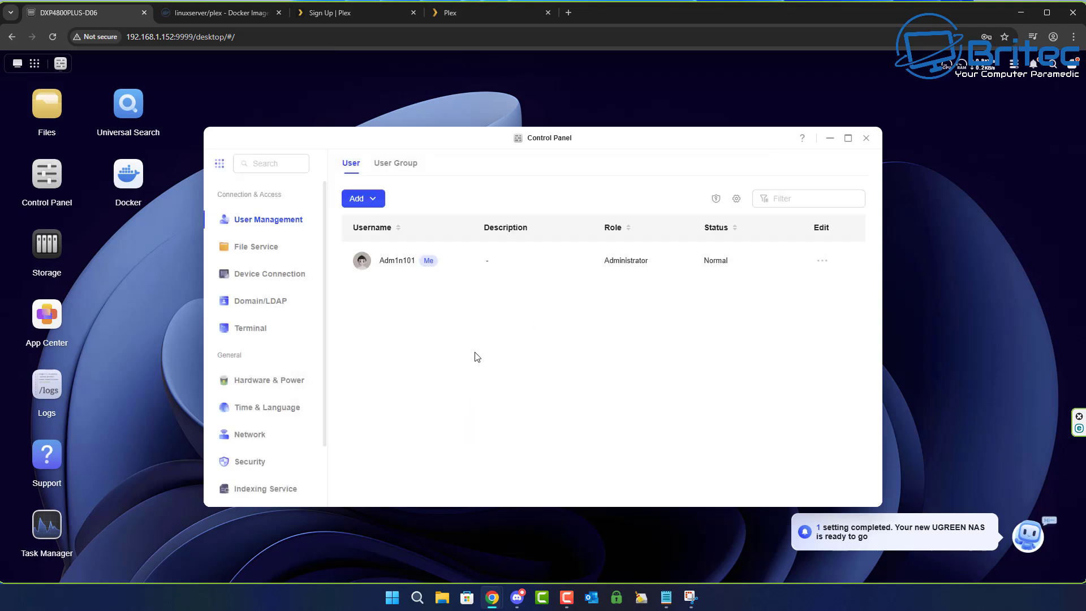
pyautogui.click(400, 165)
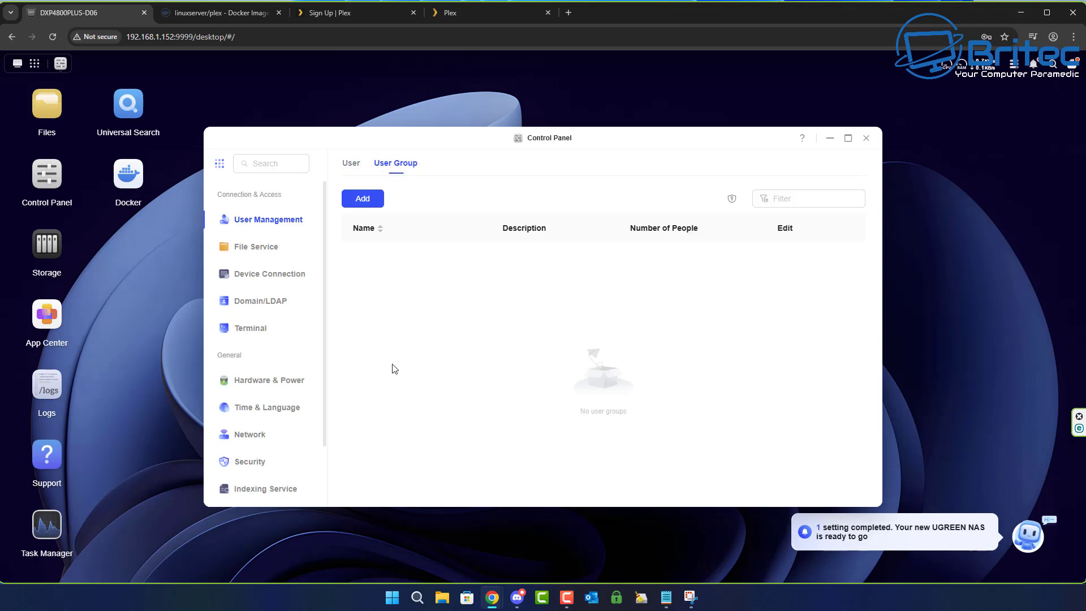
pyautogui.click(351, 166)
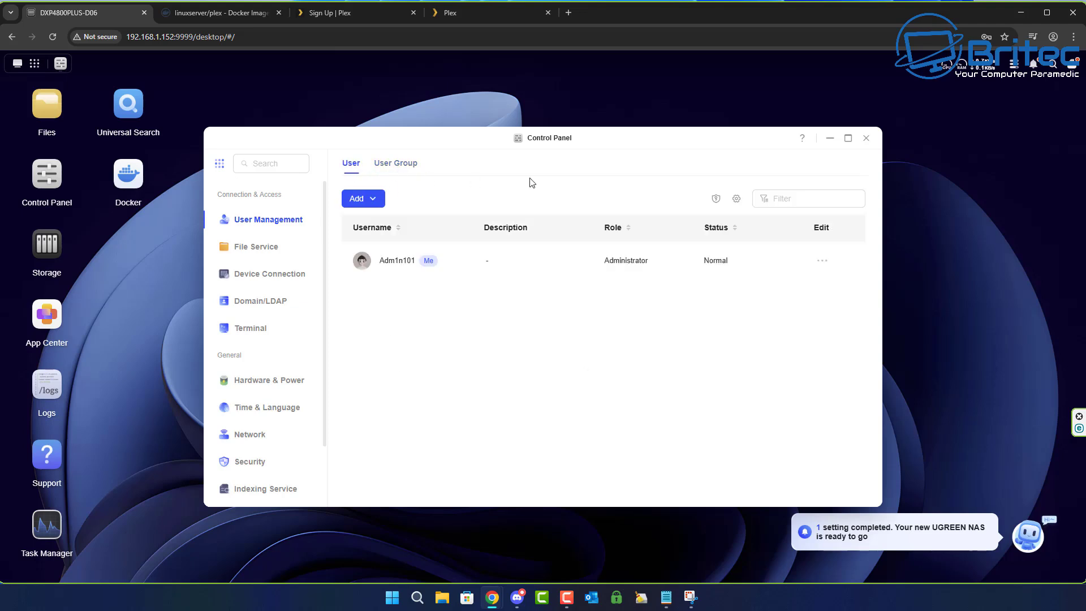
pyautogui.click(867, 139)
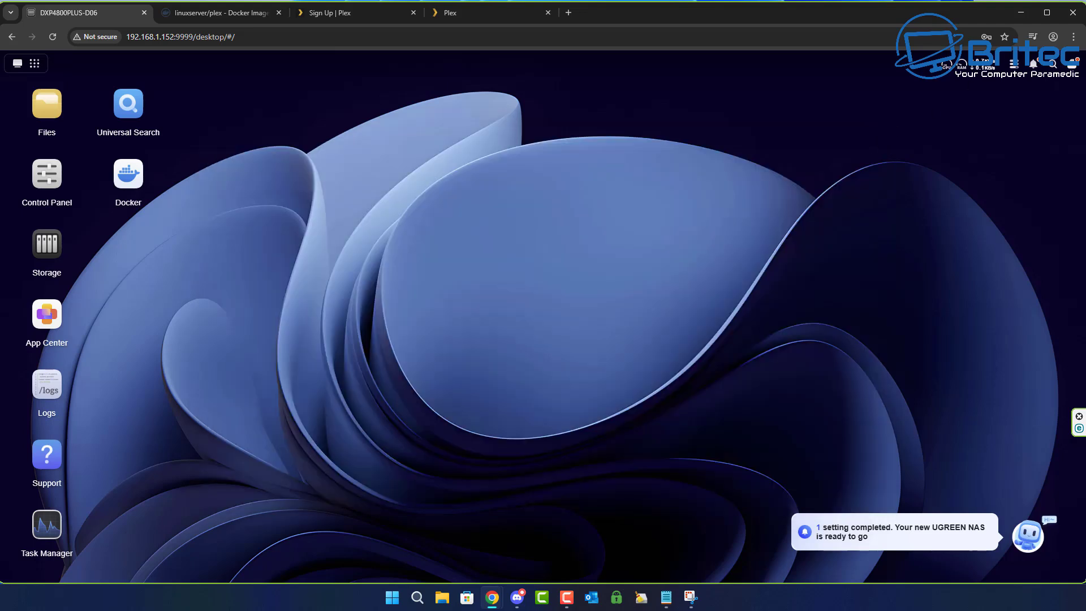